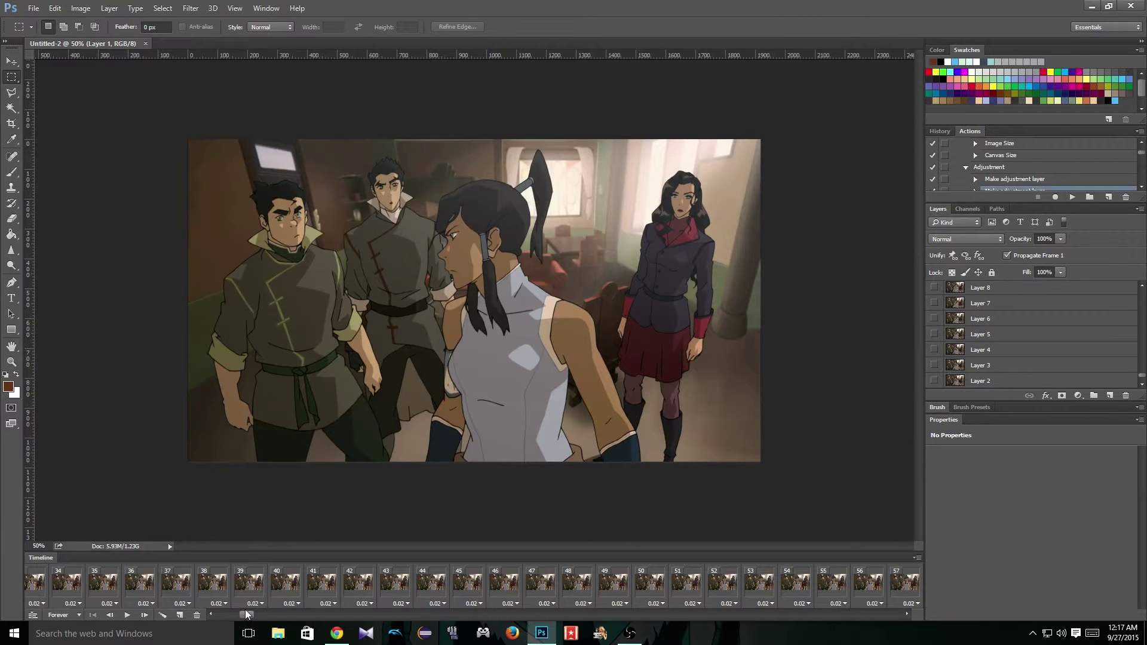
Step: Delete Timeline frames 1 through 105 and select the last remaining frame
left_click_drag(245, 614, 213, 616)
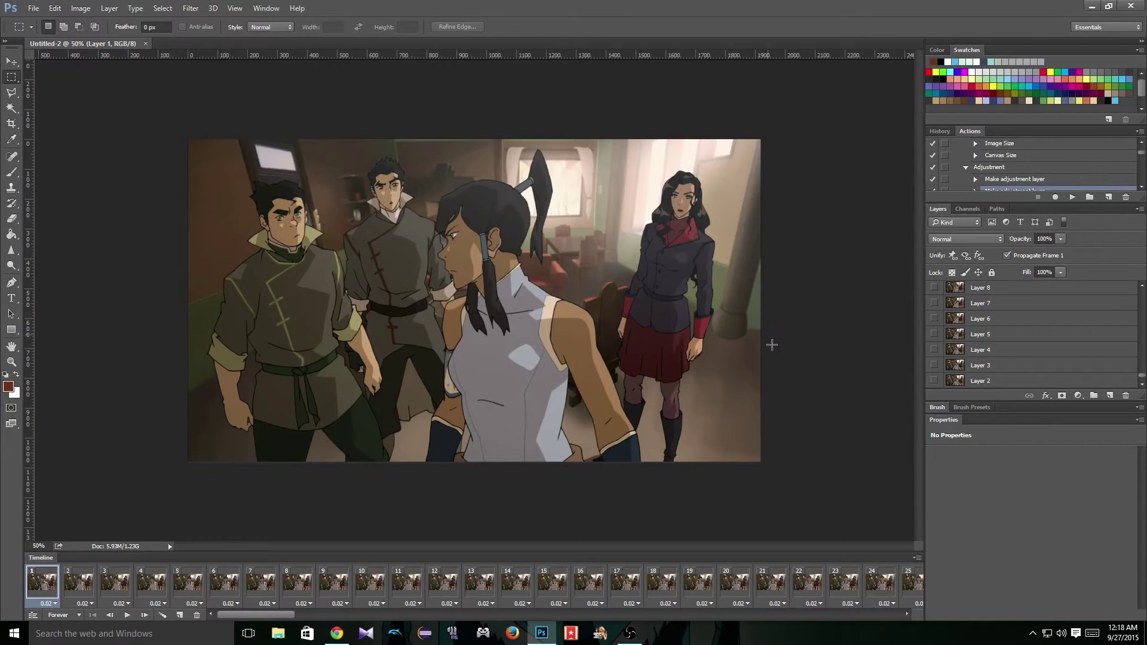
left_click_drag(826, 494, 493, 202)
left_click(493, 203)
left_click_drag(238, 621, 533, 599)
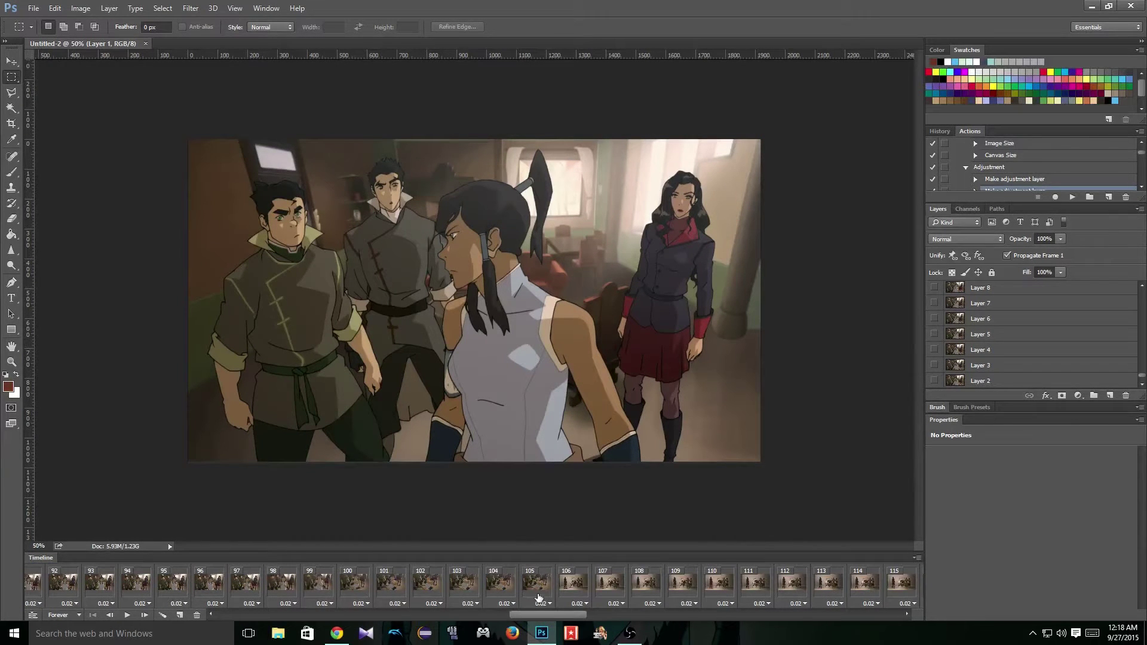
scroll(561, 593, "right", 1)
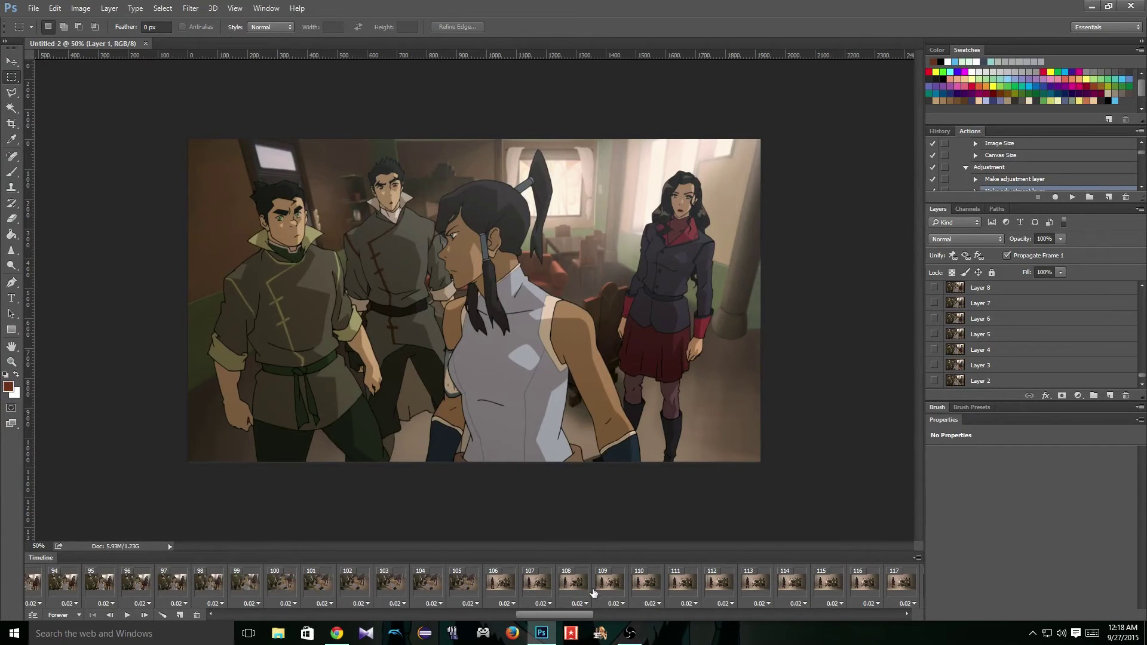
left_click(474, 585, "shift")
left_click(197, 615)
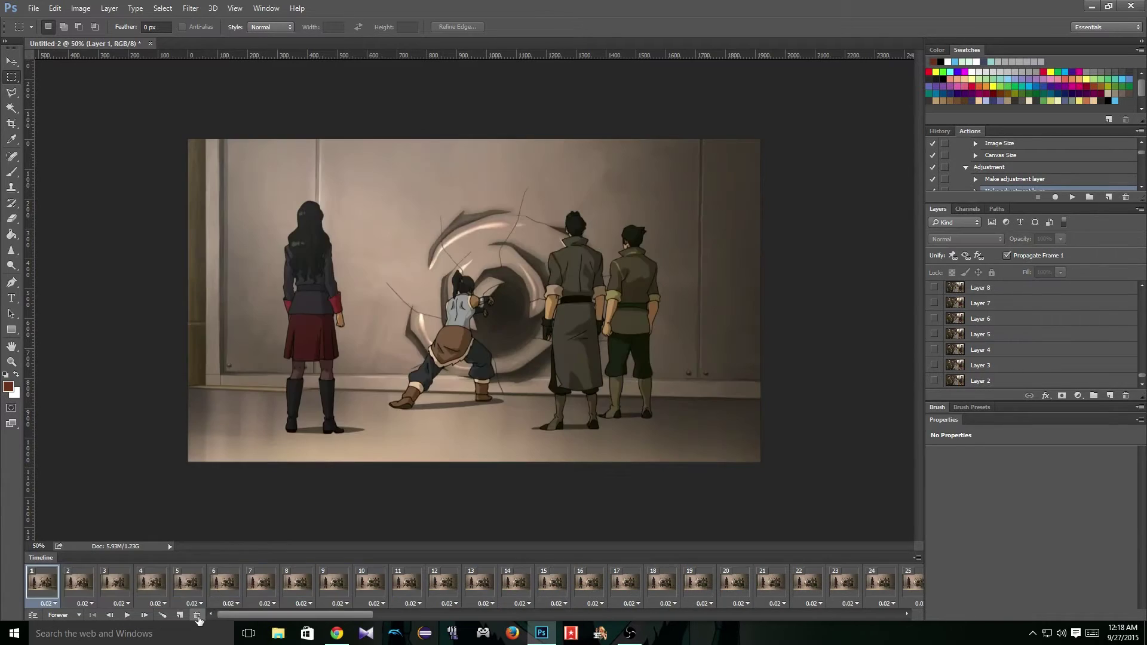
left_click(196, 615)
left_click(197, 615)
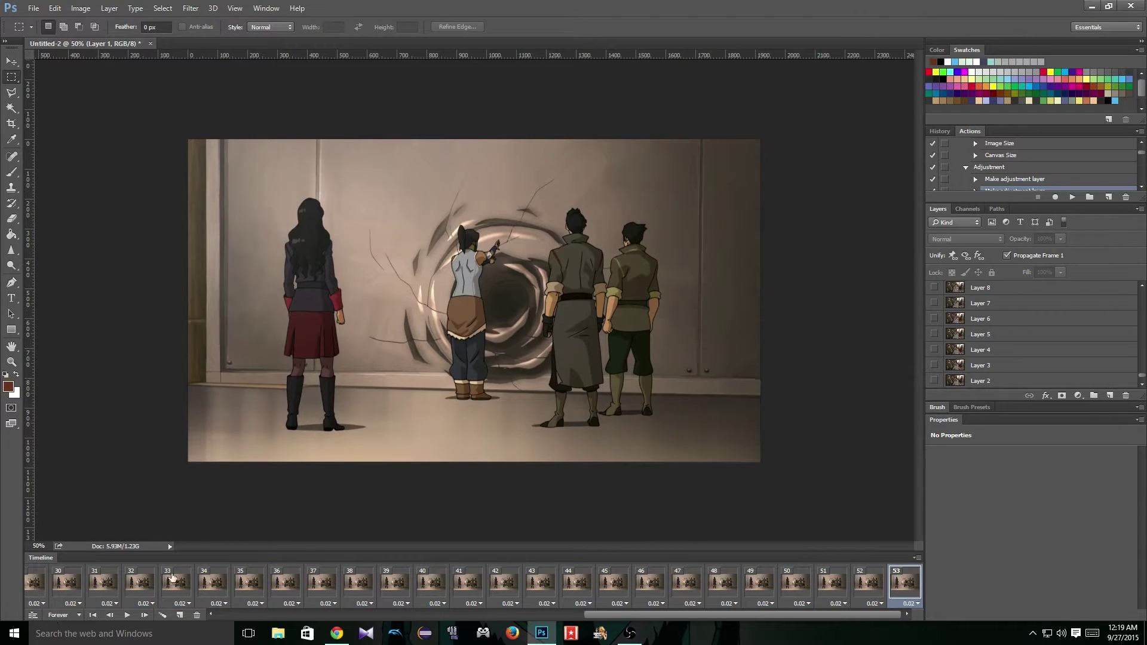
left_click(1145, 386)
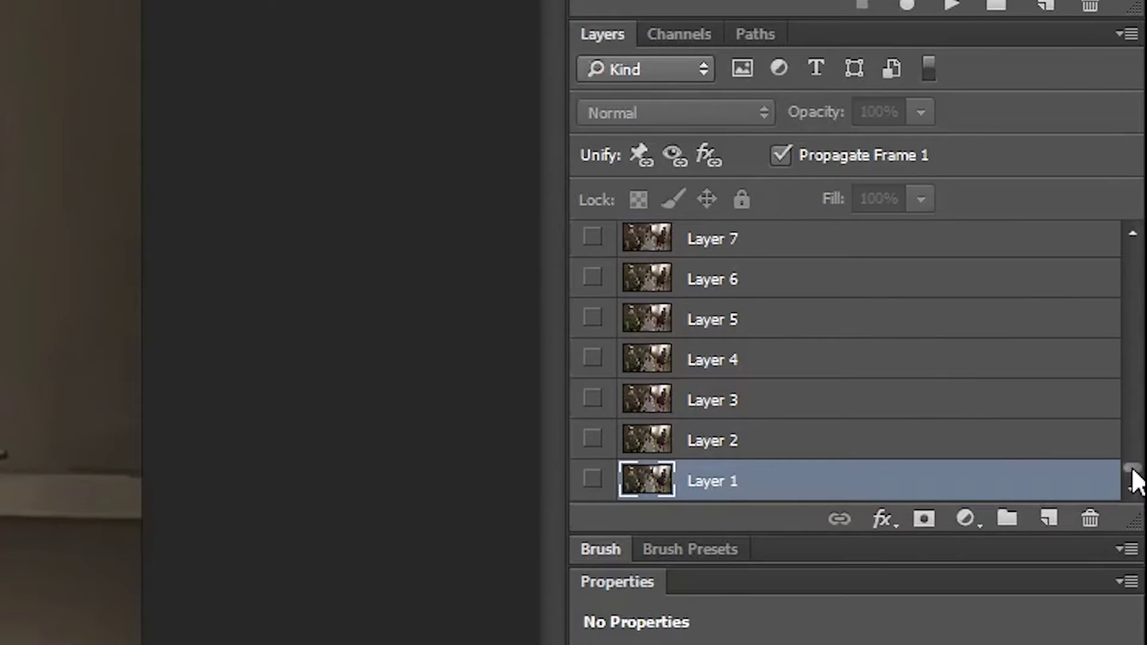
Step: Select all layers and convert the frame animation to a 30 fps video timeline
left_click_drag(1135, 478, 1132, 217)
left_click(1011, 251, "shift")
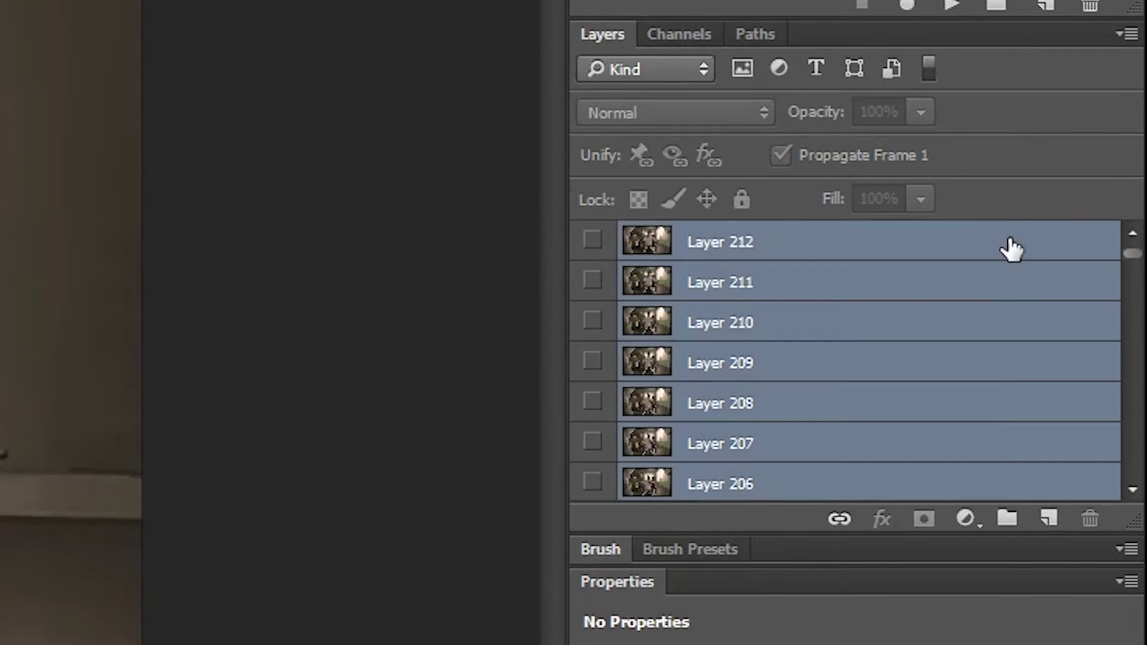
right_click(1004, 257)
left_click(837, 68)
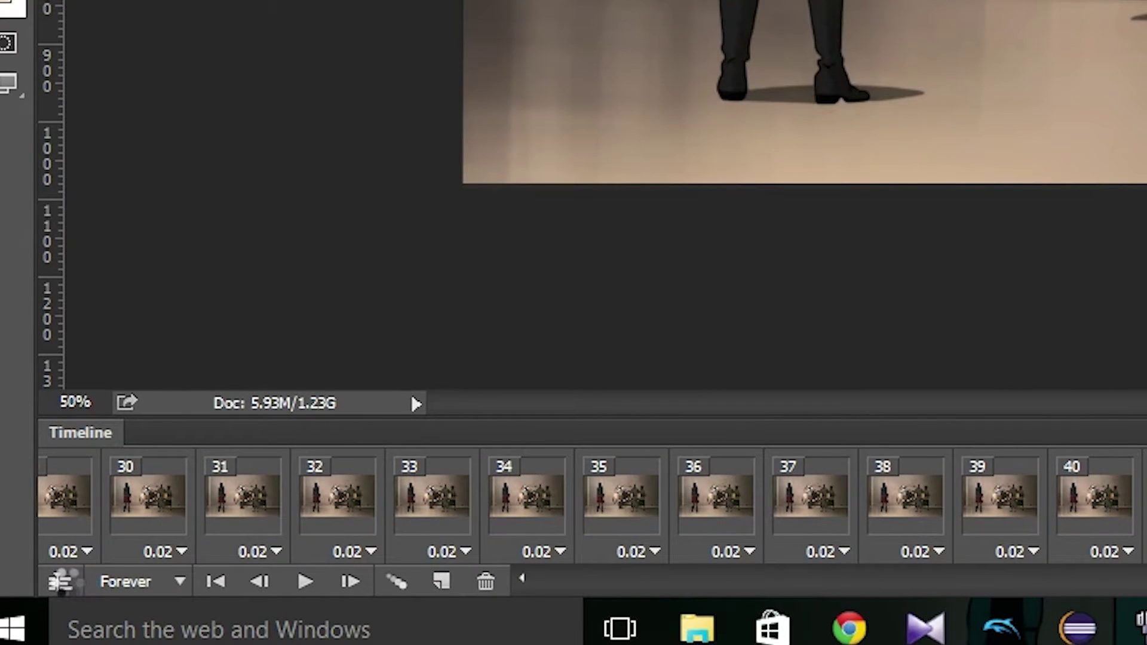
left_click(62, 583)
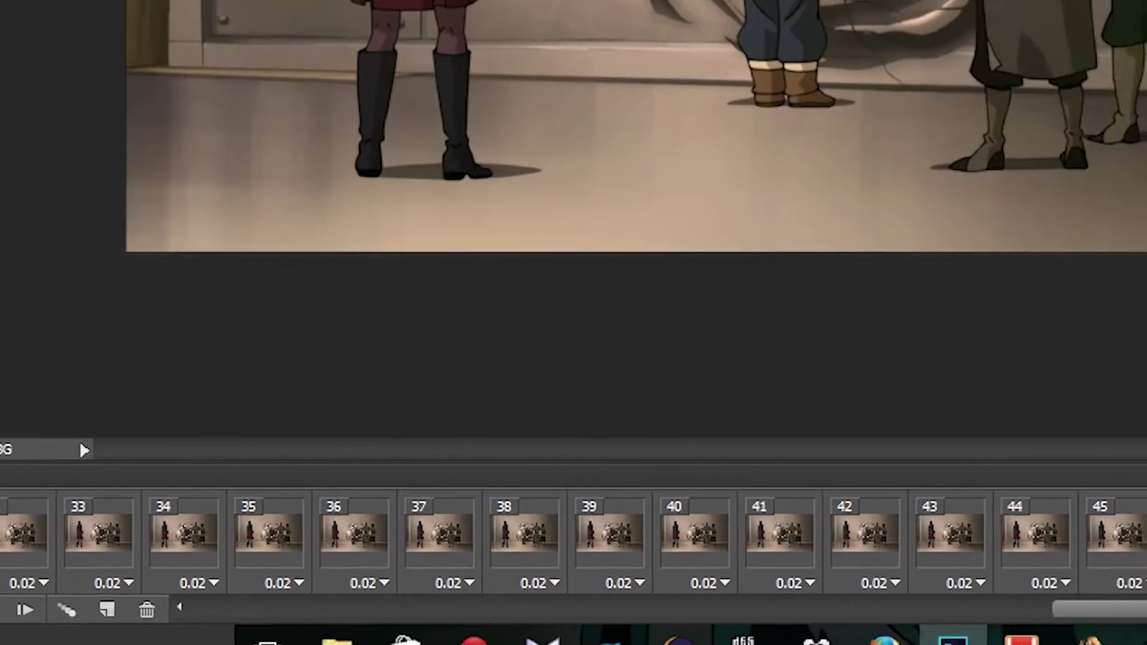
left_click(1010, 464)
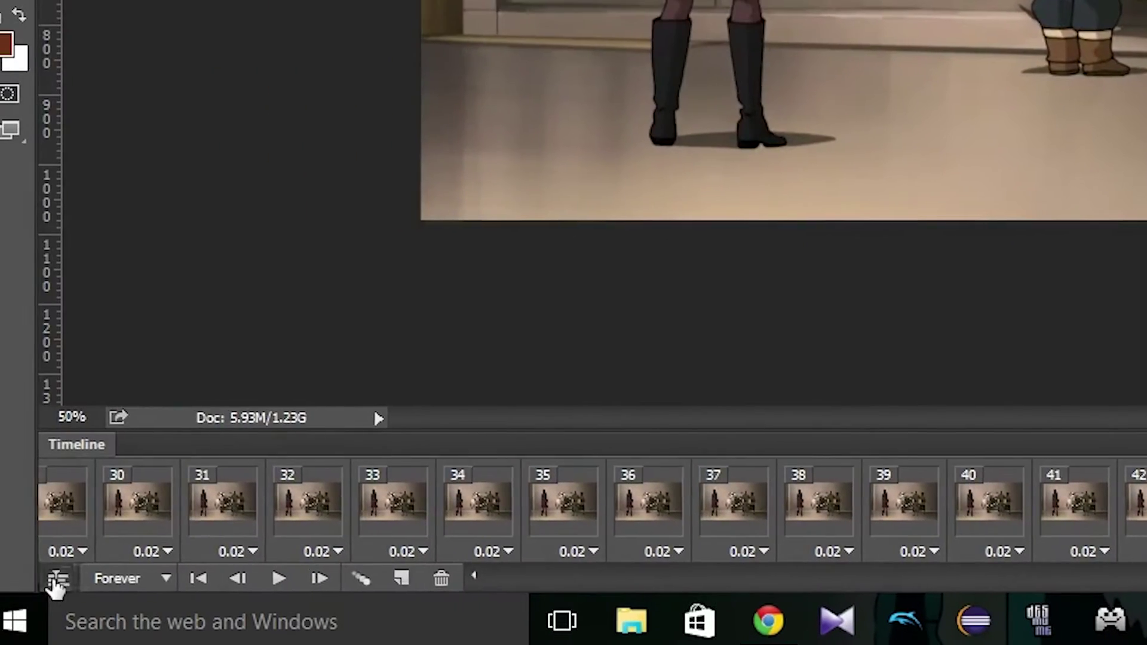
left_click(57, 579)
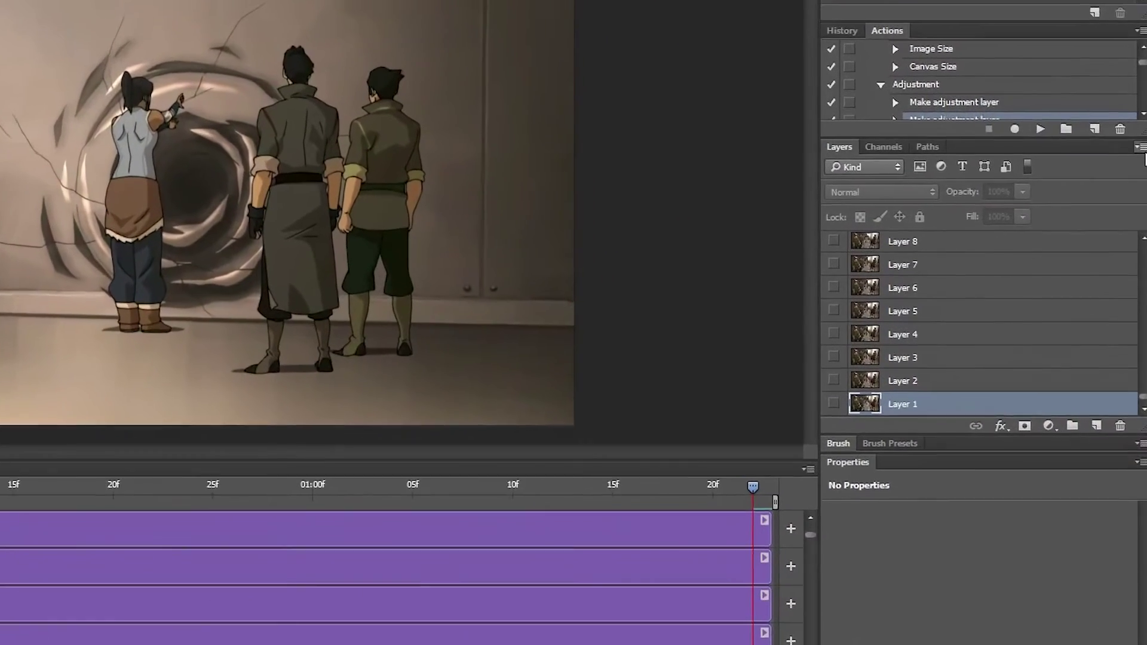
Step: Delete the hidden layers and preview the animation playback
left_click(1140, 210)
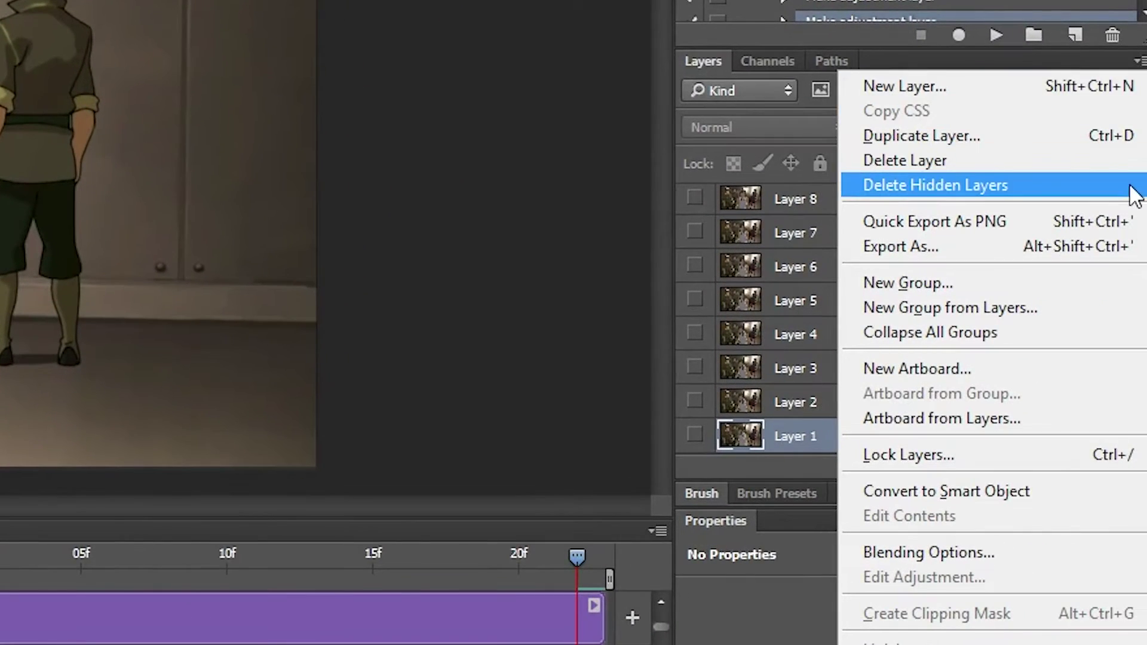
left_click(1130, 190)
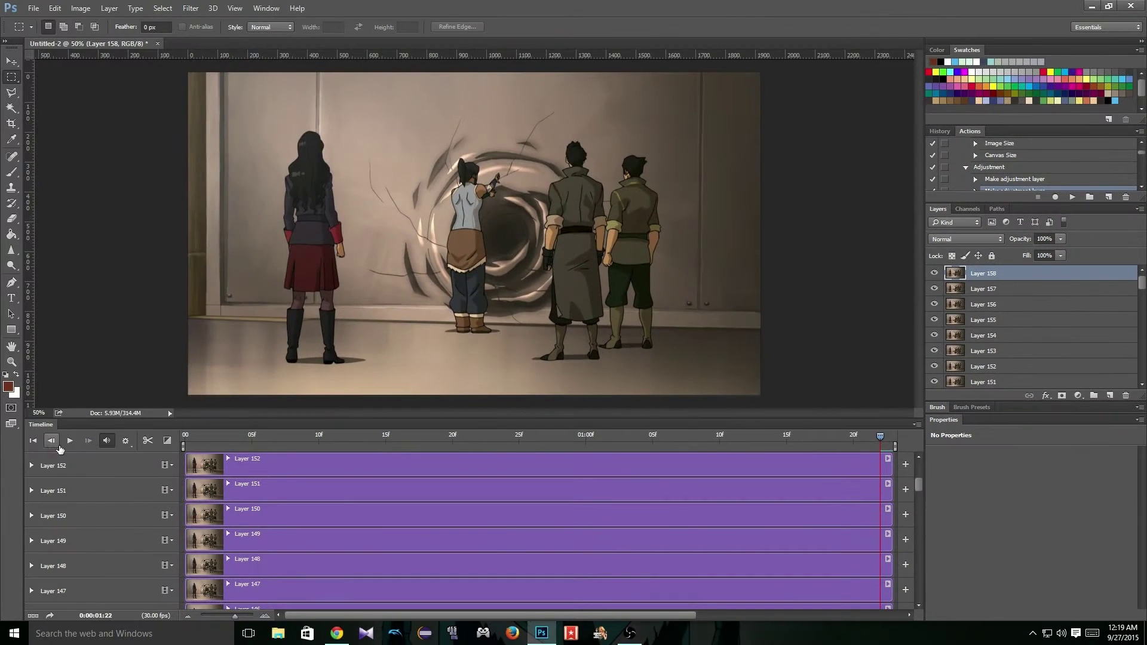
left_click(69, 443)
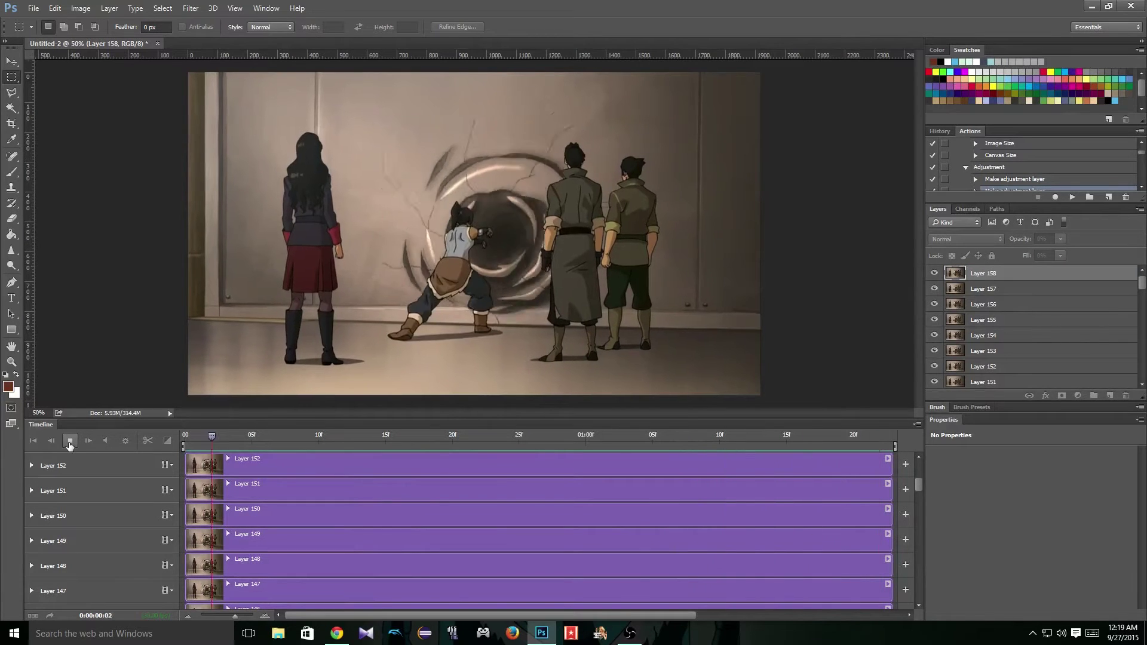
key("space")
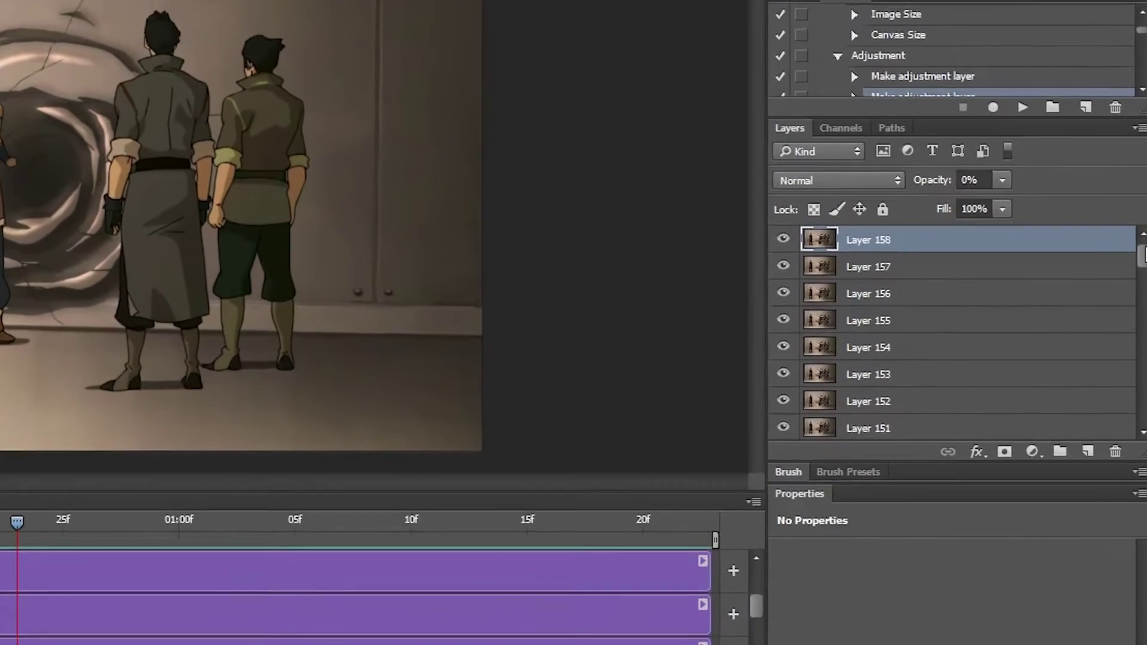
Step: Select all remaining layers and convert them into one smart object
scroll(1016, 329, "down", 13)
scroll(1061, 418, "down", 2)
left_click(1064, 451, "shift")
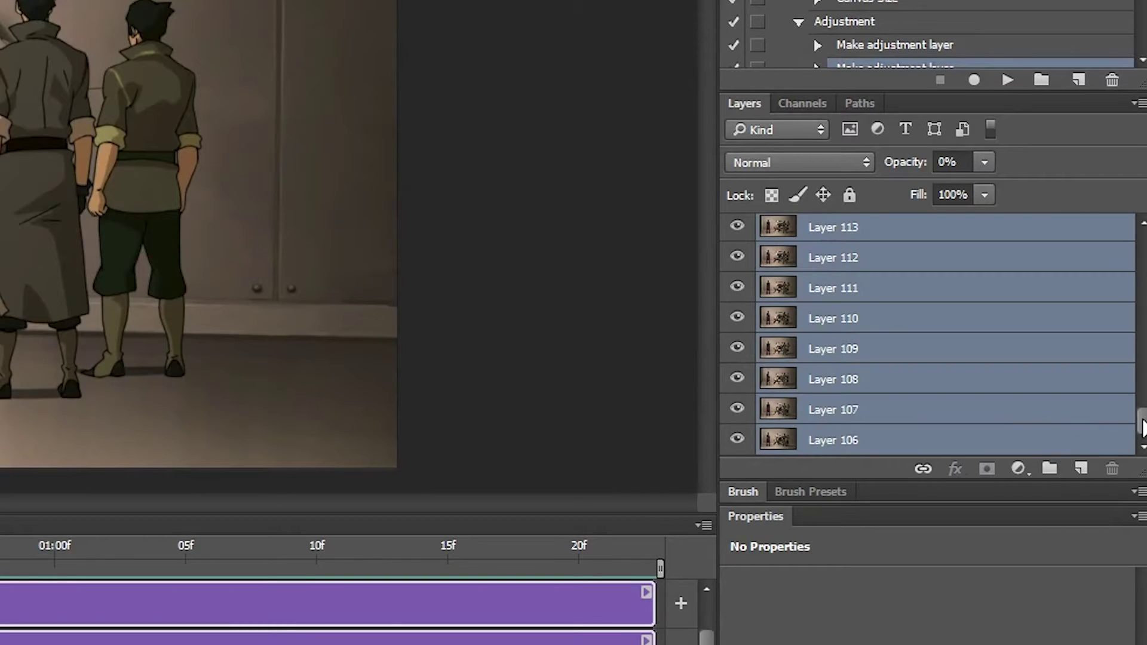
right_click(1023, 263)
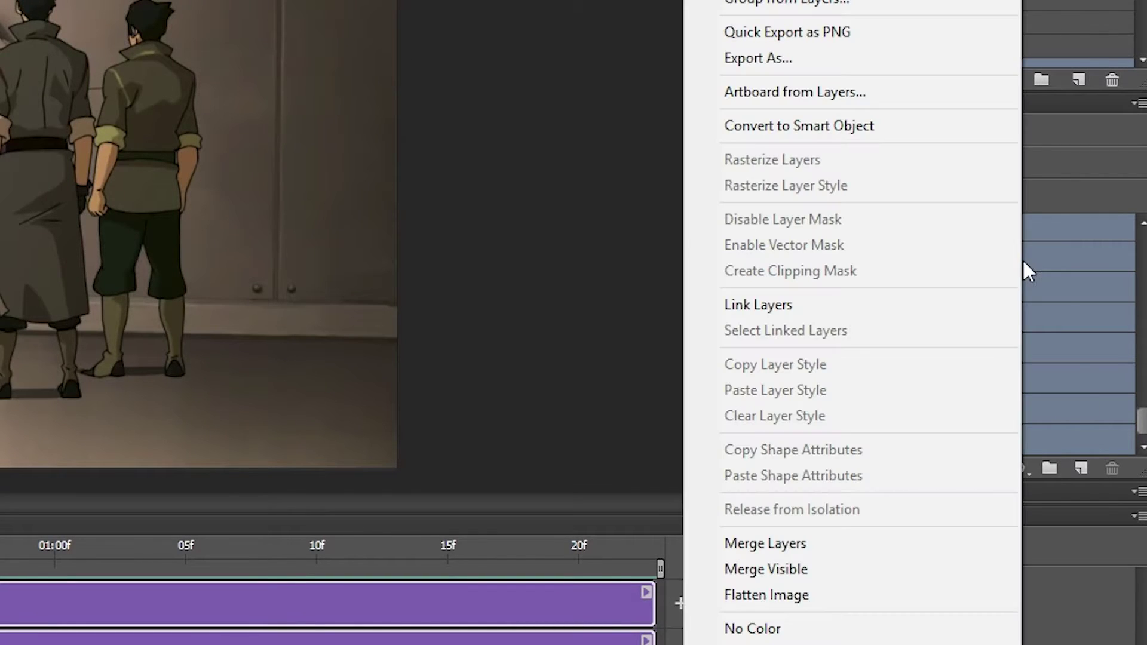
left_click(955, 136)
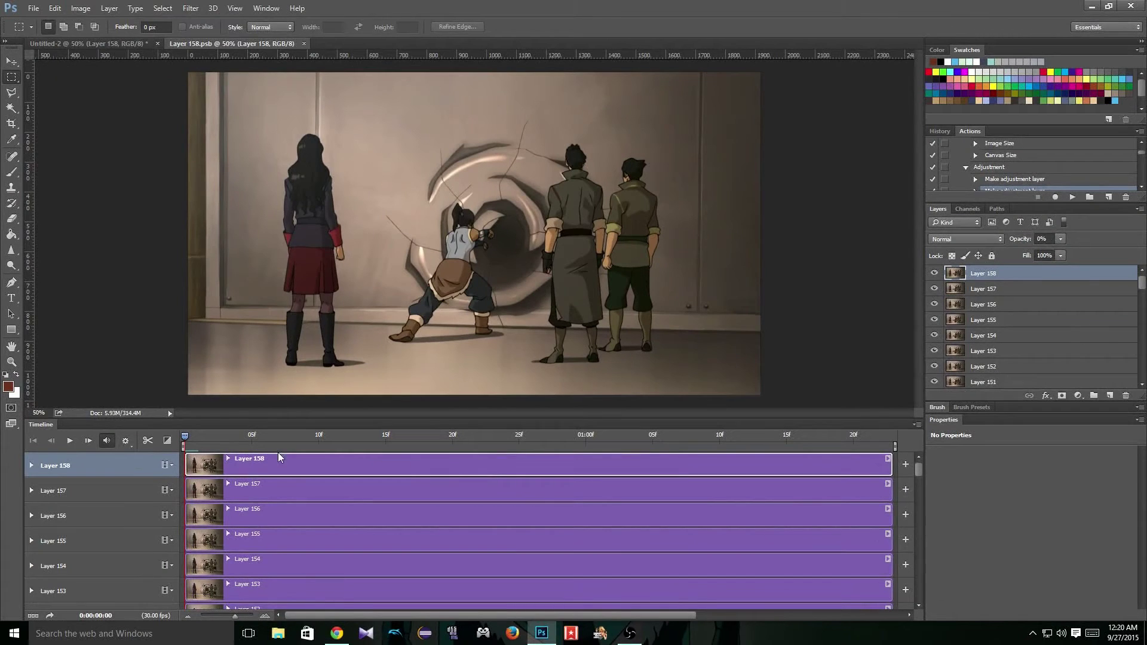
Step: Make Layer 158 visible, then close Layer 158.psb and save its changes
left_click_drag(278, 437, 486, 439)
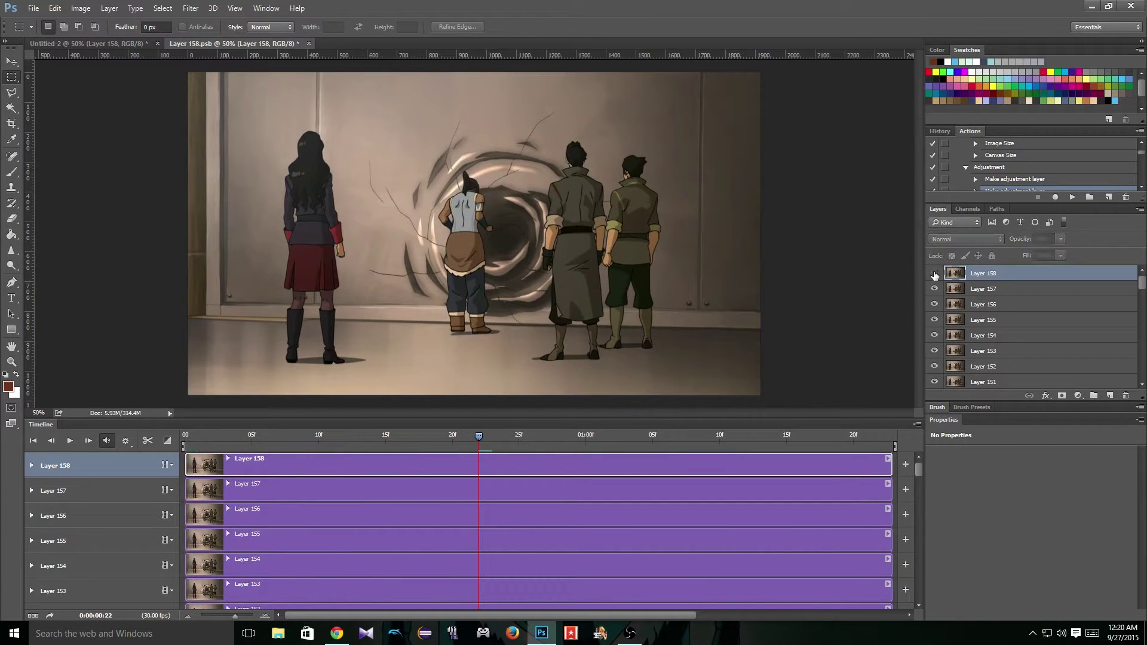
left_click(935, 274)
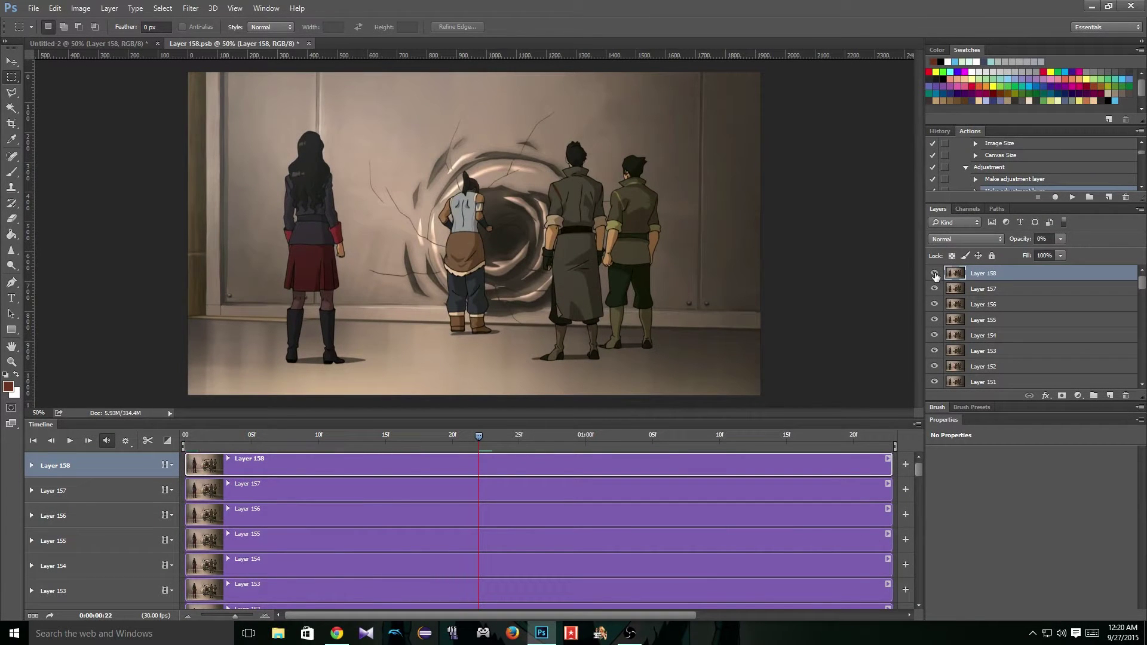
left_click(308, 44)
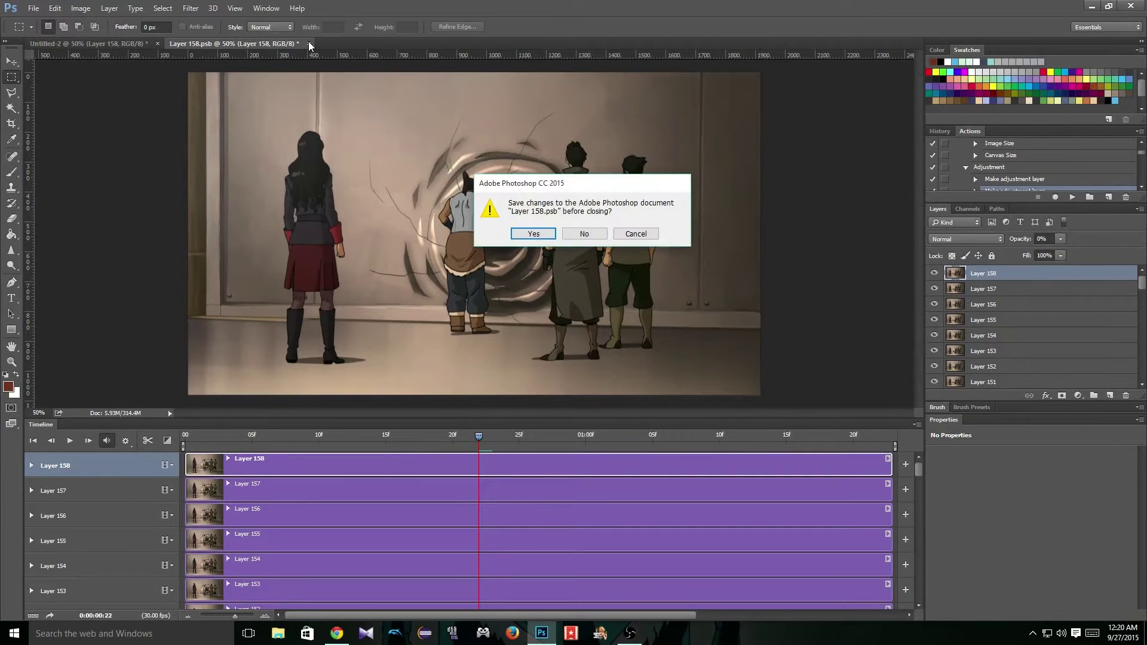
left_click(533, 234)
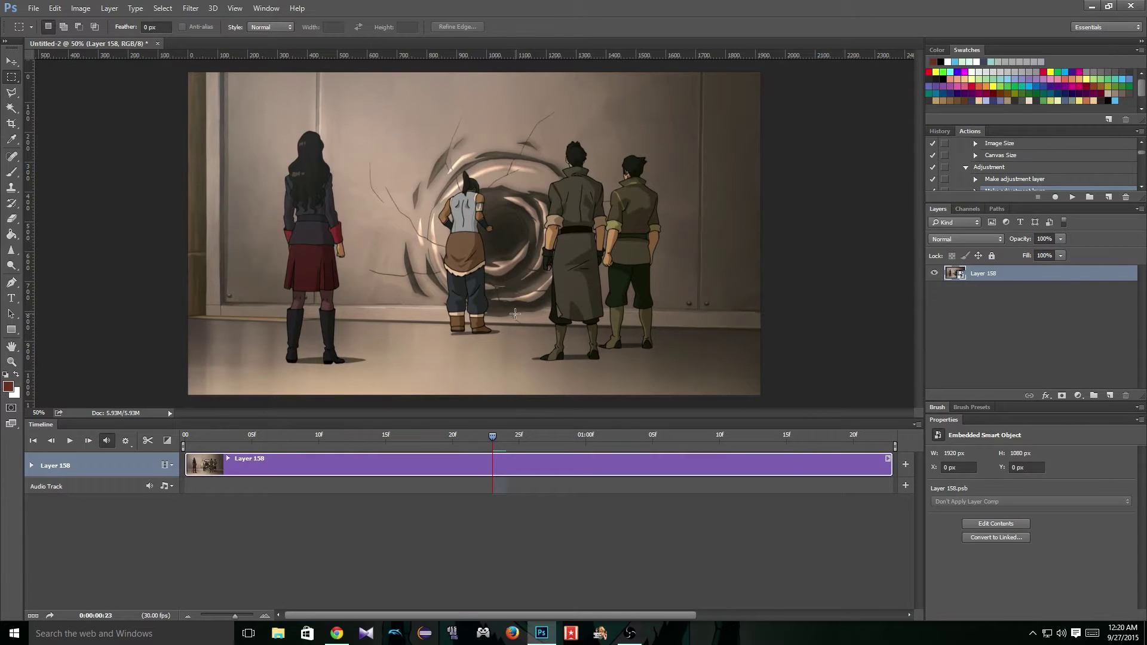
Step: Enlarge the Actions list, find Set 1's Adjustment action, and browse the adjustment-layer commands
left_click_drag(961, 208, 968, 308)
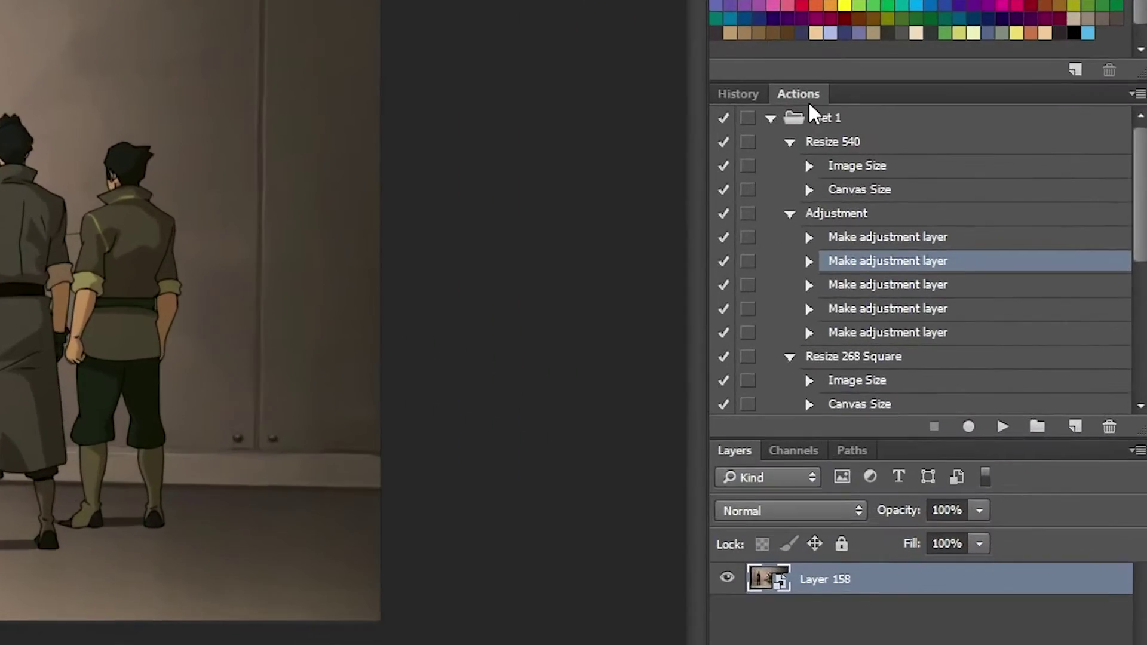
scroll(977, 165, "down", 4)
scroll(995, 208, "up", 4)
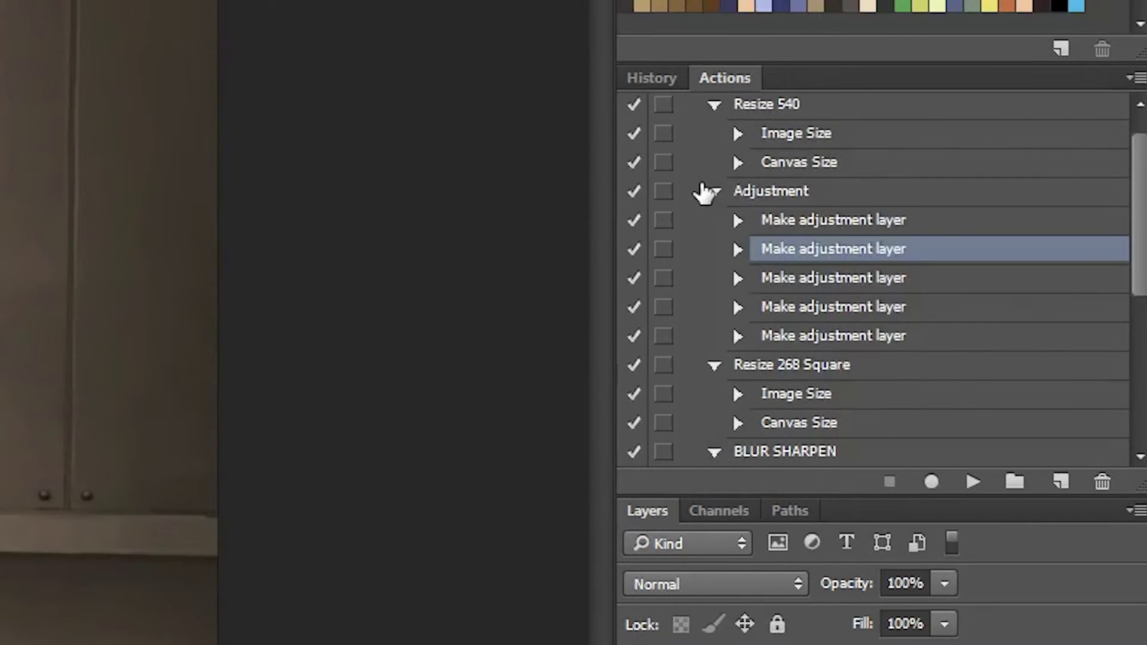
scroll(727, 123, "up", 1)
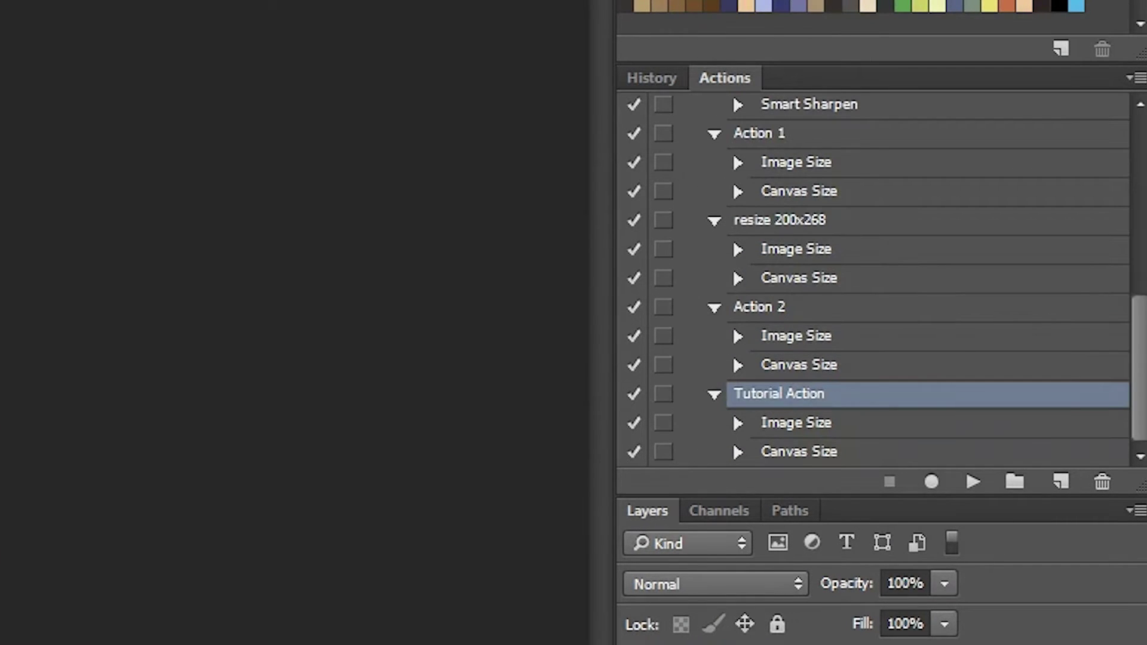
scroll(819, 320, "up", 8)
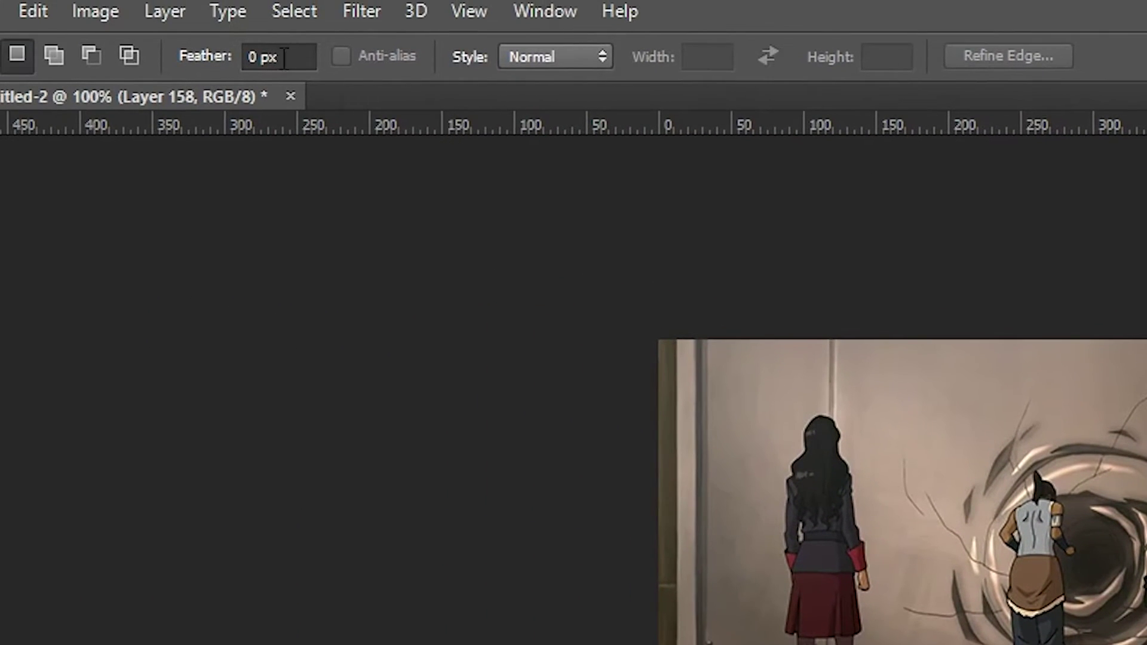
left_click(173, 17)
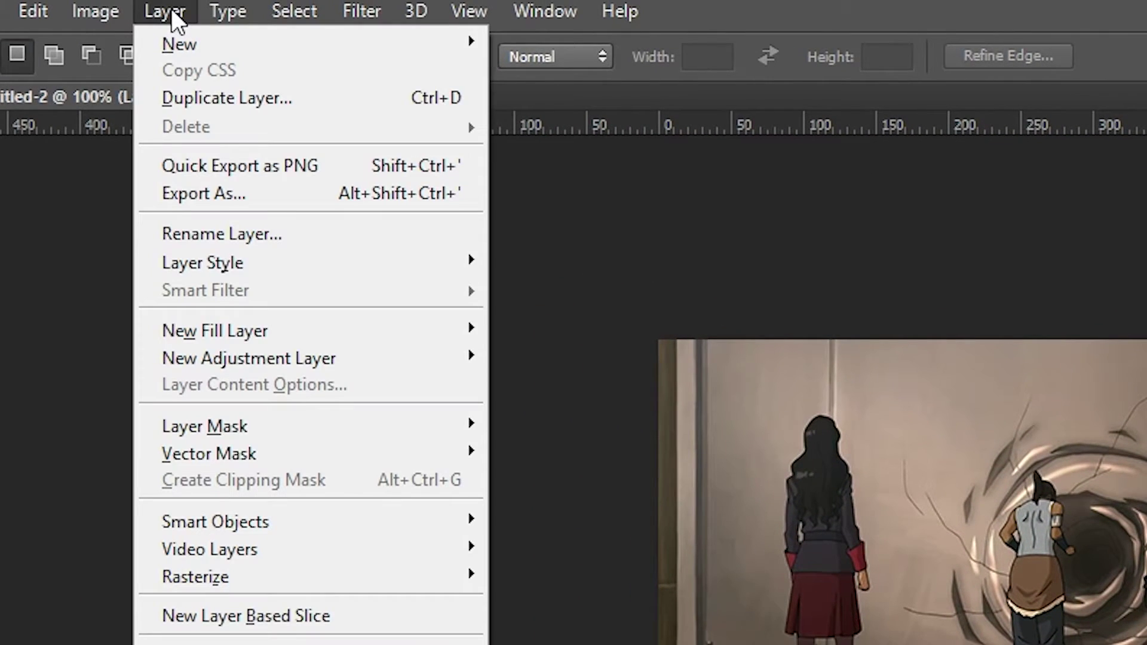
mouse_move(261, 356)
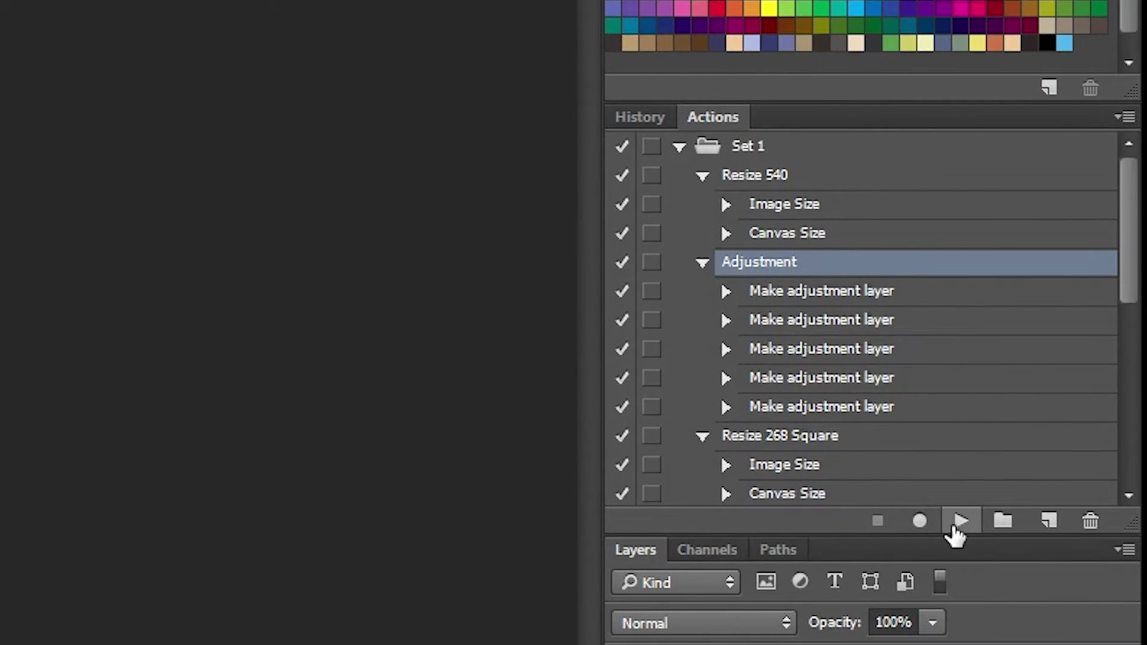
Step: Run the Adjustment action to add five adjustment layers above Layer 158
left_click(961, 521)
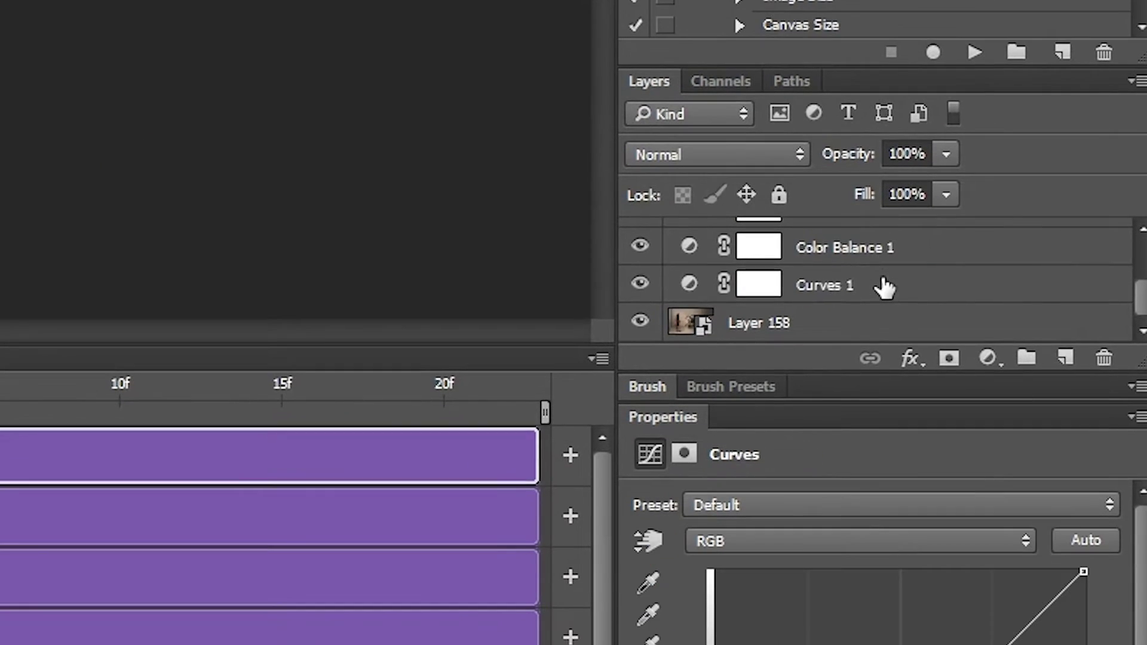
scroll(884, 287, "up", 2)
scroll(885, 285, "up", 1)
left_click(884, 311)
scroll(884, 310, "down", 2)
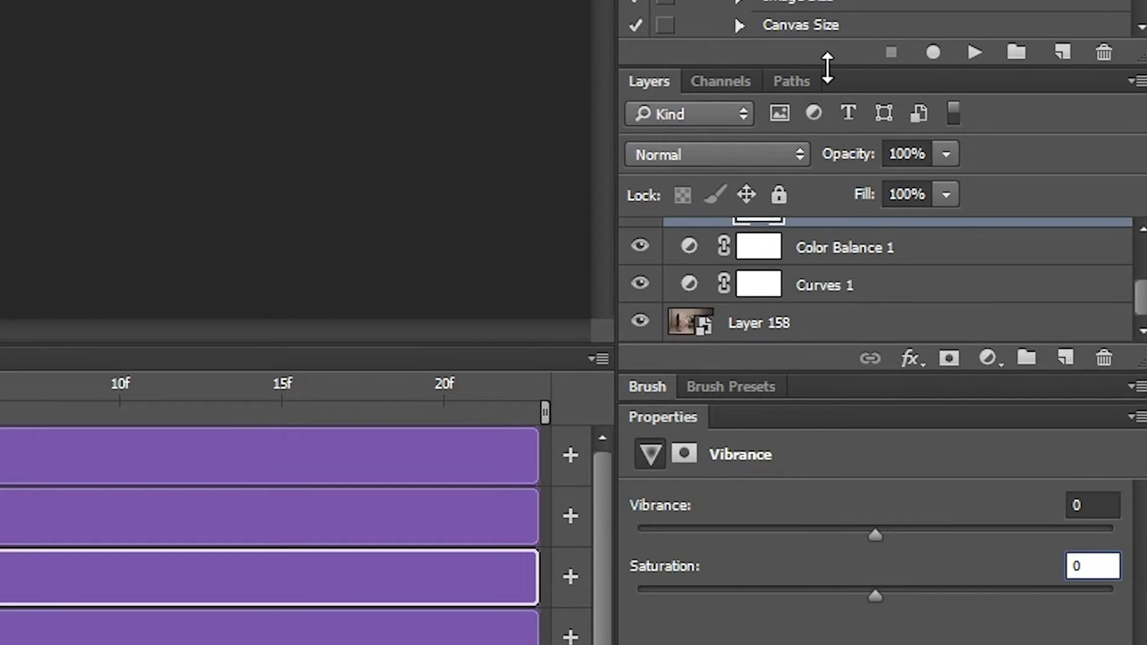
left_click_drag(827, 70, 831, 3)
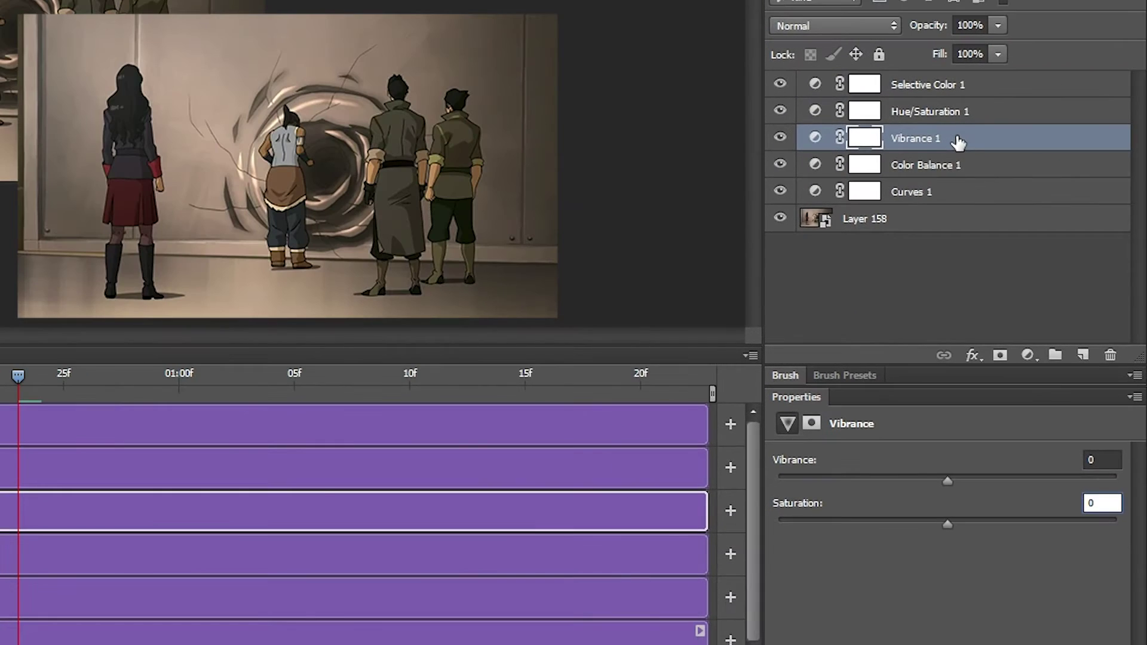
Step: Raise two points on the Curves 1 curve and lift its black point
left_click(957, 196)
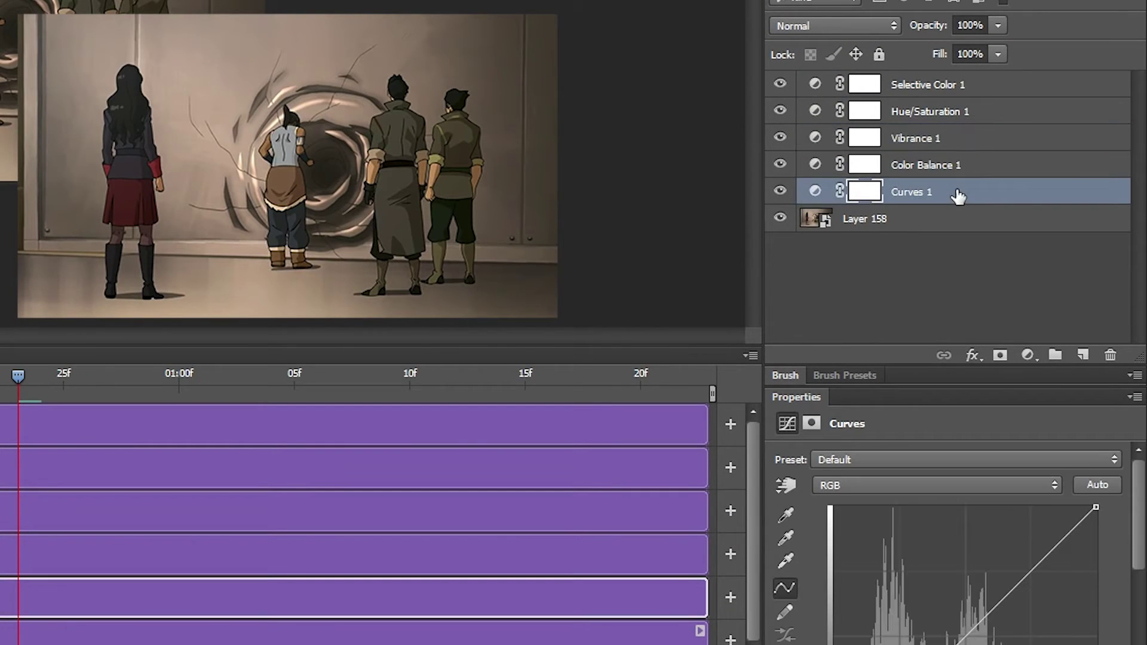
scroll(872, 561, "down", 3)
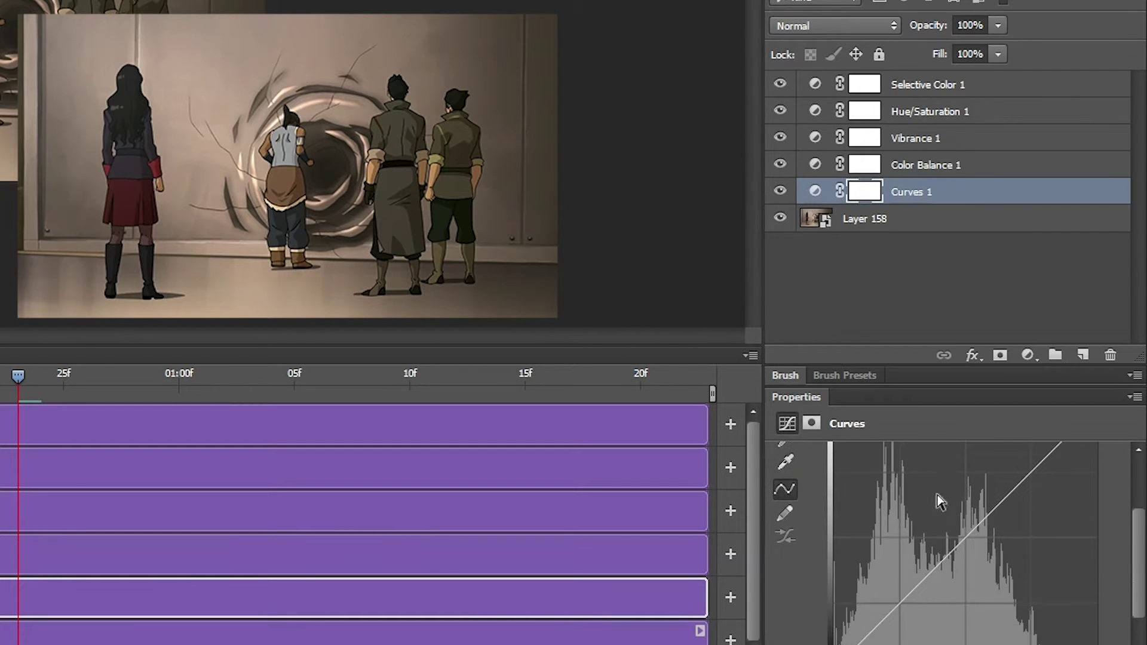
left_click_drag(877, 591, 878, 566)
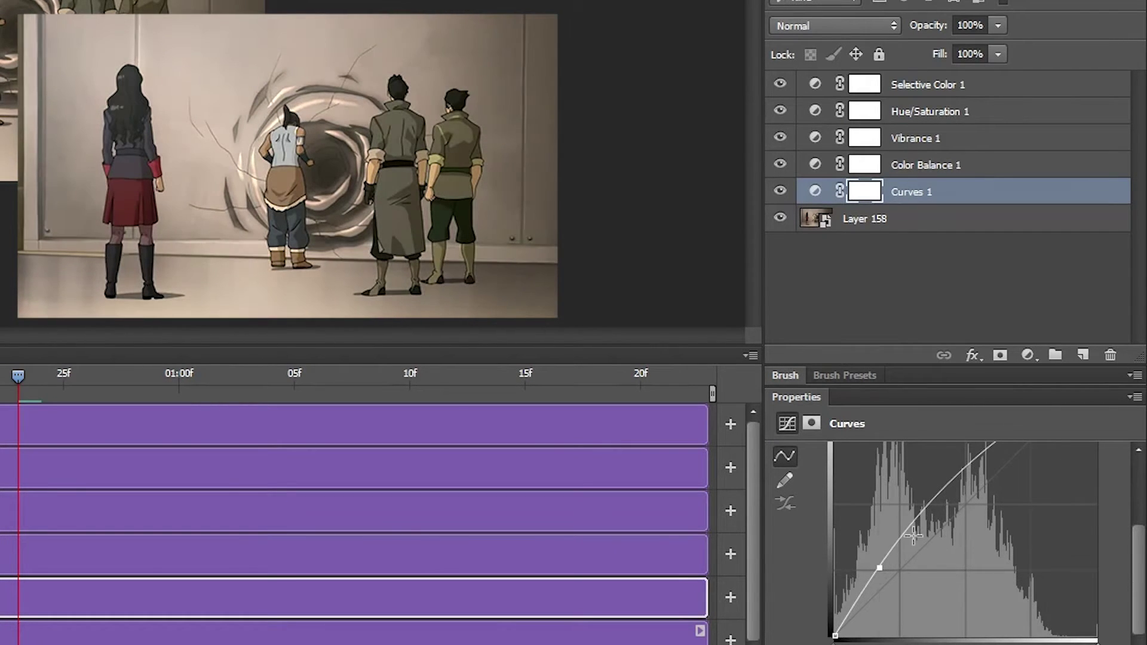
left_click_drag(943, 521, 948, 487)
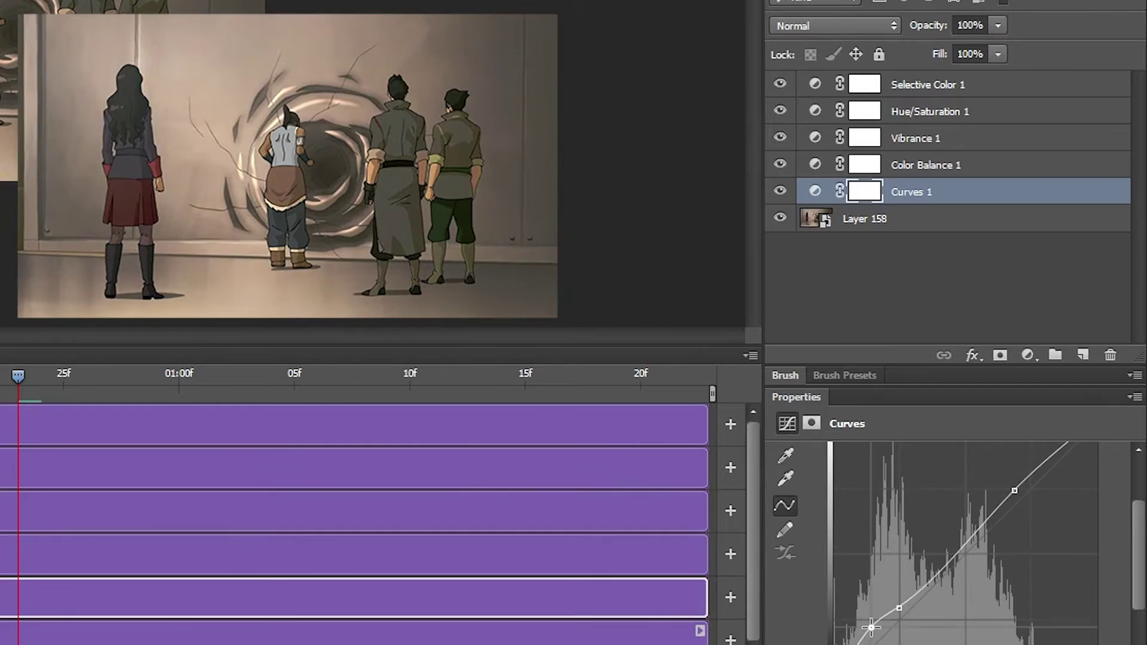
scroll(896, 555, "down", 2)
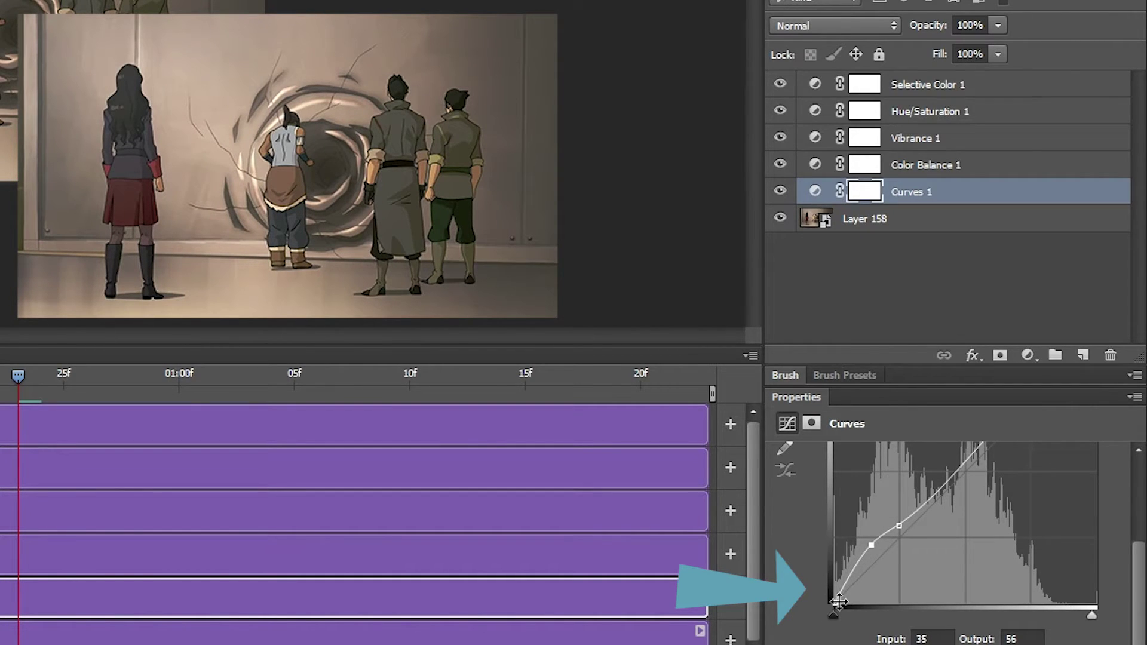
mouse_move(835, 602)
left_mouse_down()
mouse_move(835, 568)
mouse_move(835, 590)
left_mouse_up()
left_click_drag(873, 535, 880, 539)
scroll(1002, 487, "up", 1)
scroll(1002, 488, "up", 2)
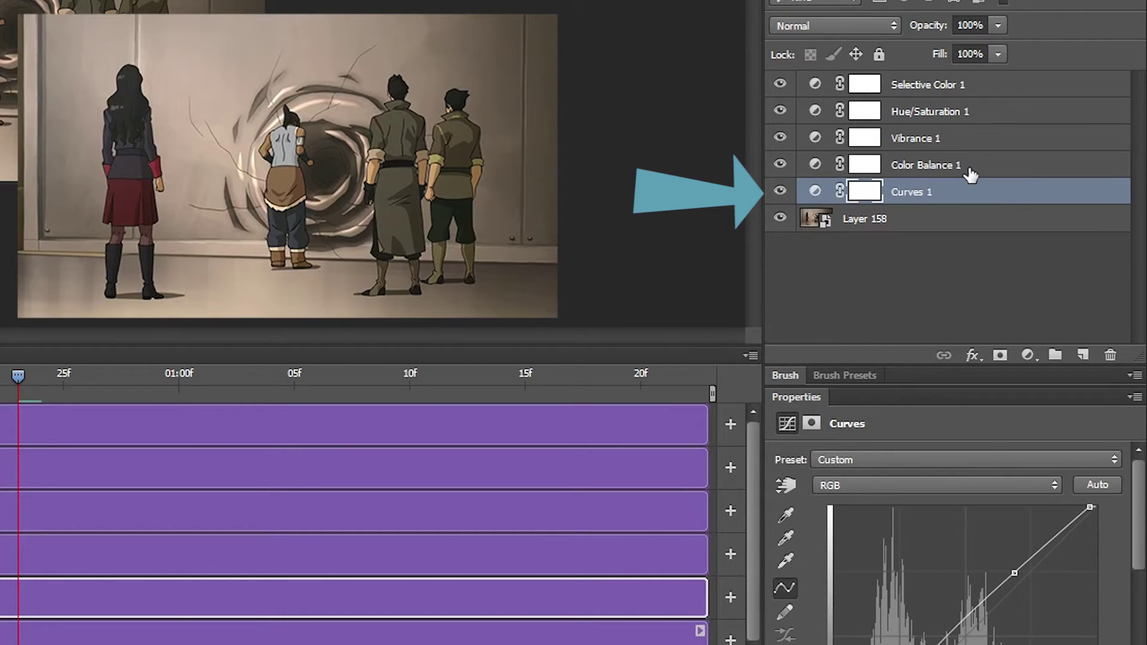
mouse_move(956, 197)
left_mouse_down()
mouse_move(953, 161)
mouse_move(979, 95)
mouse_move(974, 196)
left_mouse_up()
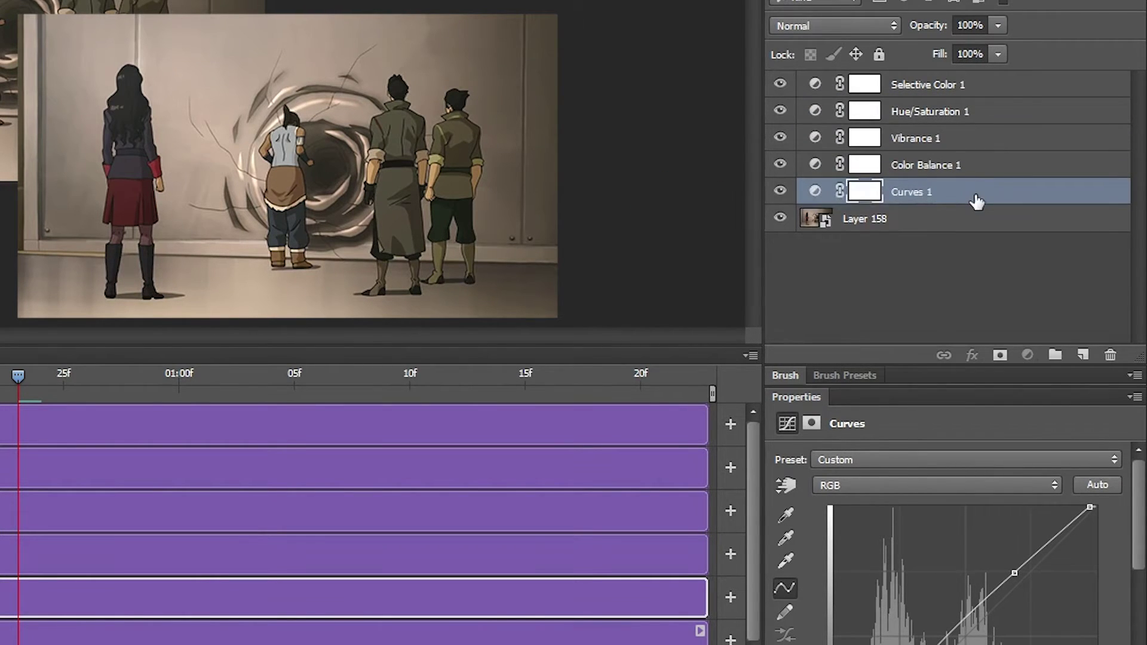
Step: Set Color Balance 1 midtones to Magenta -7 and Blue +23
left_click(974, 170)
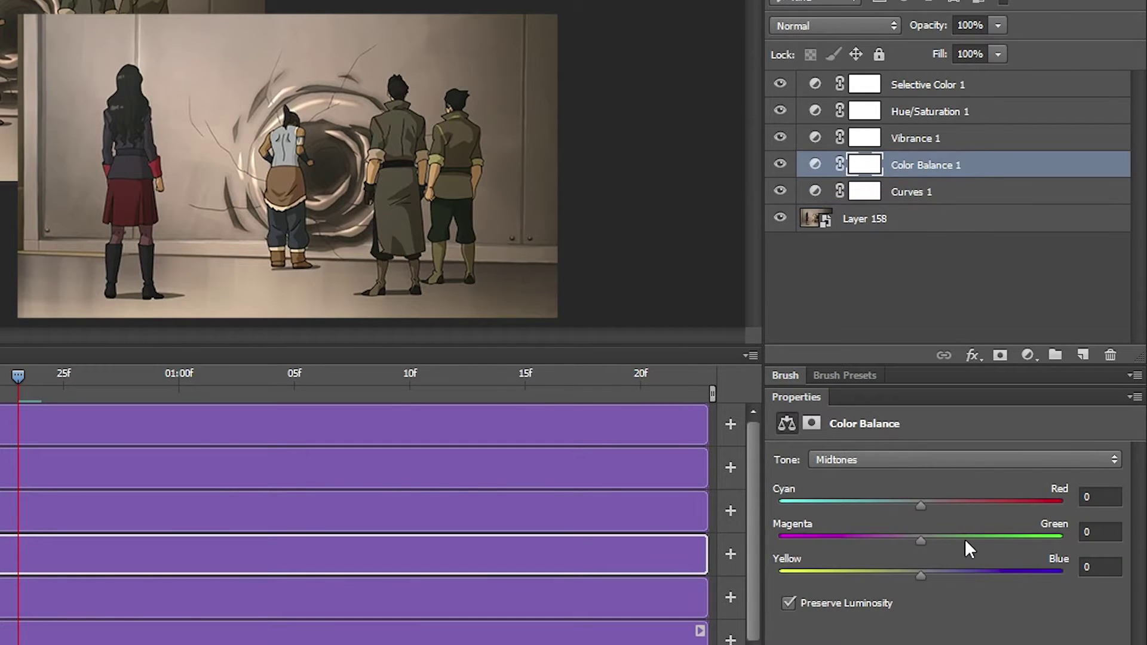
left_click_drag(920, 571, 951, 569)
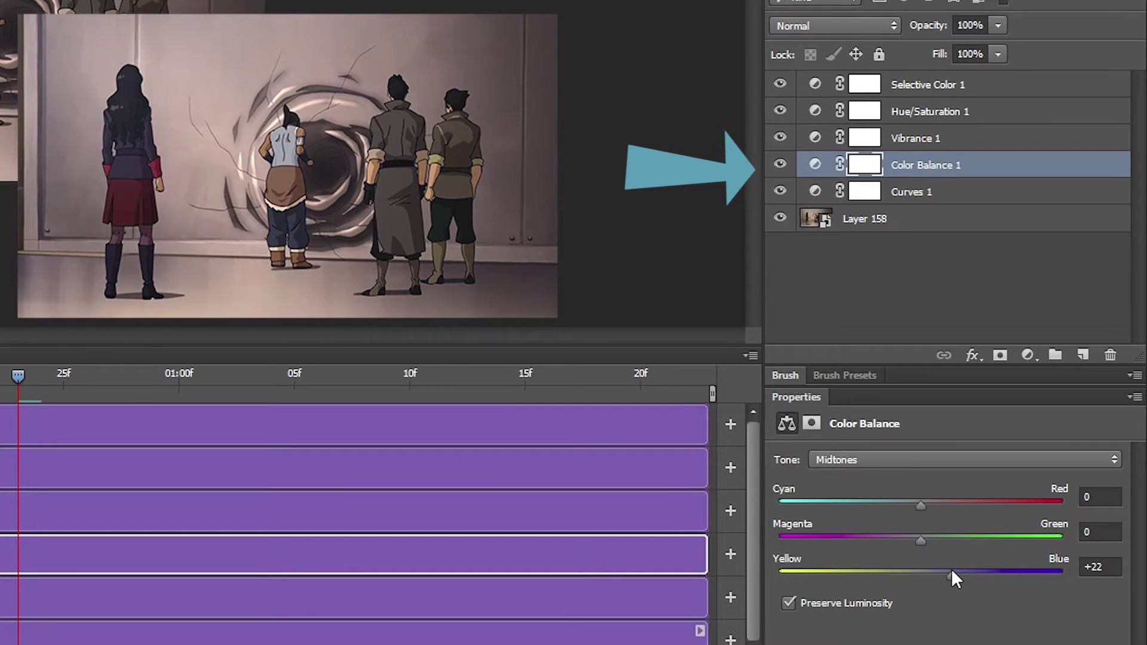
key("ctrl+z")
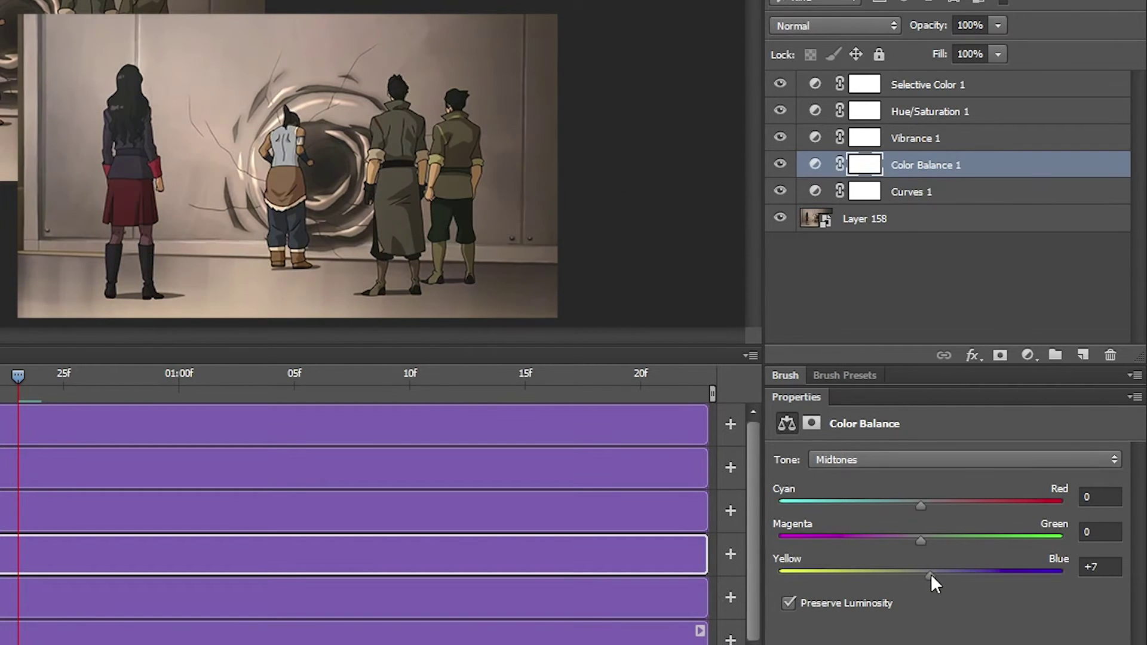
key("ctrl+z")
left_click_drag(921, 540, 903, 541)
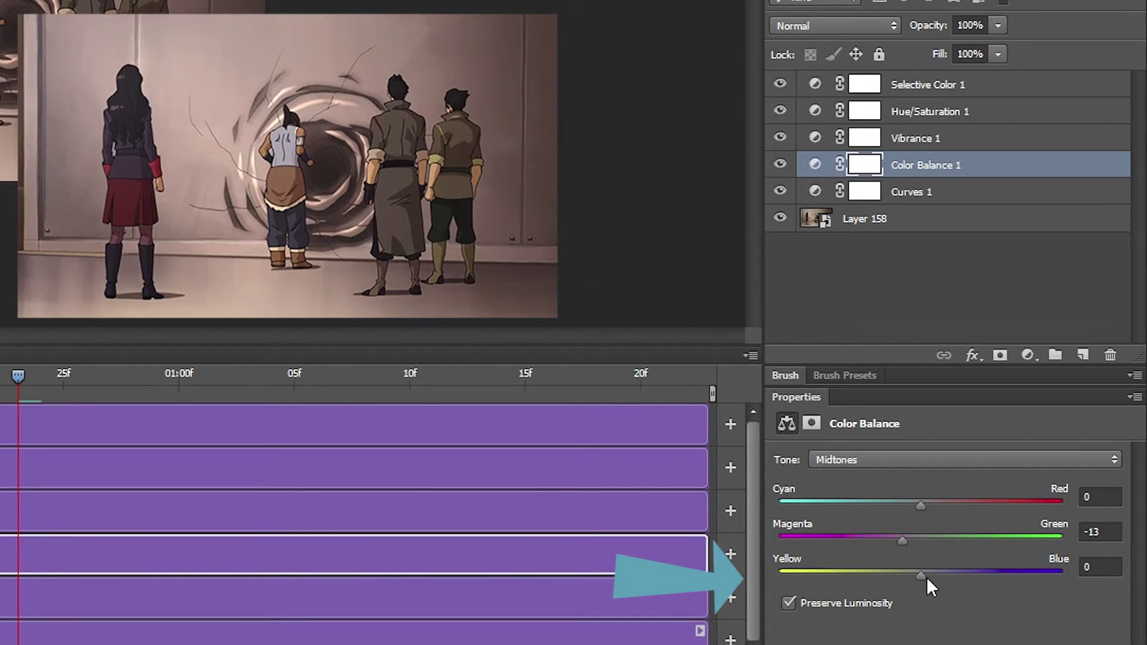
left_click_drag(928, 577, 939, 578)
key("ctrl+alt+z")
key("ctrl+alt+z")
left_click_drag(921, 541, 948, 569)
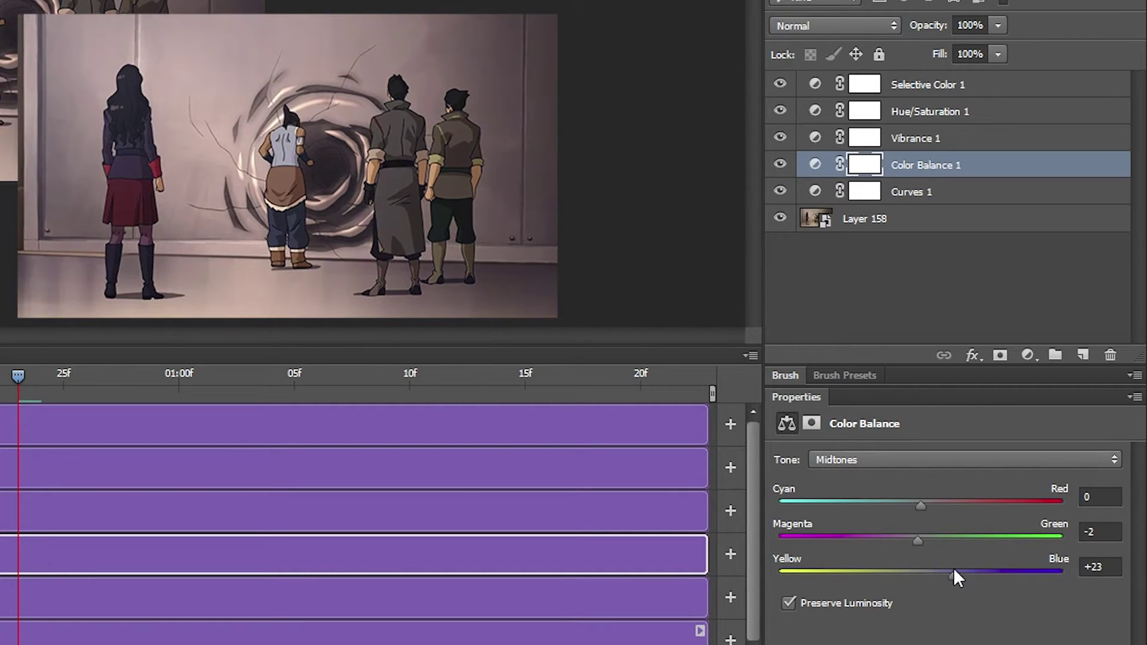
left_click_drag(924, 543, 899, 506)
Step: Set the Shadows balance to Cyan -6, Green +6 and Blue +13
left_click(942, 461)
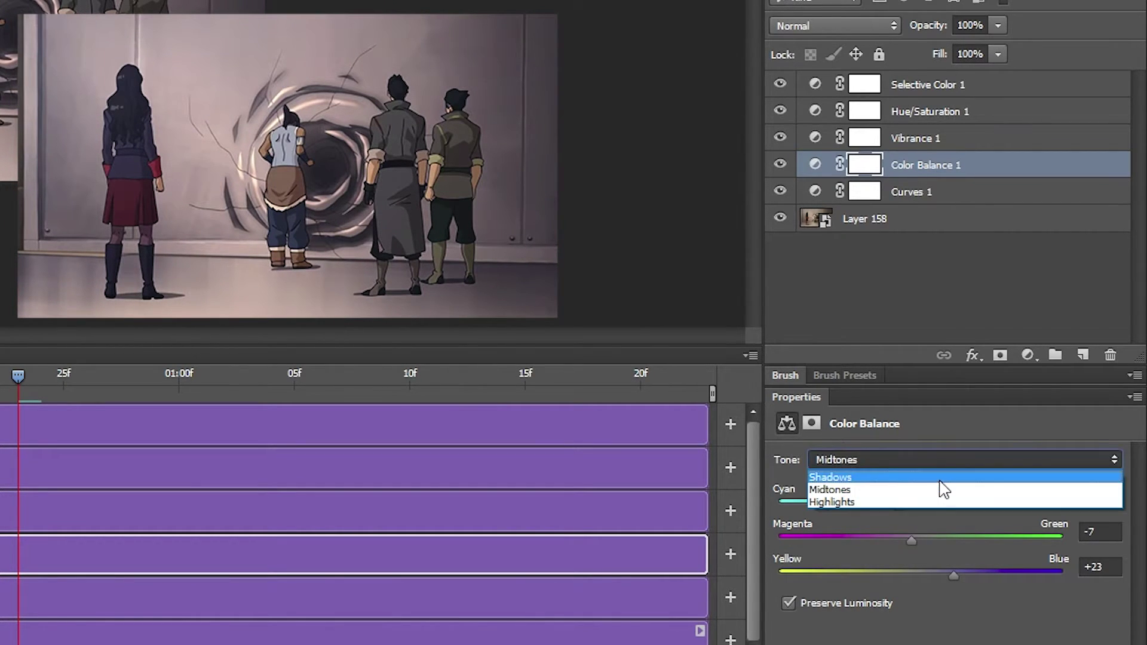
left_click(940, 478)
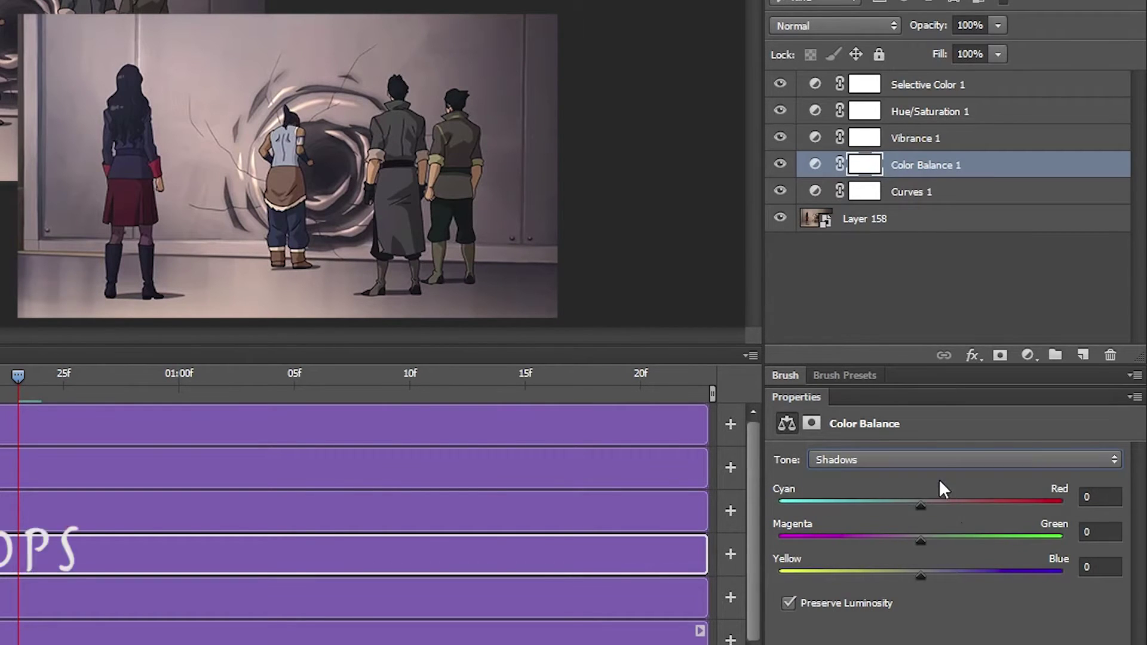
left_click_drag(921, 573, 928, 538)
mouse_move(947, 579)
left_mouse_down()
mouse_move(900, 581)
mouse_move(939, 575)
left_mouse_up()
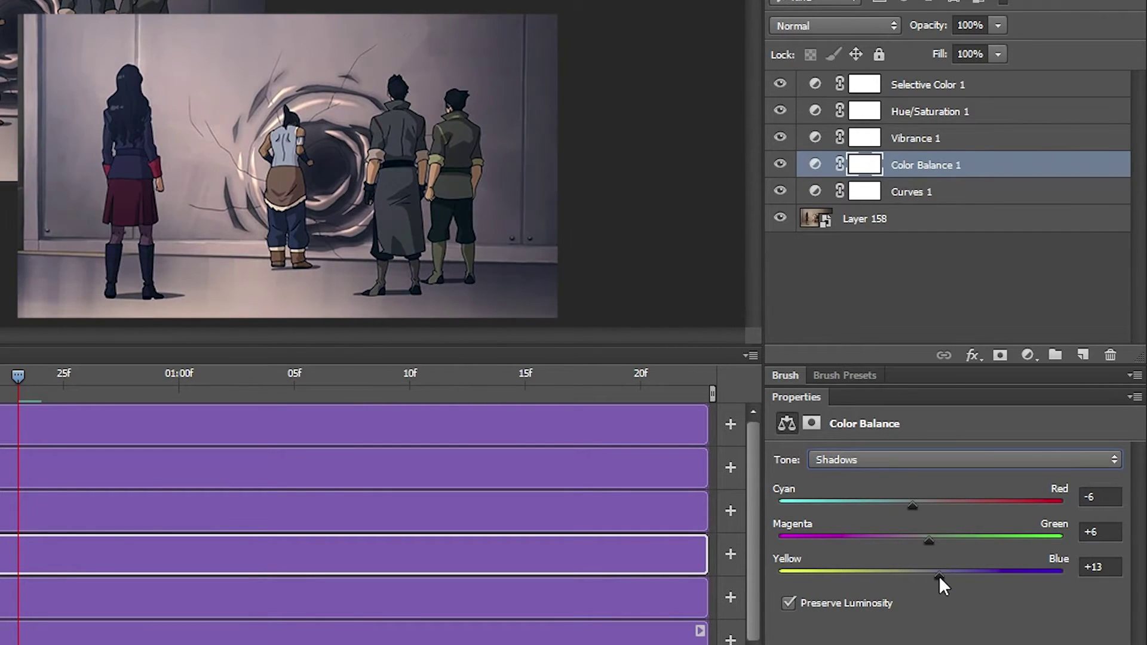
Step: Set the Highlights Yellow–Blue balance to -9, leaving other sliders at 0
left_click(932, 469)
left_click(930, 499)
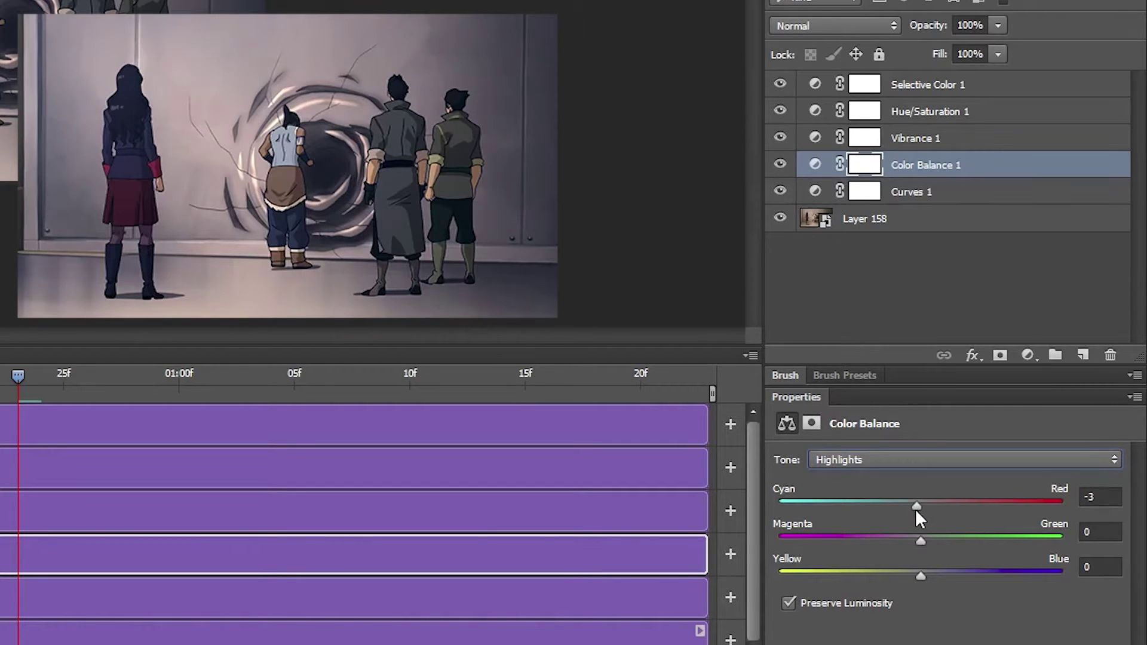
left_click_drag(913, 509, 913, 575)
key("ctrl+z")
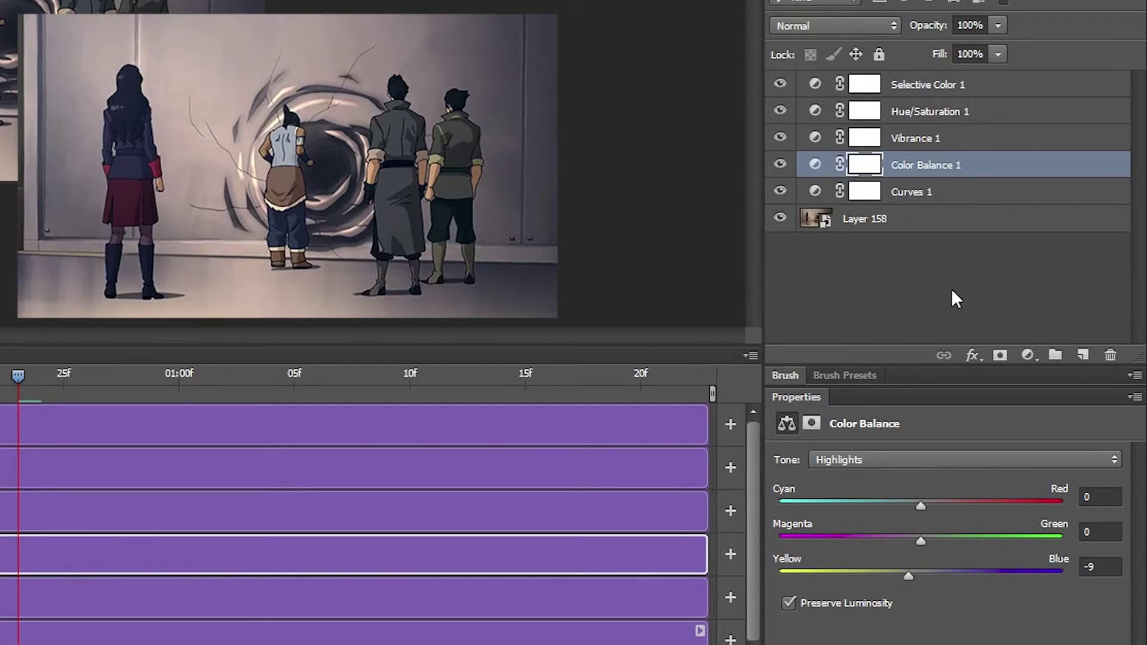
left_click(913, 464)
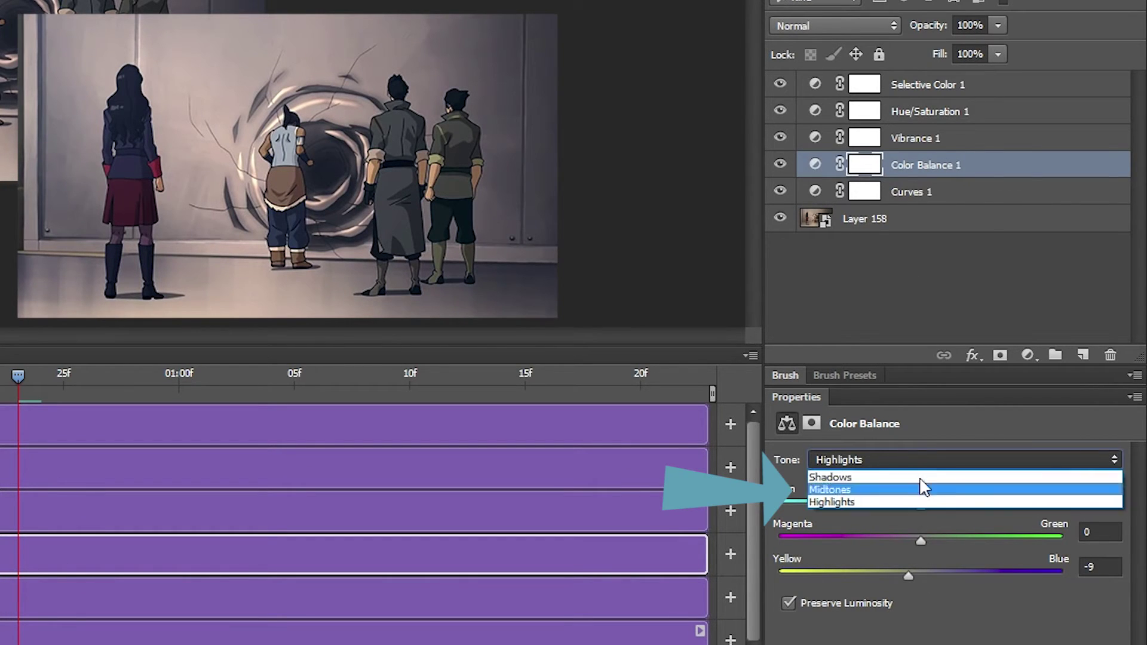
left_click(936, 621)
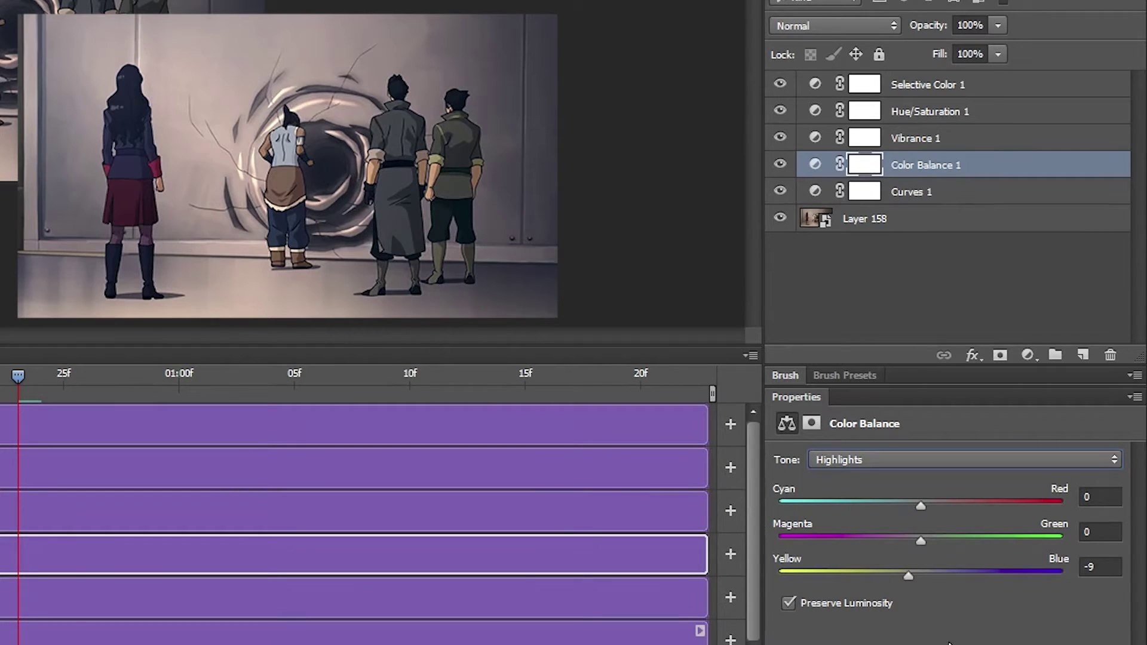
Step: Adjust the Vibrance 1 sliders to Vibrance +45 and Saturation +29
left_click(937, 141)
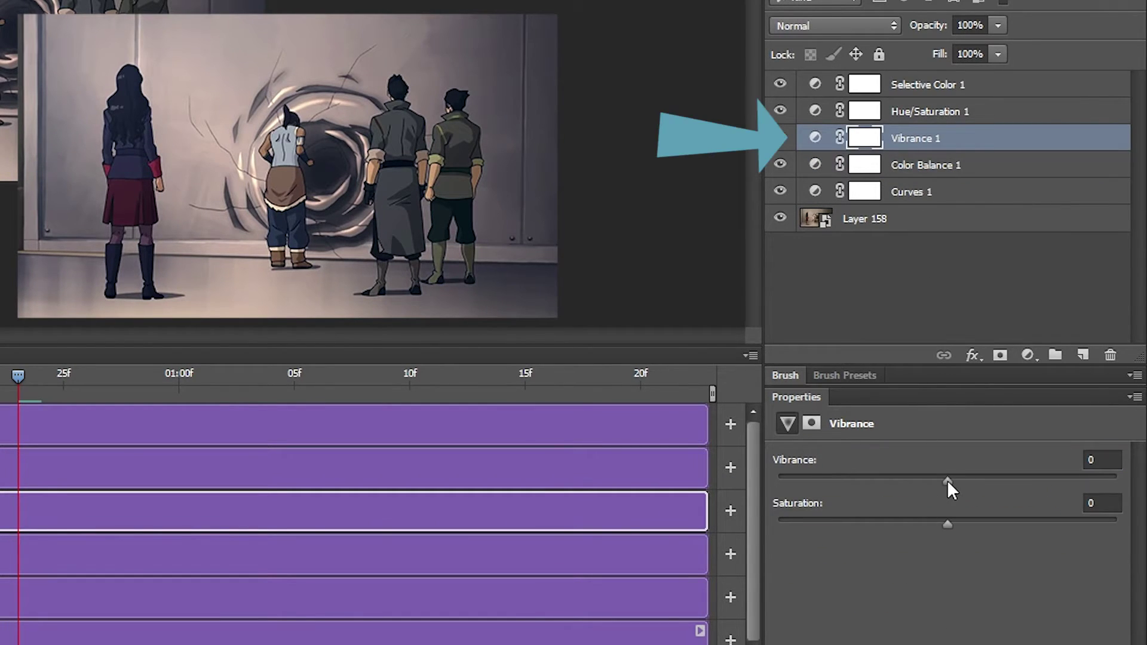
left_click_drag(948, 479, 1123, 484)
left_click_drag(1136, 529, 1053, 530)
key("ctrl+z")
left_click_drag(948, 524, 1116, 524)
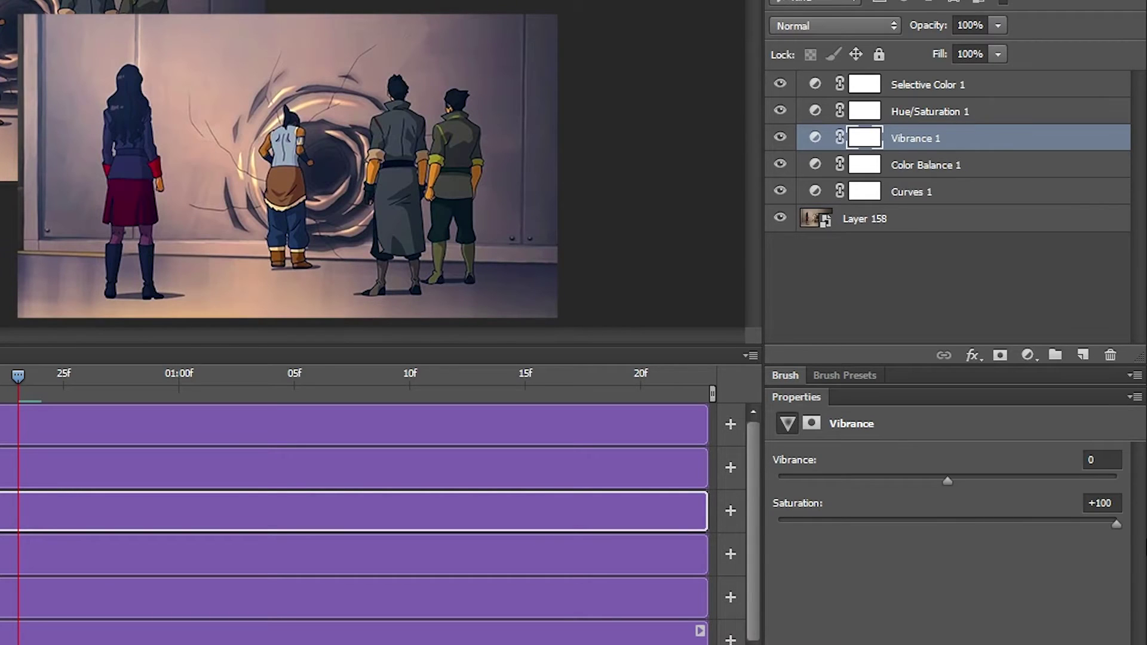
key("ctrl+z")
left_click_drag(947, 480, 1024, 482)
left_click_drag(938, 521, 1116, 524)
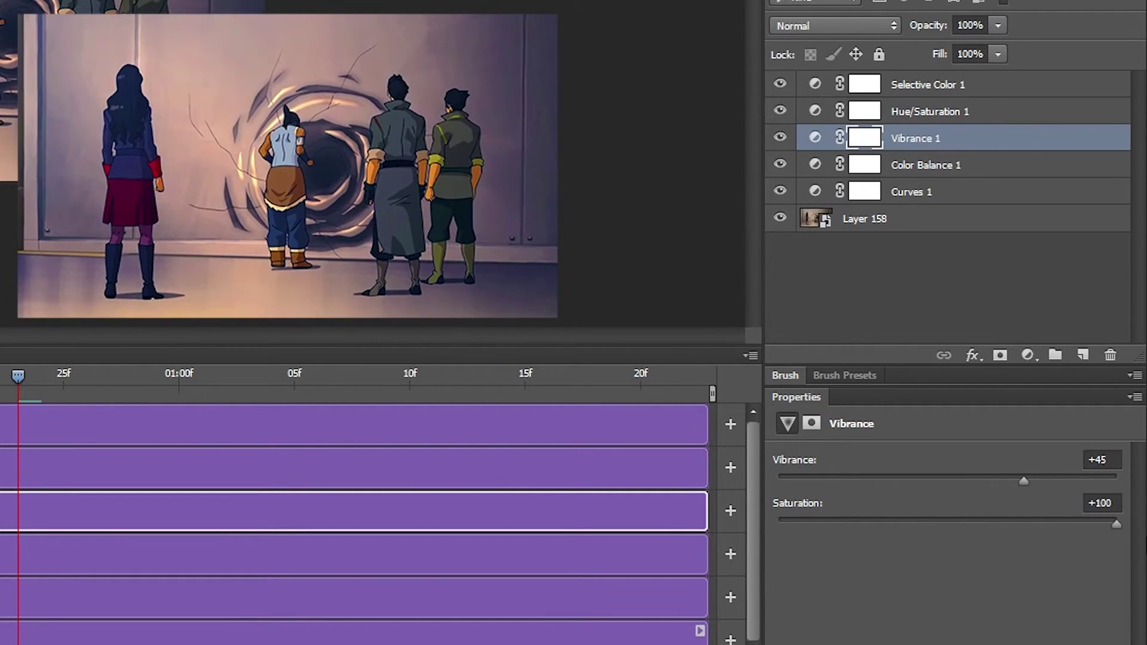
left_click(986, 521)
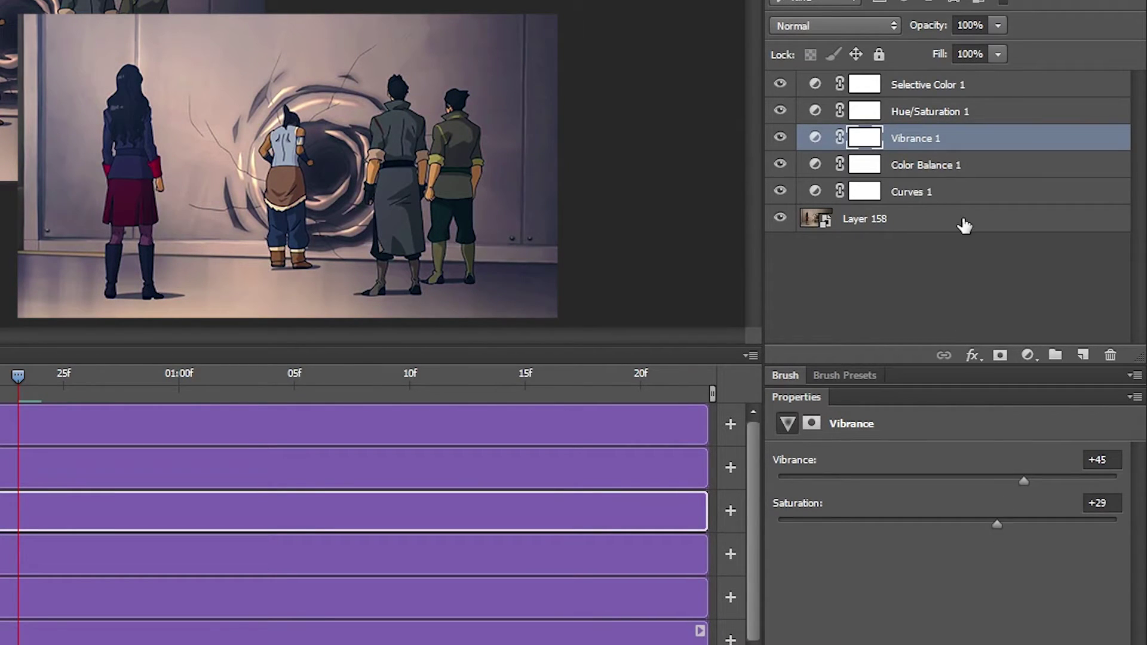
Step: Try fully saturating Cyans in Hue/Saturation 1 and add a vector mask
left_click(968, 113)
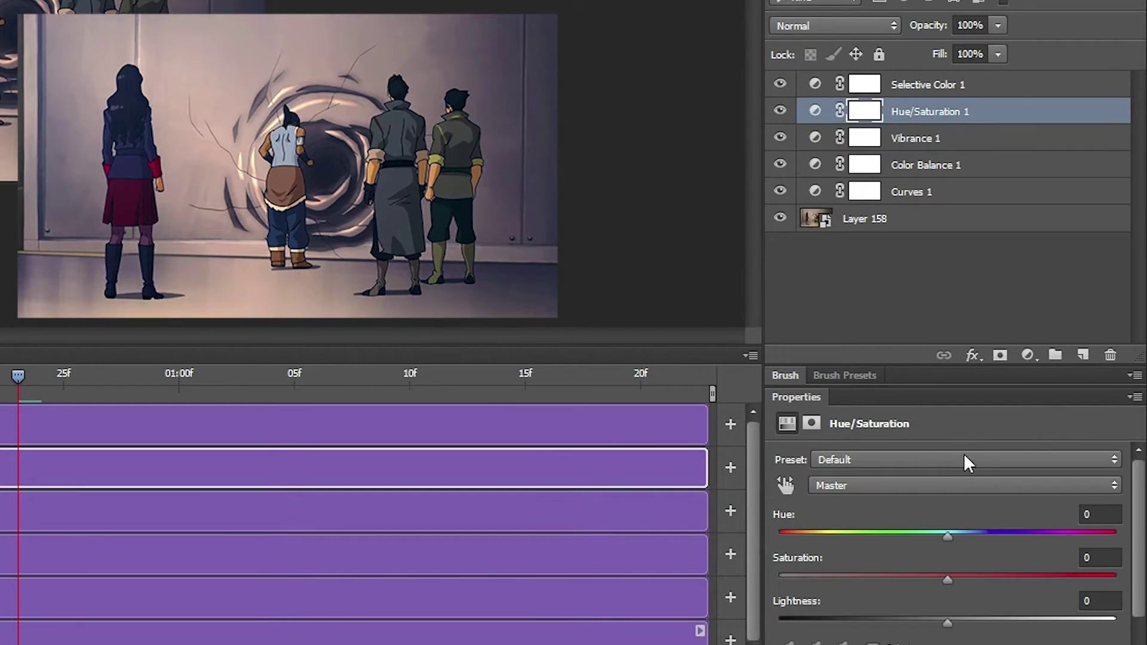
left_click(954, 487)
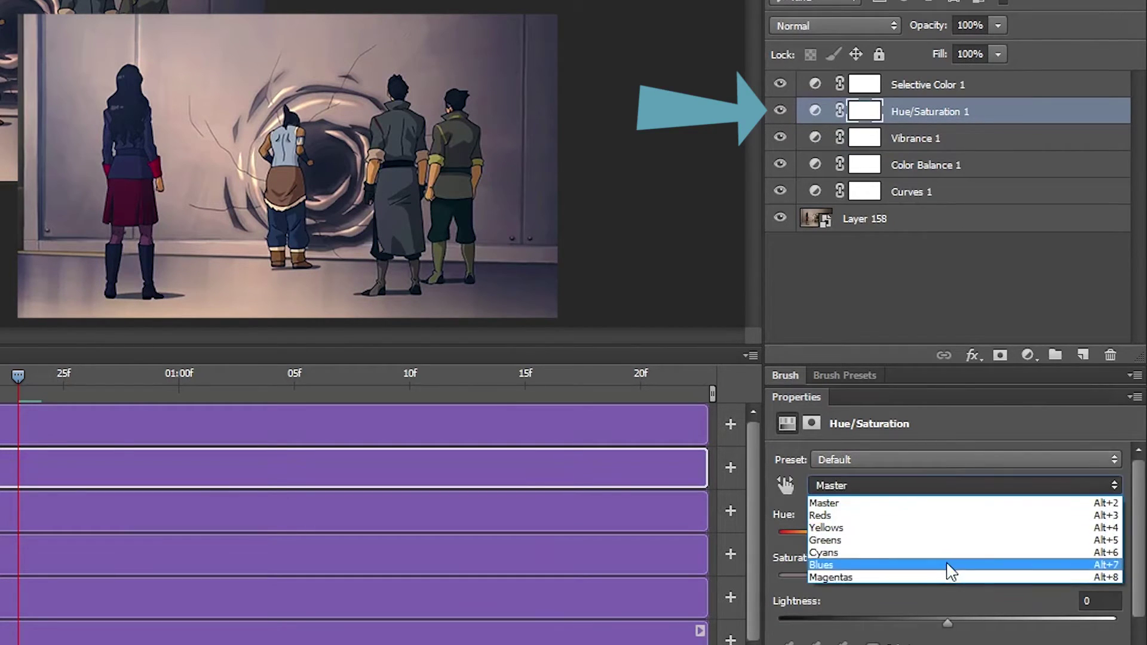
left_click(952, 555)
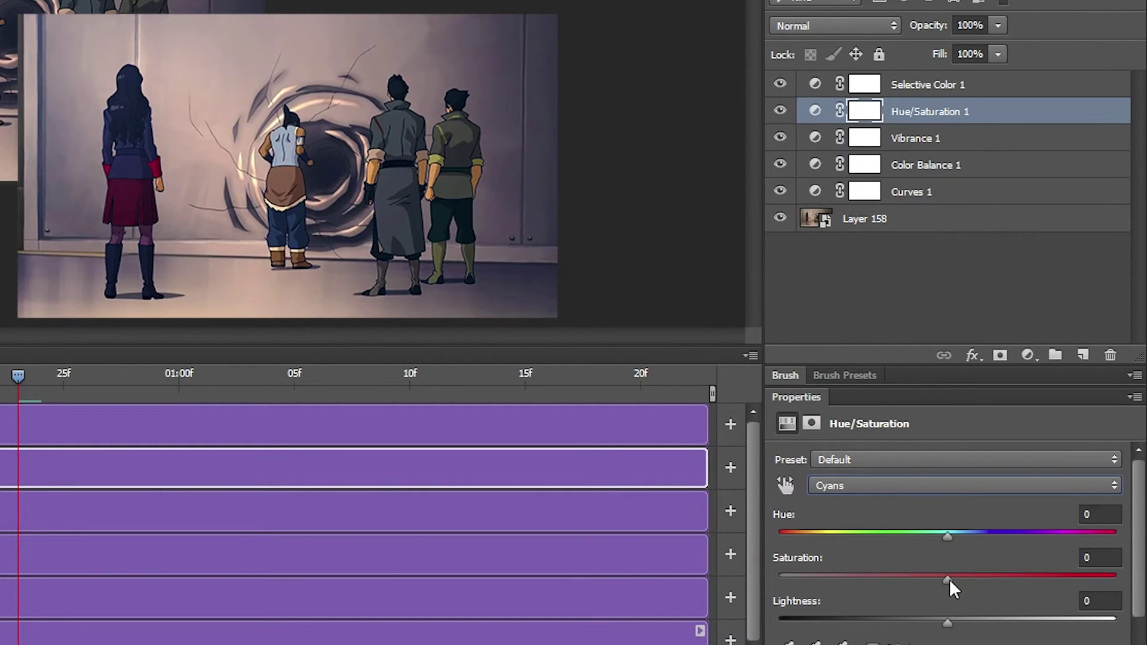
left_click_drag(948, 580, 1060, 573)
left_click(1001, 355)
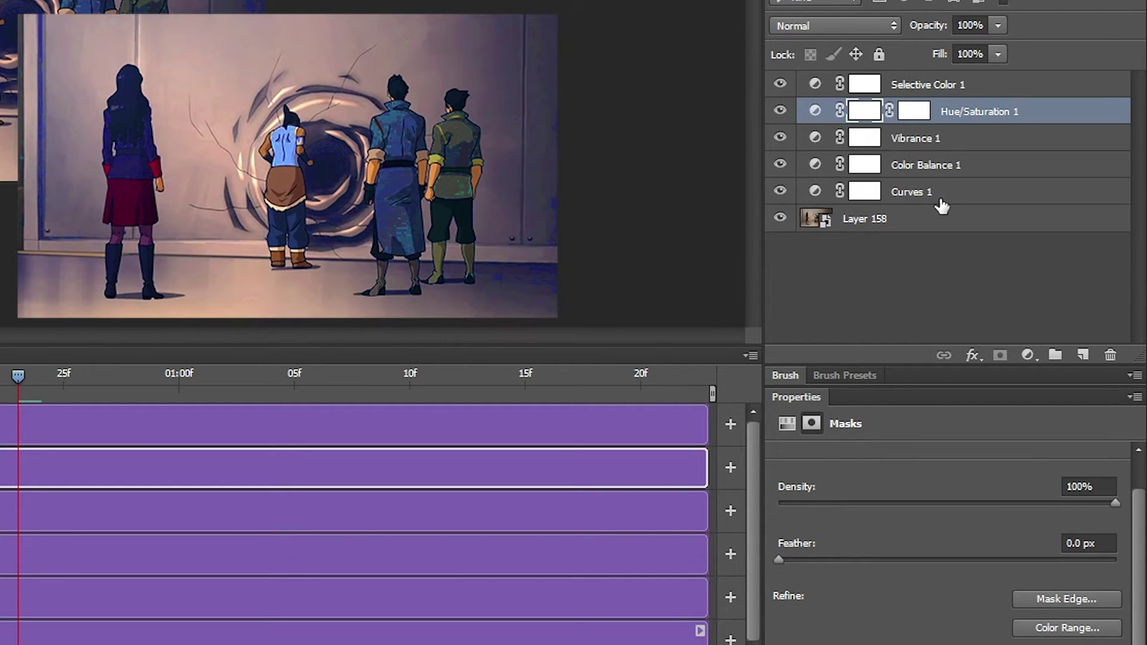
left_click(955, 109)
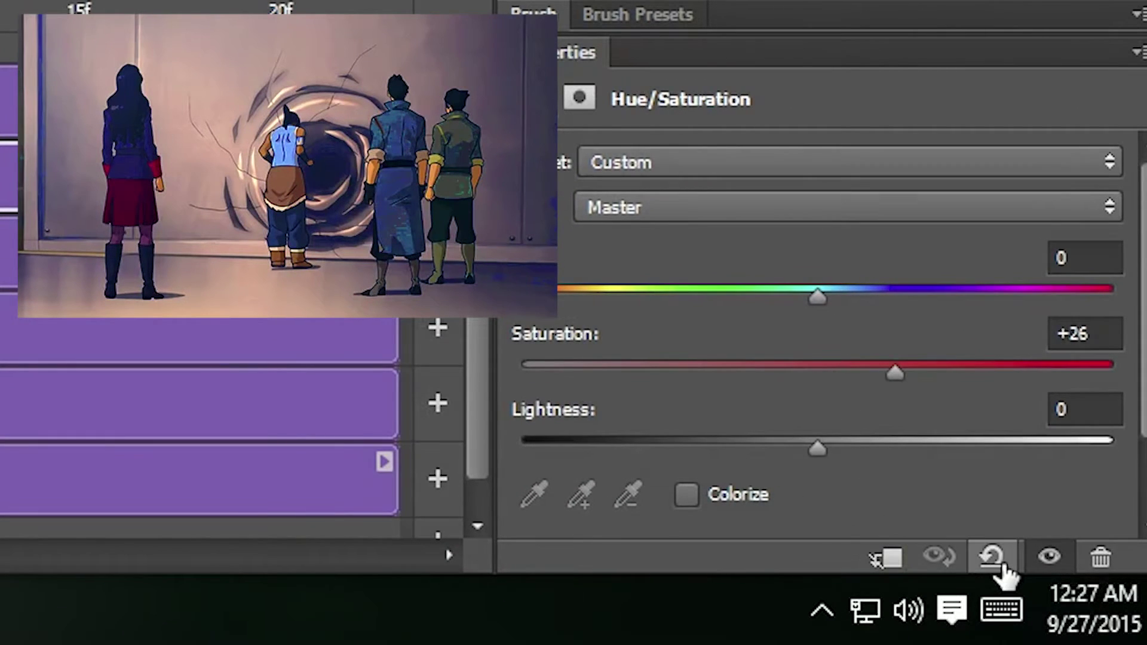
Step: Reset Hue/Saturation, desaturate Greens to -16, slightly boost Yellows, then select Magentas
left_click(1000, 567)
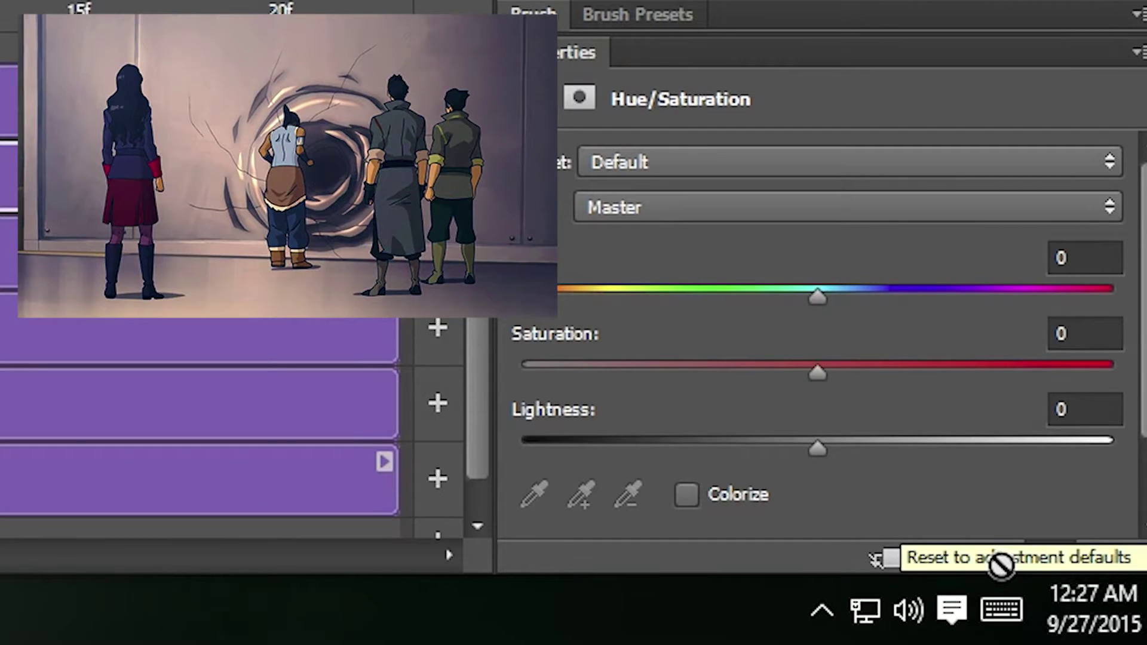
left_click(829, 214)
left_click(837, 317)
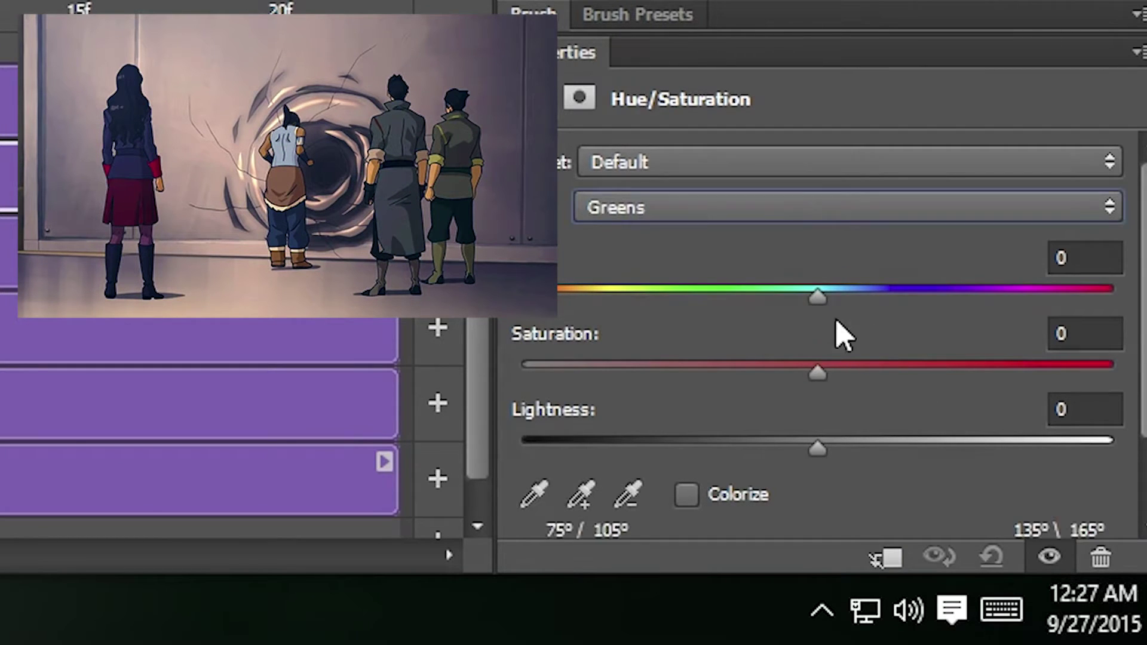
mouse_move(818, 371)
left_mouse_down()
mouse_move(1046, 362)
mouse_move(797, 373)
left_mouse_up()
mouse_move(971, 404)
left_mouse_down()
mouse_move(927, 414)
mouse_move(561, 410)
mouse_move(777, 400)
mouse_move(847, 384)
mouse_move(825, 389)
mouse_move(1070, 389)
mouse_move(953, 403)
left_mouse_up()
left_click(804, 216)
left_click(789, 281)
left_click(803, 208)
left_click(773, 366)
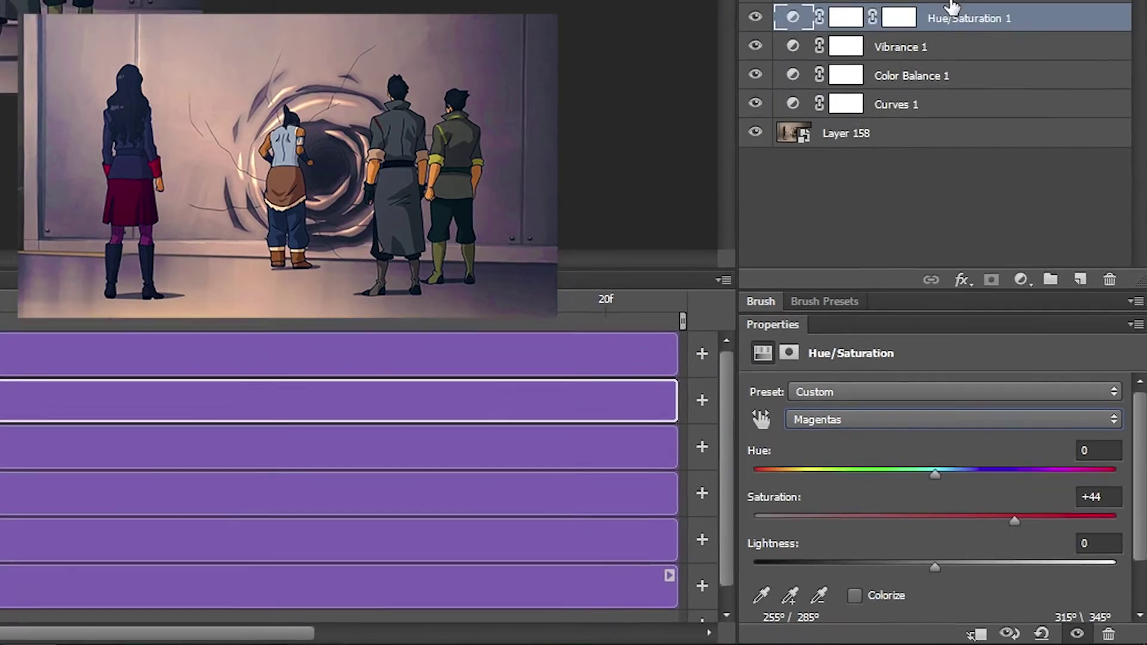
Step: In Selective Color 1, pull cyan and magenta out of the Reds and adjust their yellow
left_click(872, 3)
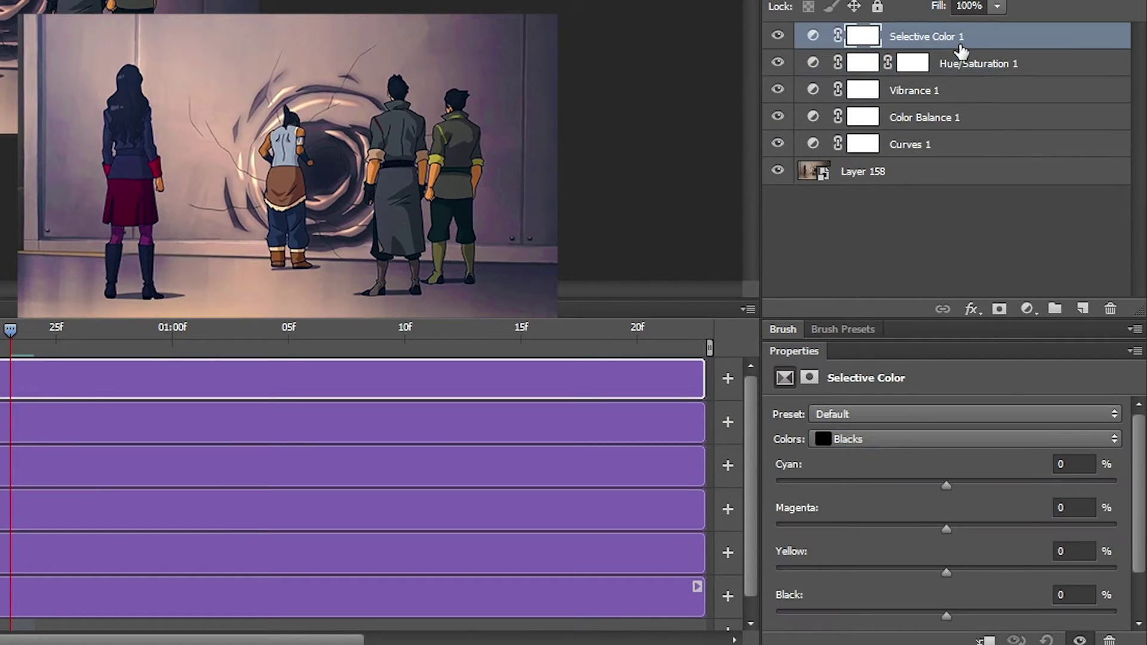
left_click(948, 438)
left_click(949, 459)
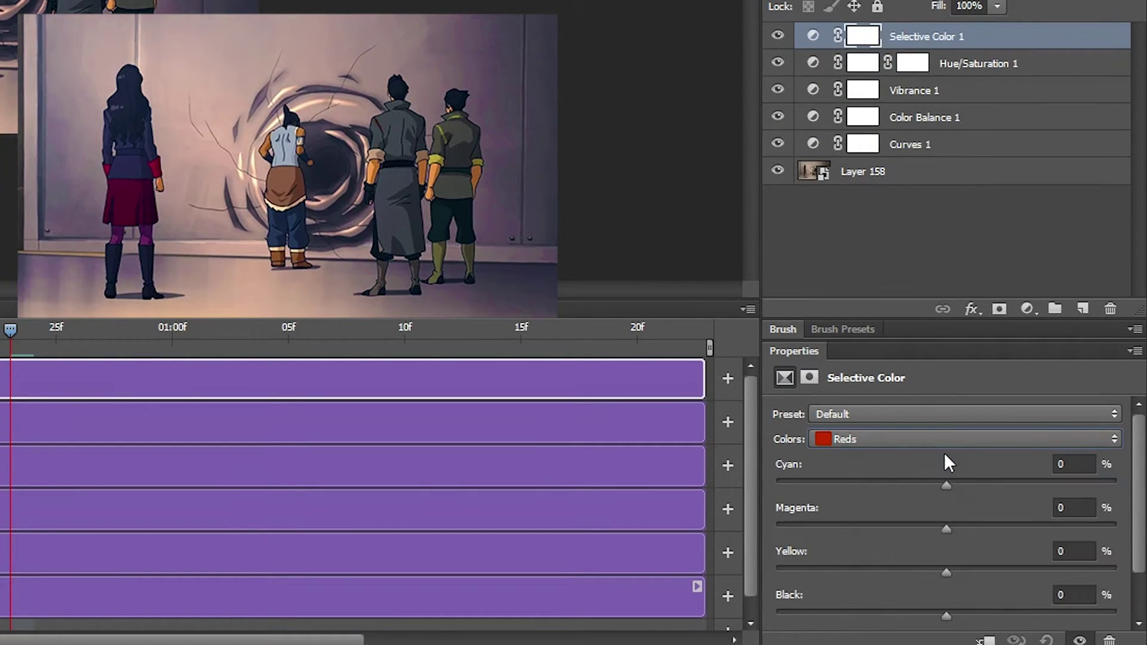
left_click_drag(946, 482, 885, 482)
key("ctrl+z")
left_click_drag(951, 535, 905, 516)
left_click(922, 442)
left_click(930, 461)
scroll(952, 504, "down", 1)
mouse_move(945, 471)
left_mouse_down()
mouse_move(835, 471)
mouse_move(943, 470)
left_mouse_up()
scroll(948, 475, "up", 1)
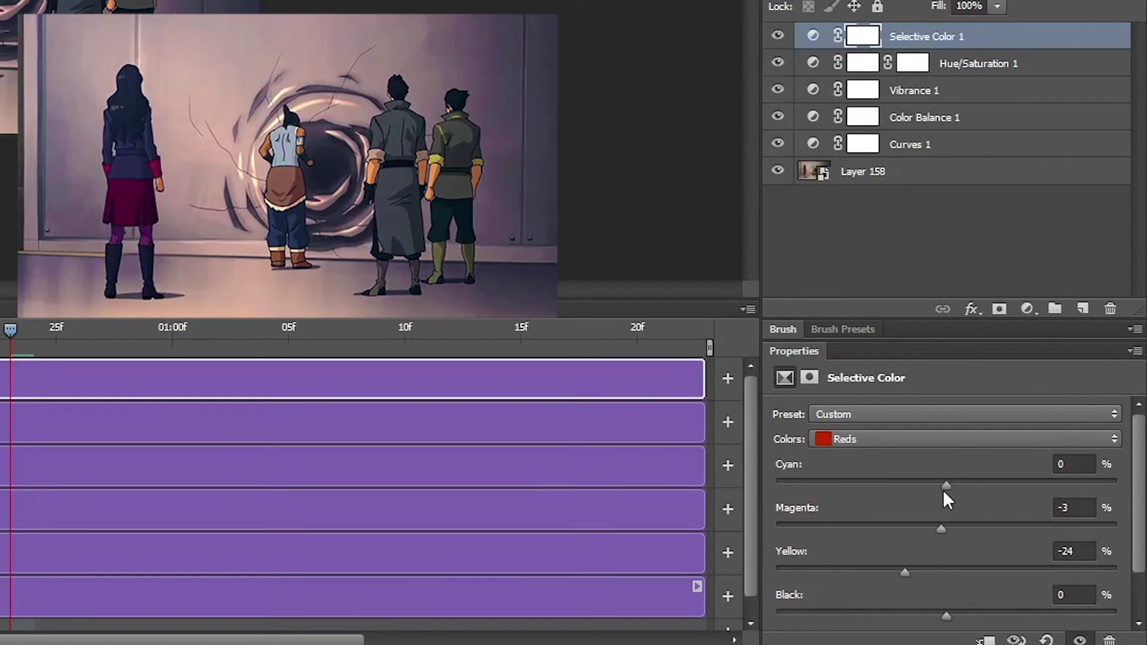
left_click_drag(945, 483, 855, 526)
left_click_drag(942, 527, 885, 532)
left_click_drag(905, 572, 872, 577)
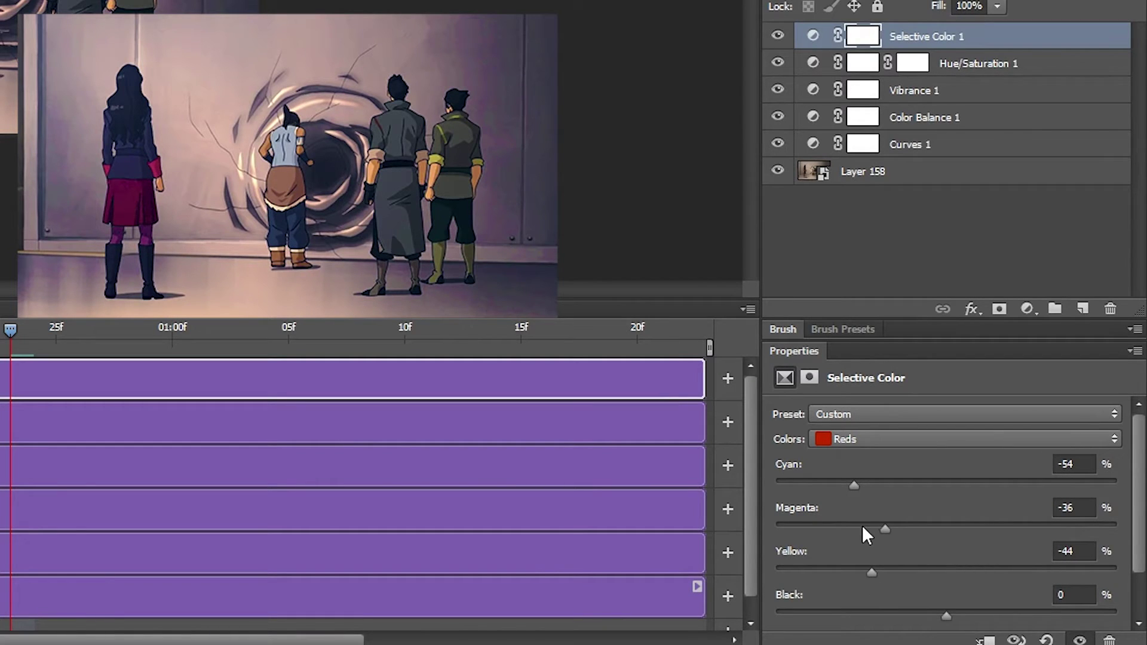
Step: Adjust cyan in the Yellows, returning their yellow and magenta near zero
left_click(870, 440)
left_click(873, 471)
left_click_drag(947, 485, 804, 486)
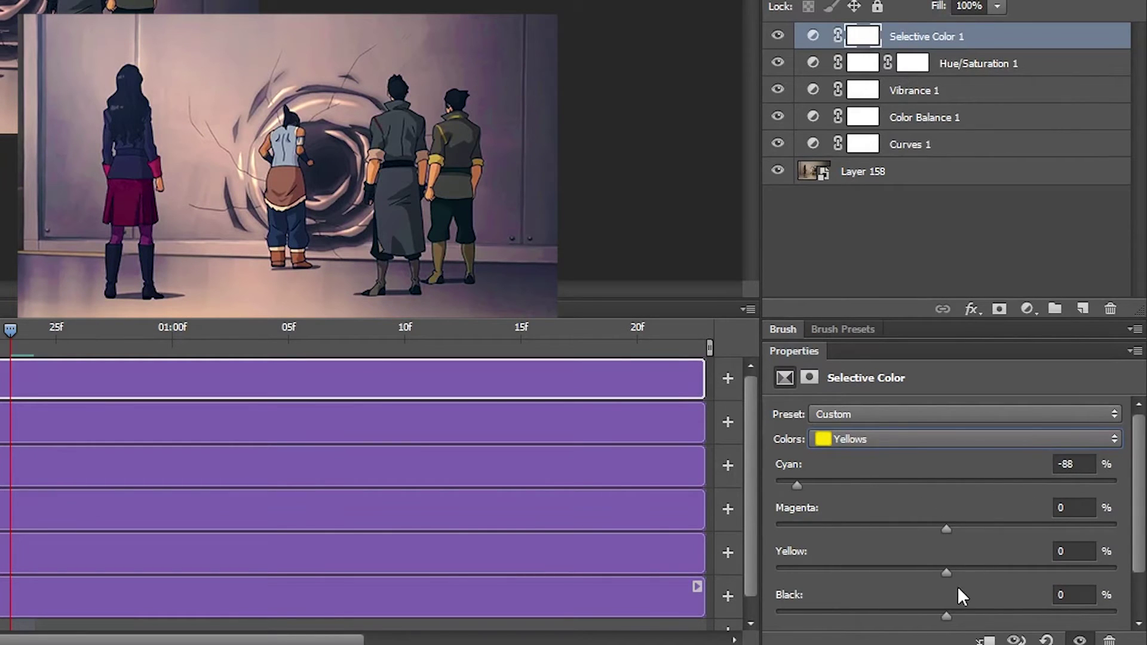
left_click_drag(946, 575, 1123, 572)
left_click_drag(814, 556, 790, 559)
left_click_drag(946, 529, 1119, 532)
left_click_drag(993, 573, 1005, 572)
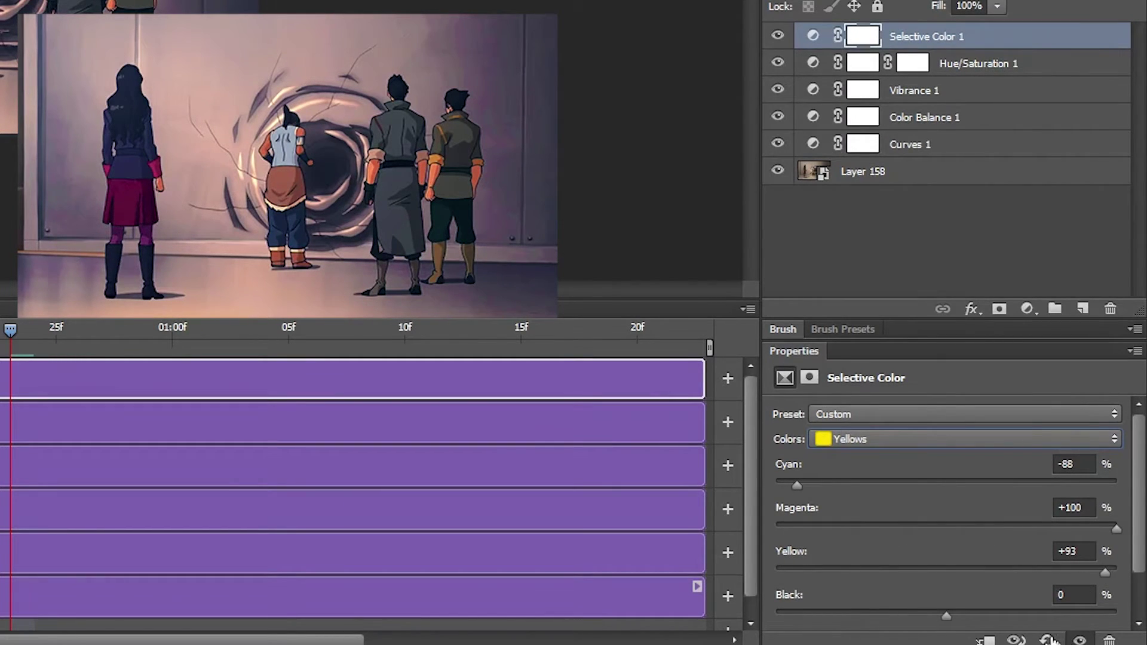
left_click(956, 572)
left_click(942, 529)
Step: Reduce cyan, magenta and yellow in the Whites and set Black to -100
left_click(940, 439)
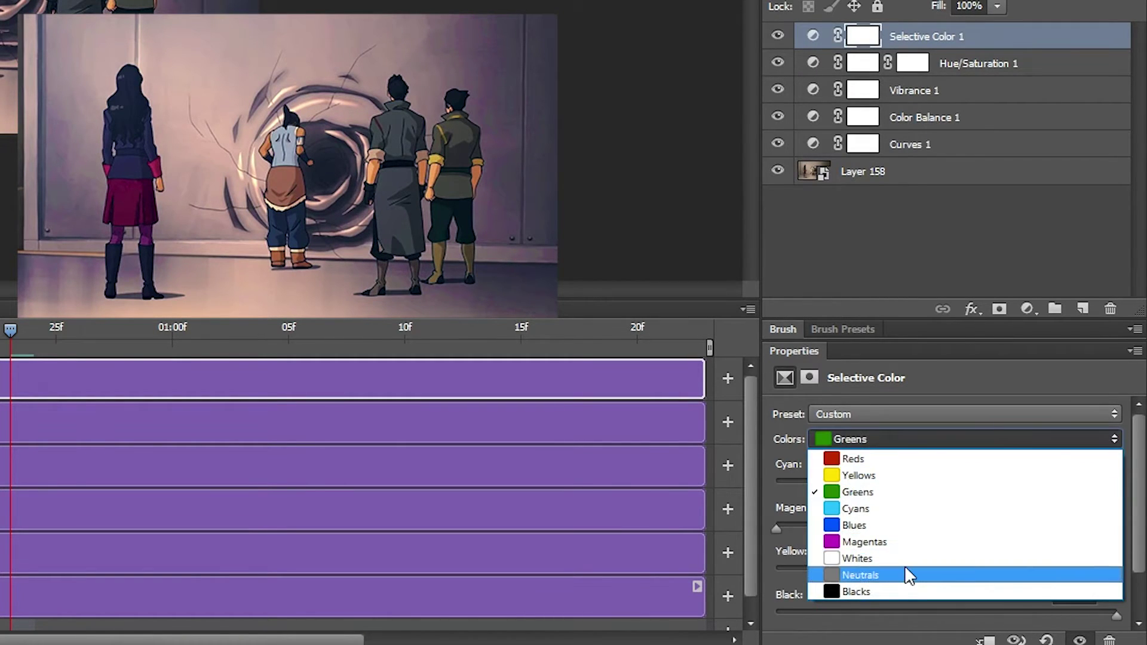
left_click(905, 558)
left_click_drag(945, 486, 841, 485)
left_click_drag(945, 535, 846, 574)
left_click_drag(877, 614, 715, 615)
left_click(1016, 641)
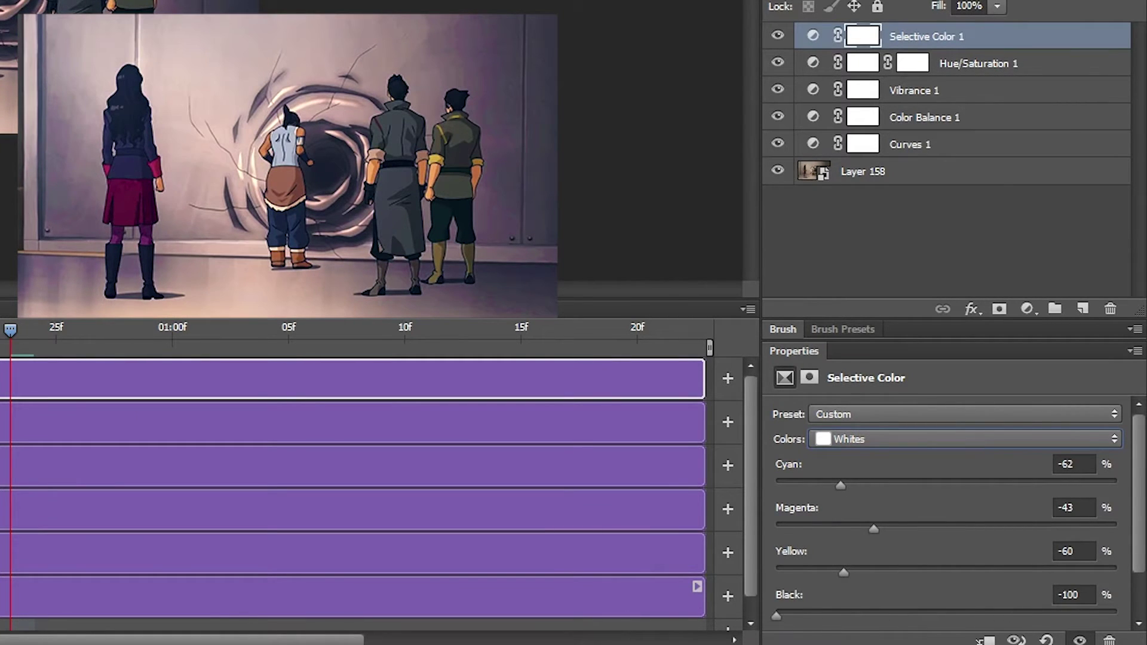
Step: Set the Blacks range to Magenta +2
left_click(916, 439)
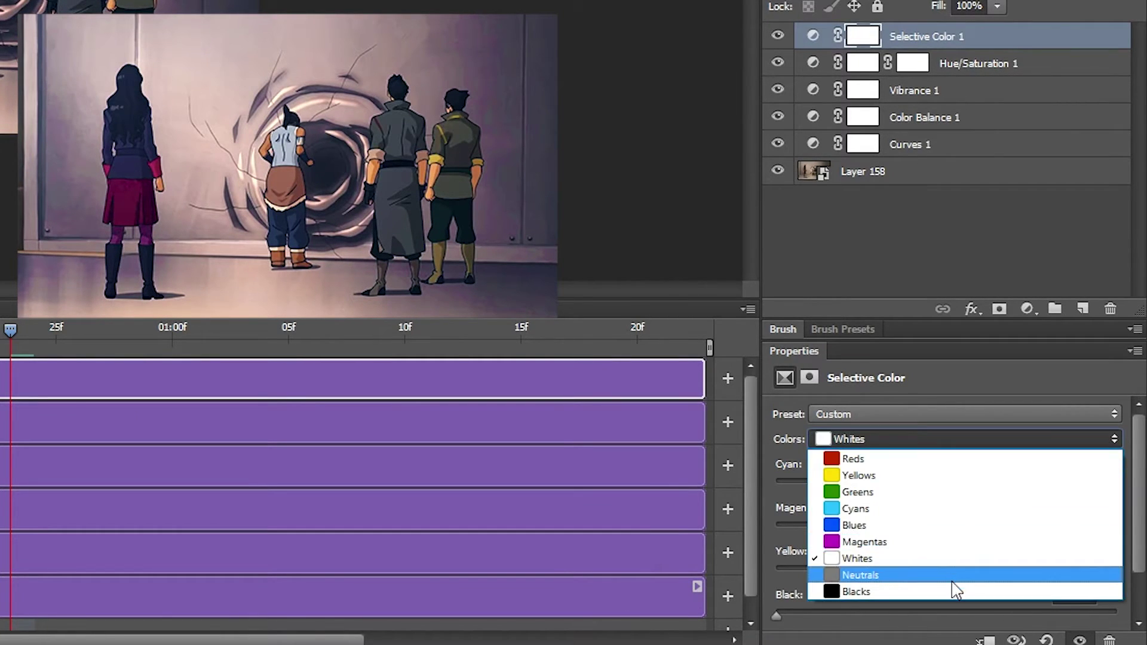
left_click(946, 595)
mouse_move(947, 616)
left_mouse_down()
mouse_move(991, 619)
mouse_move(952, 617)
left_mouse_up()
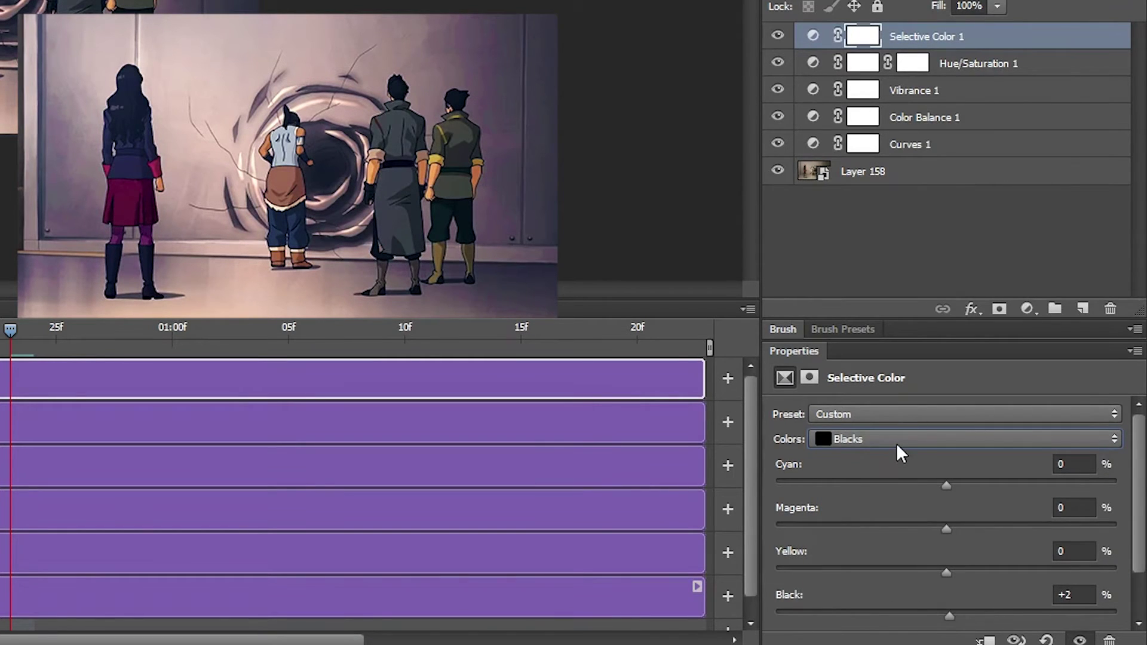
left_click_drag(949, 616, 947, 616)
left_click_drag(947, 529, 950, 529)
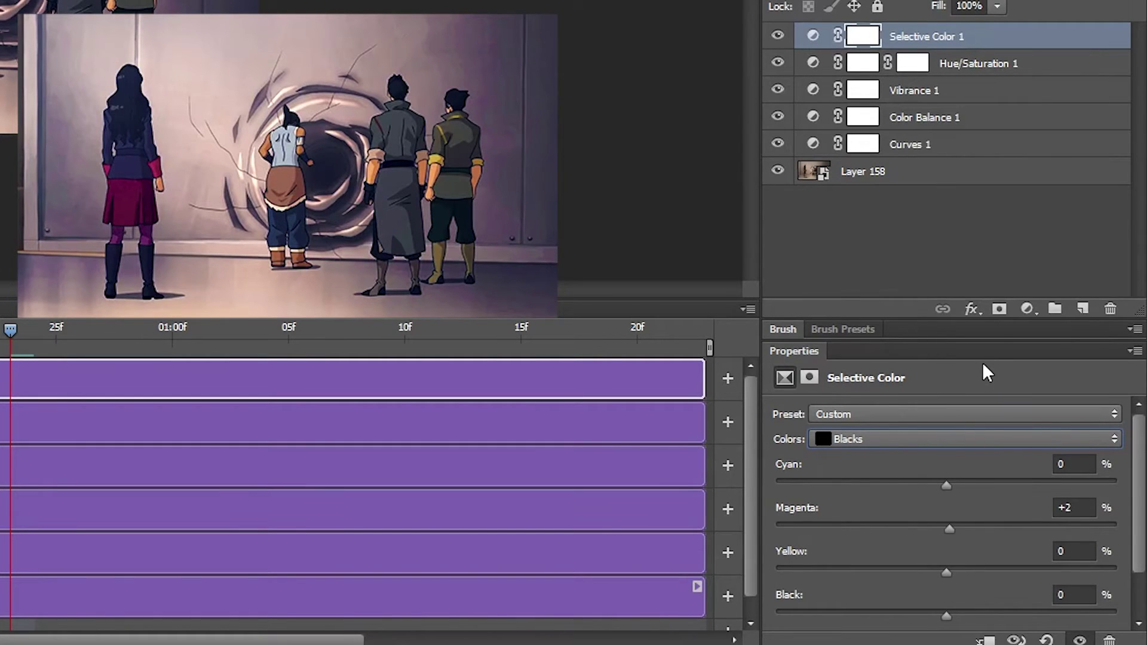
Step: Convert Layer 158 and the five adjustment layers above it into one smart object
left_click(929, 175, "shift")
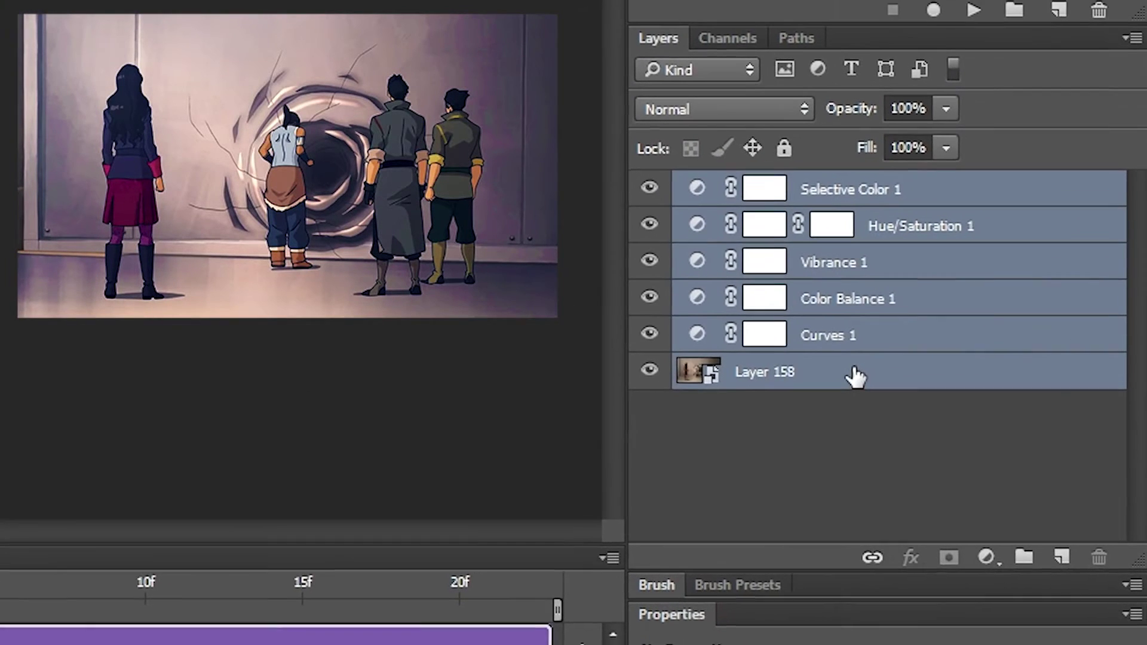
left_click(888, 229)
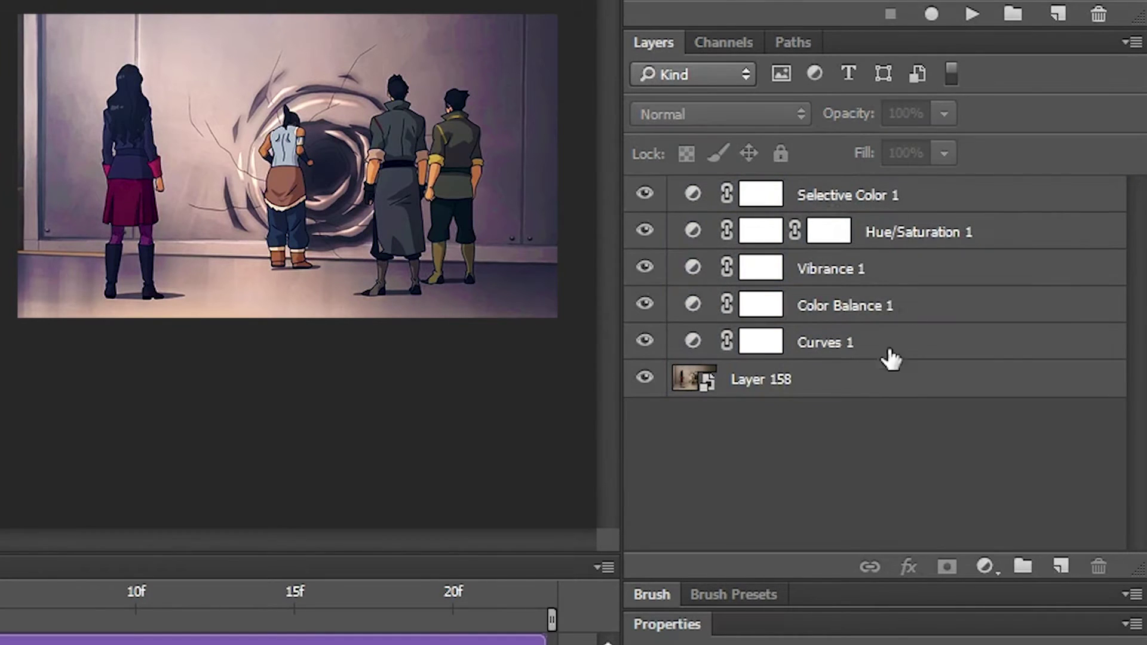
left_click(871, 199)
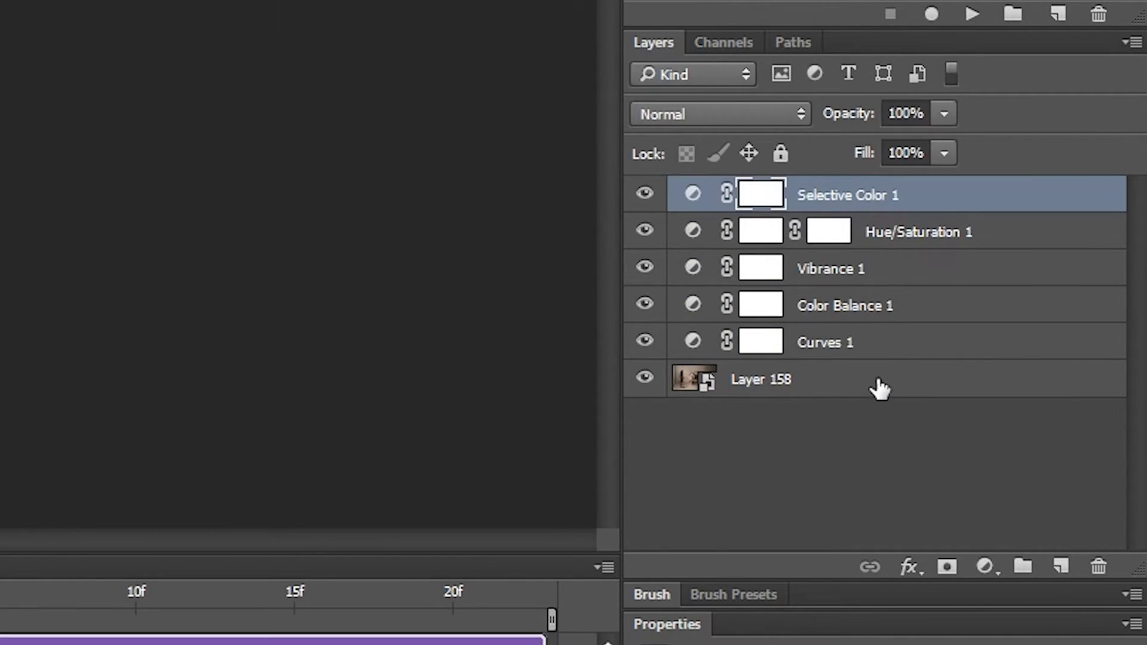
left_click(880, 388, "shift")
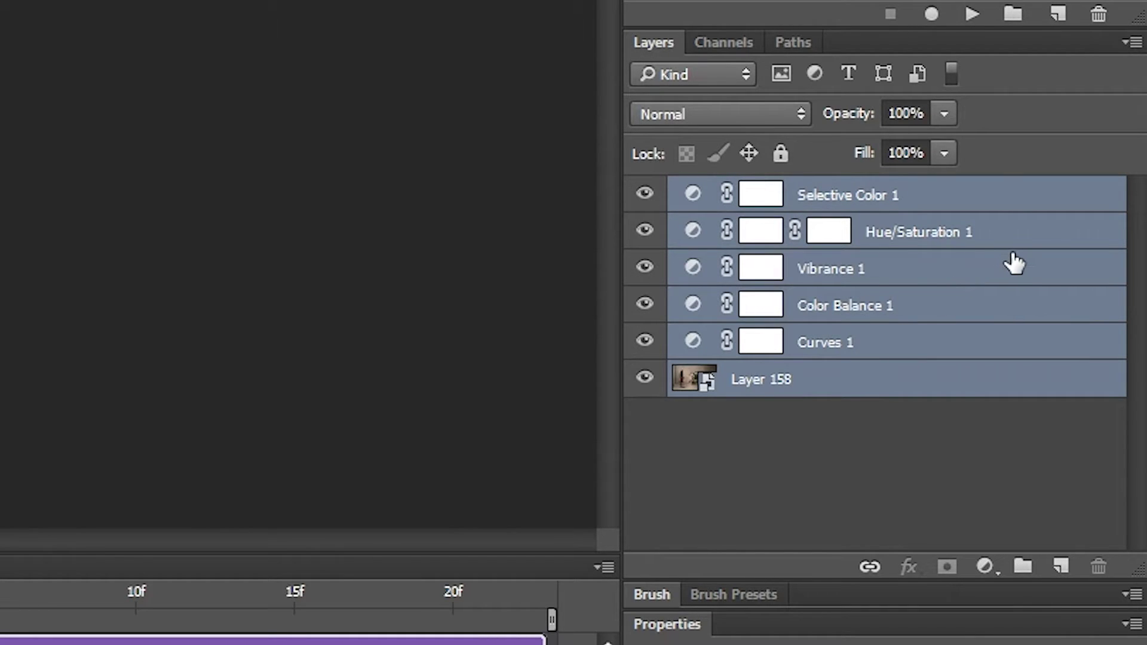
right_click(1014, 330)
left_click(933, 87)
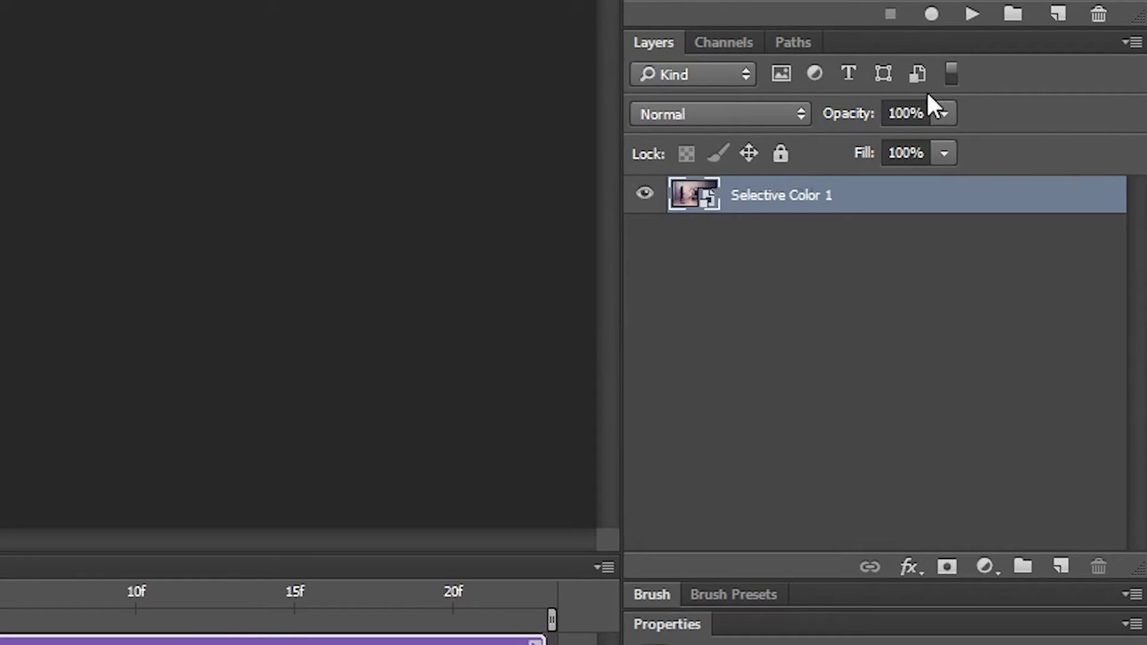
Step: Inspect the smart object's contents, test and restore a Curves 1 change, then close the .psb
double_click(696, 204)
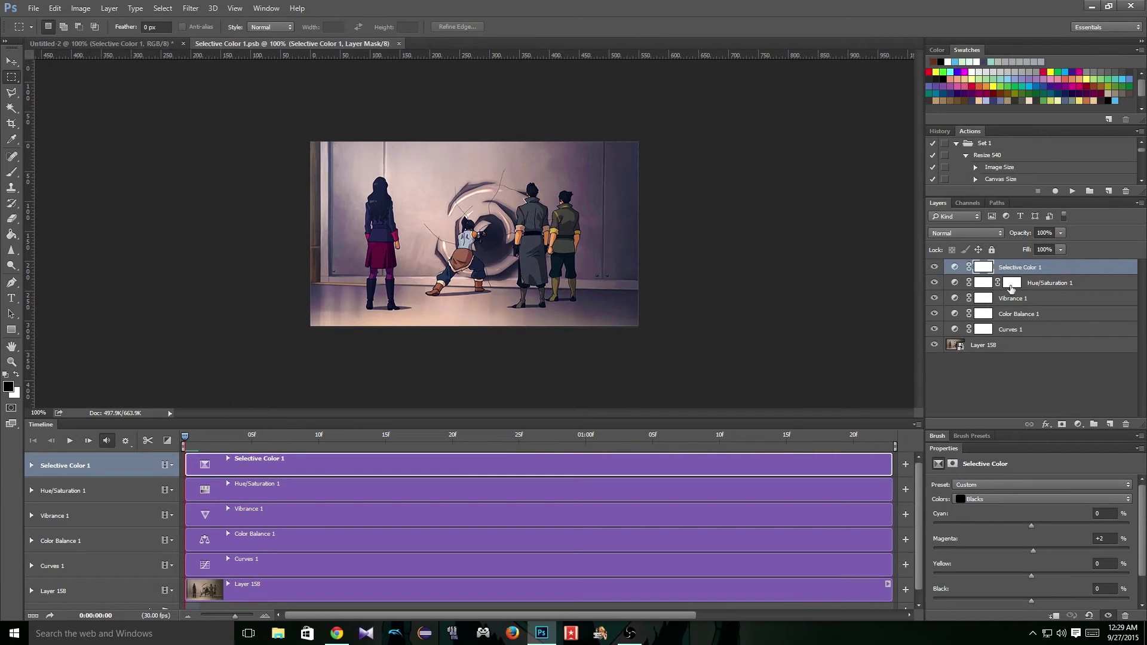
left_click(1019, 331)
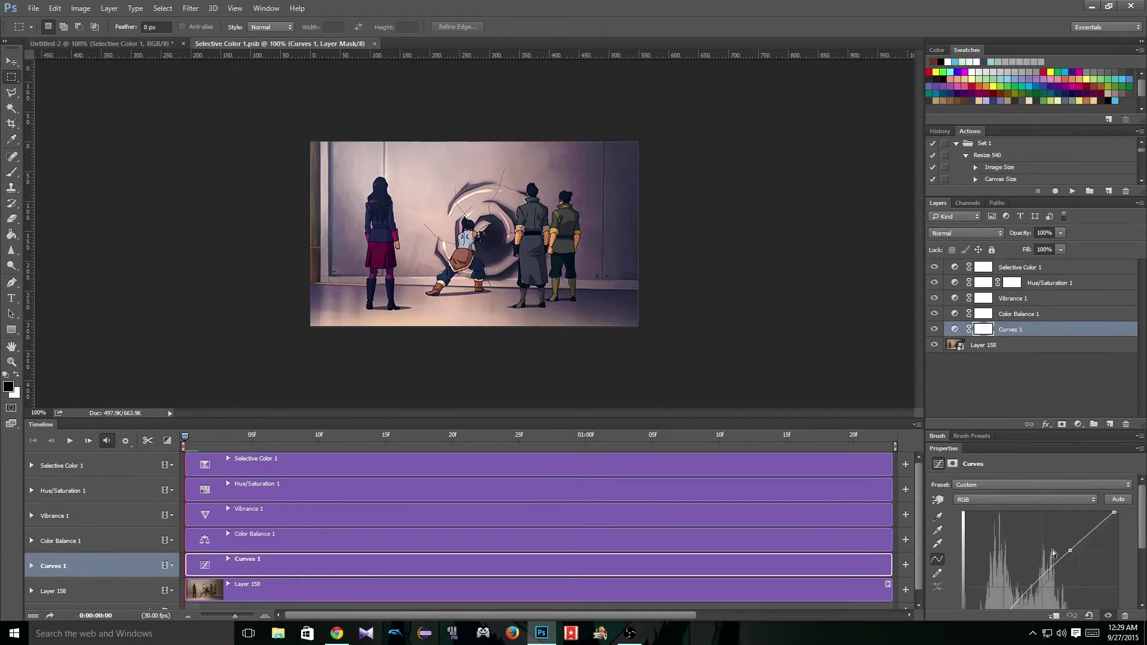
left_click_drag(1055, 553, 593, 308)
left_click(374, 44)
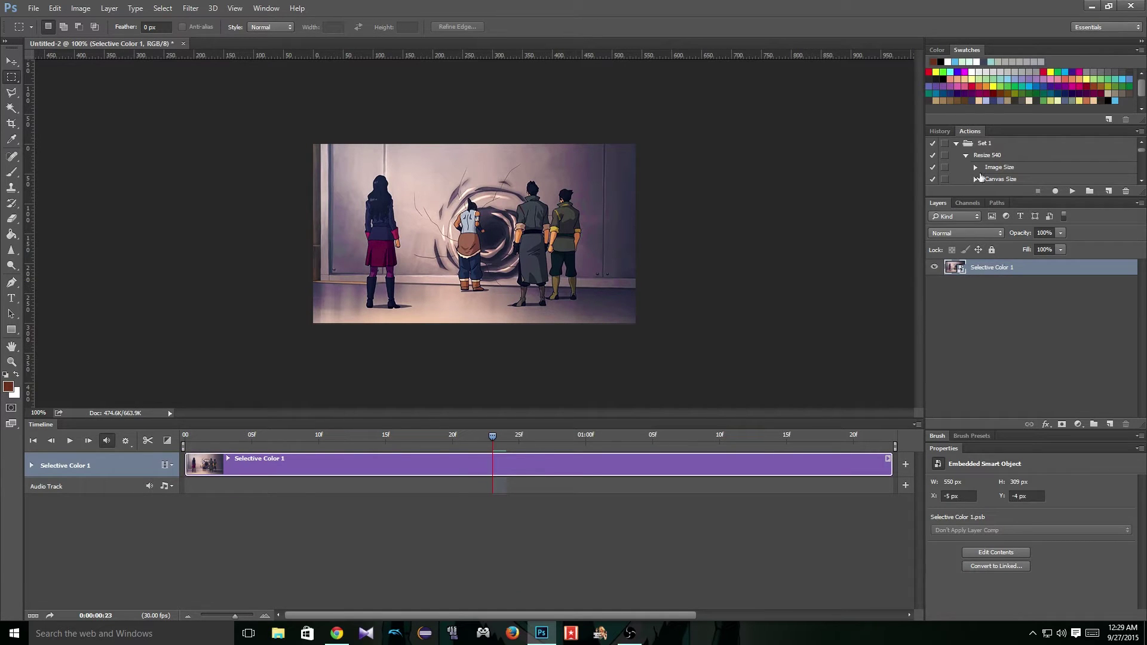
Step: Inspect the image detail at 400% zoom, then return to 100%
left_click(191, 8)
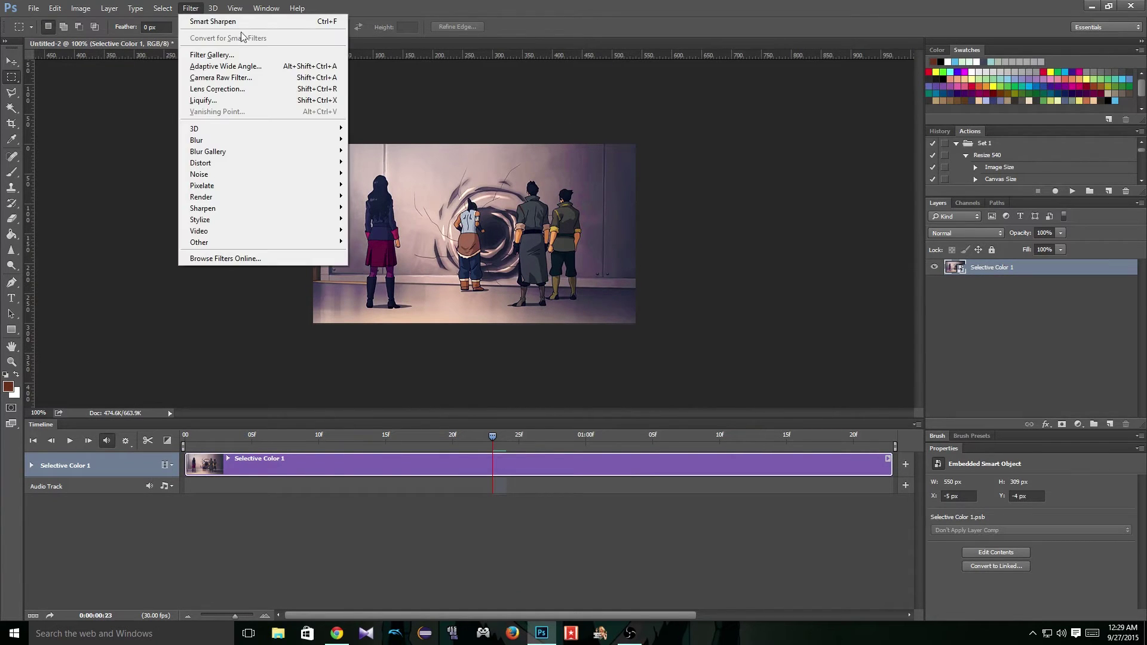
left_click(623, 203)
key("ctrl+plus")
key("ctrl+plus")
key("ctrl+plus")
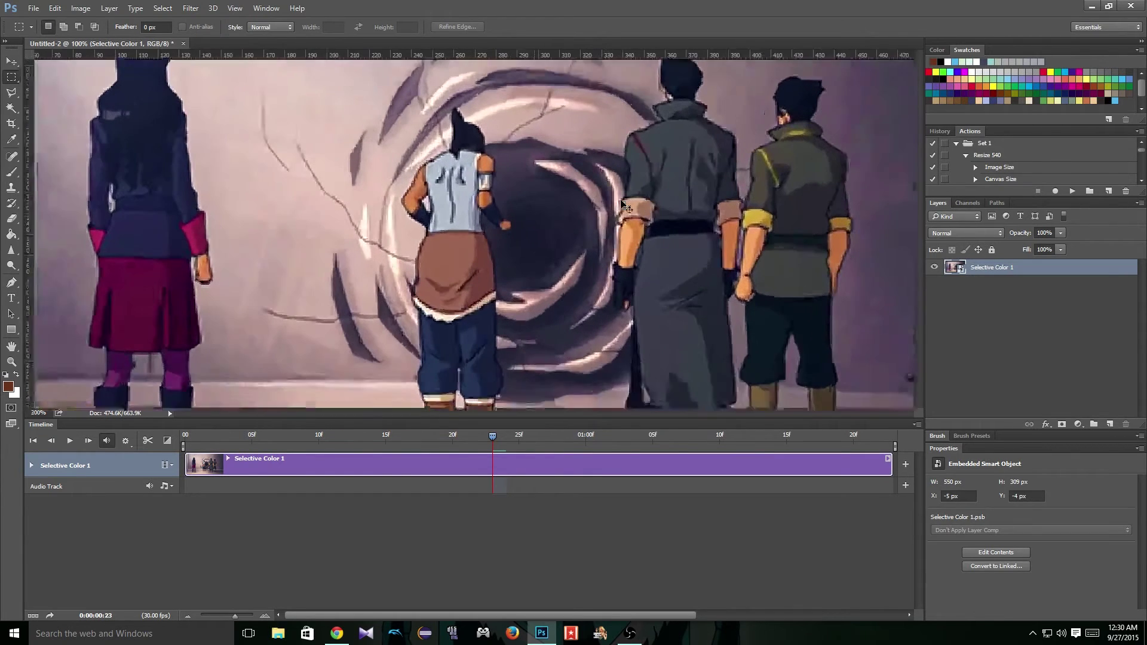
scroll(678, 315, "right", 2)
scroll(678, 315, "right", 5)
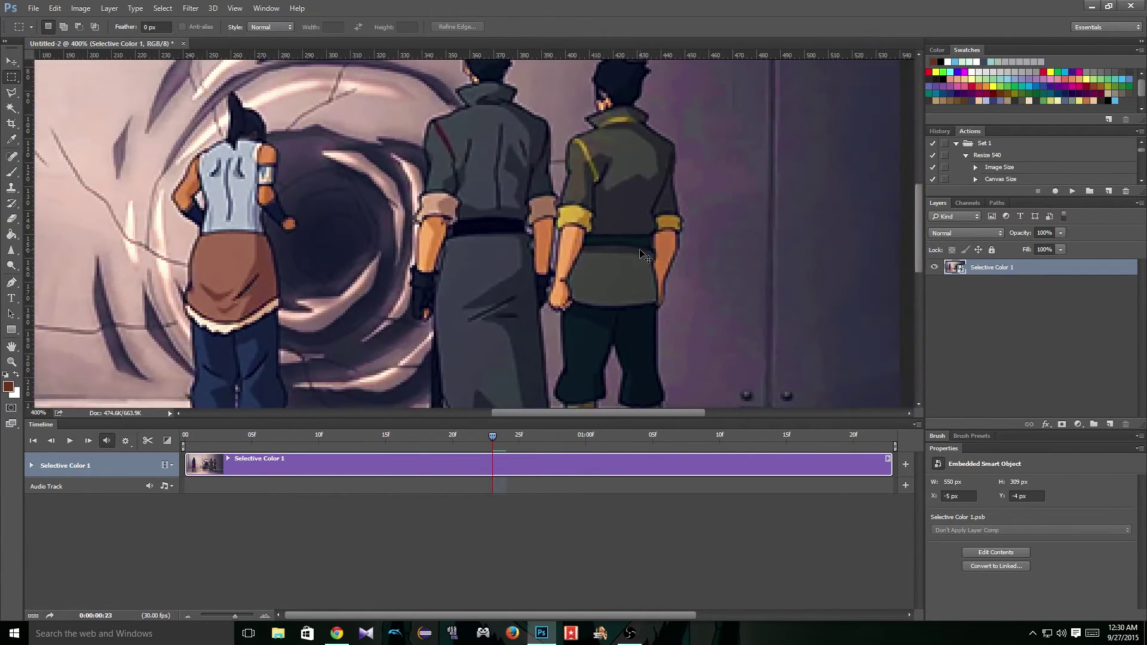
scroll(688, 203, "up", 6)
key("l")
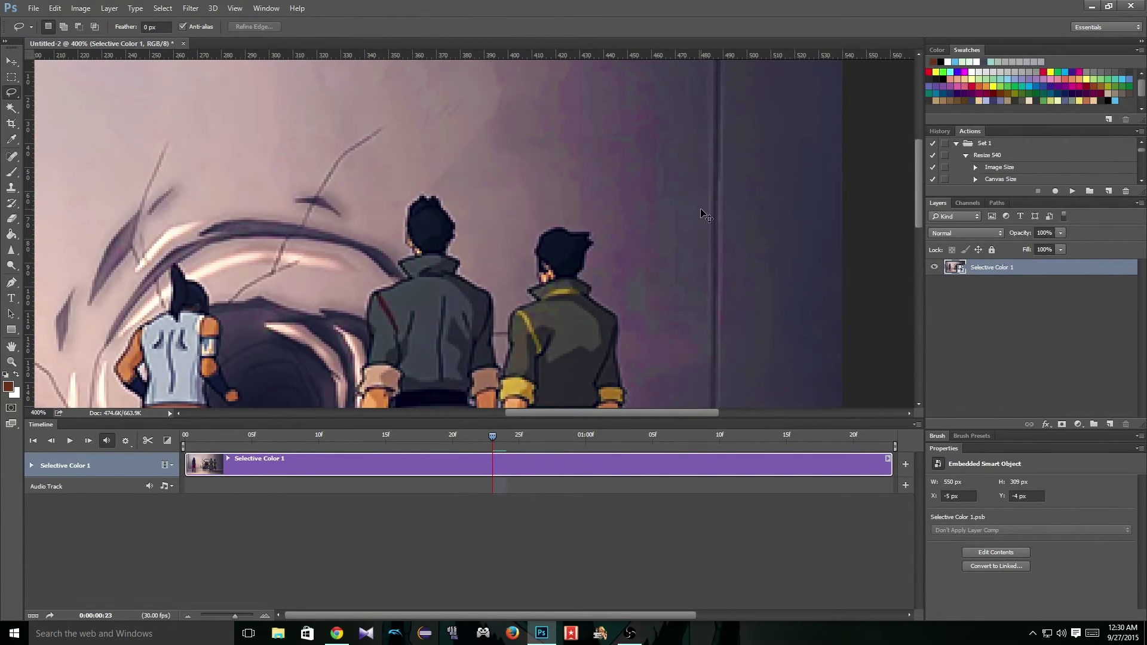
key("ctrl+minus")
key("ctrl+minus")
key("ctrl+minus")
Step: Preview a Surface Blur at Radius 32 with Threshold raised to 17
left_click(193, 11)
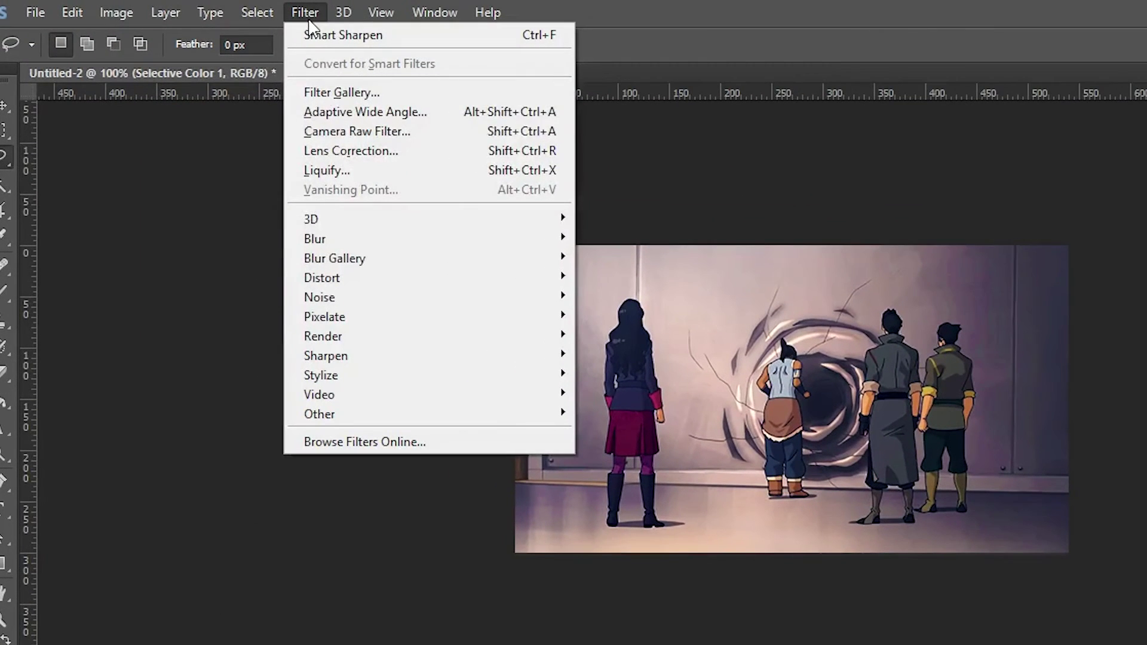
mouse_move(329, 203)
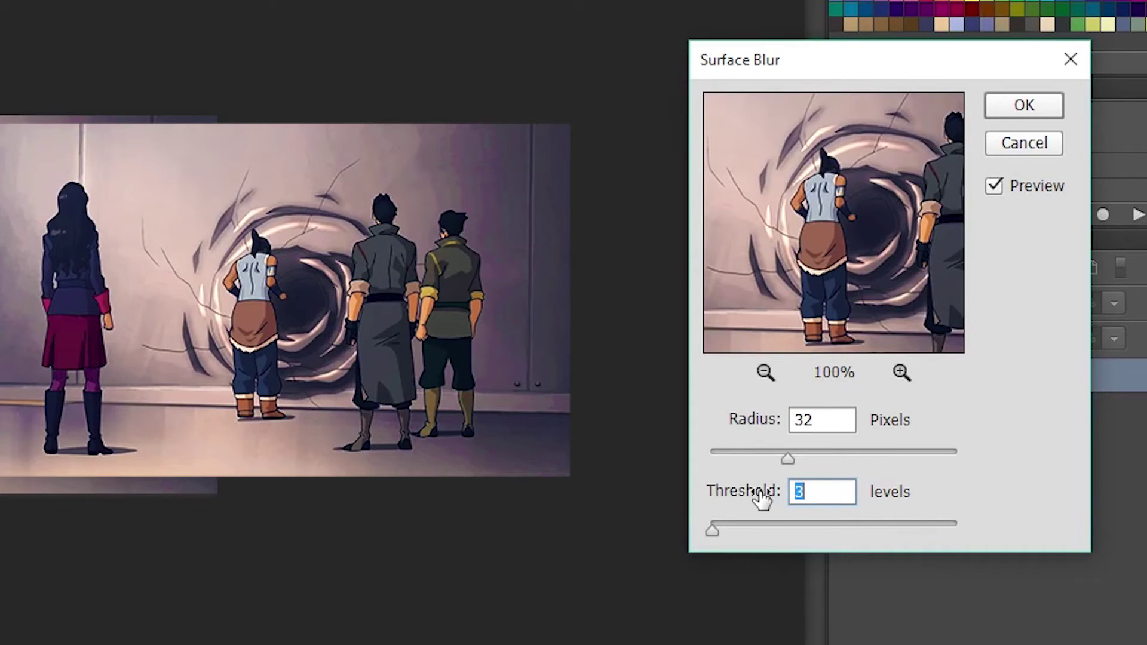
mouse_move(762, 499)
left_mouse_down()
mouse_move(791, 491)
mouse_move(758, 501)
left_mouse_up()
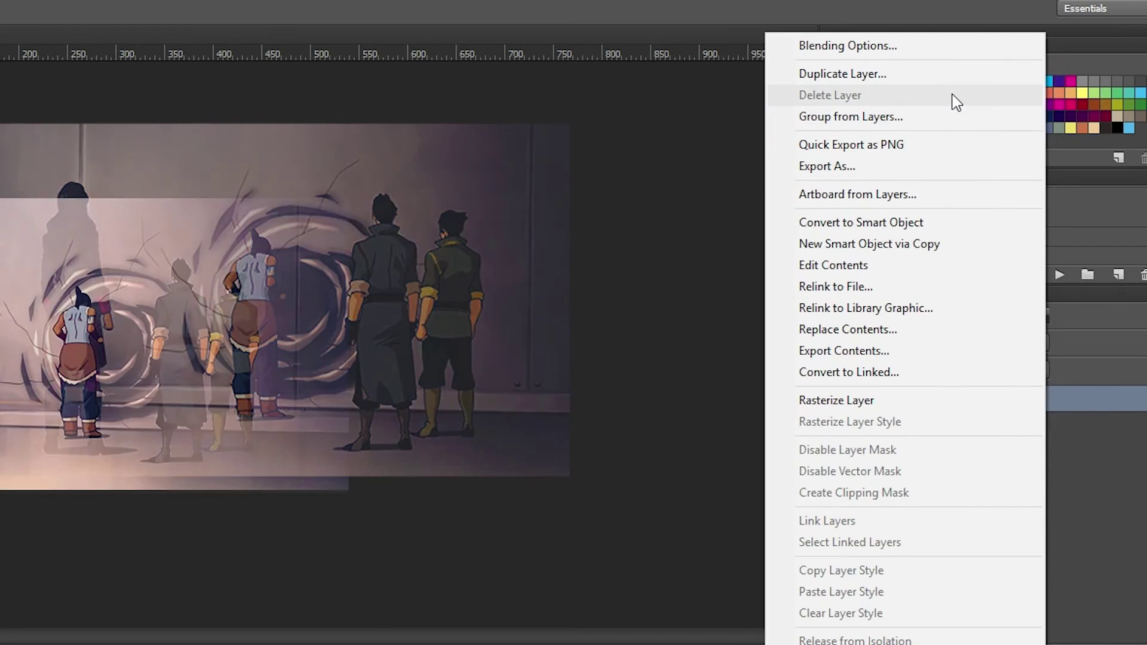
Step: Duplicate Selective Color 1 and start a Surface Blur on the copy at Radius 9
left_click(955, 71)
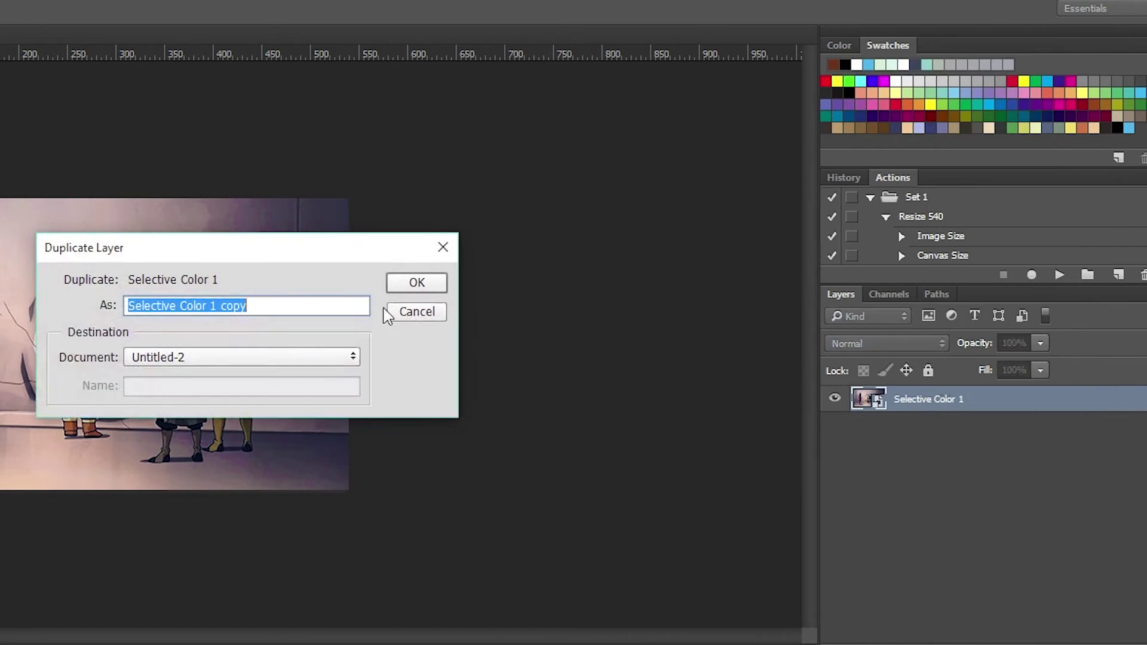
left_click(396, 286)
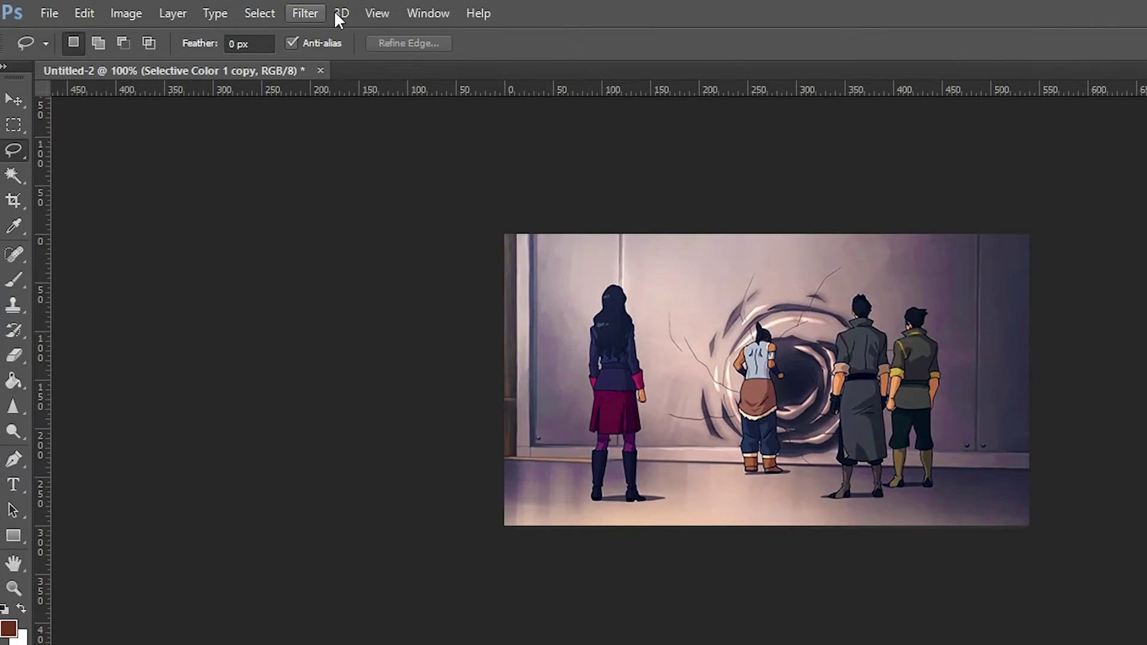
left_click(307, 13)
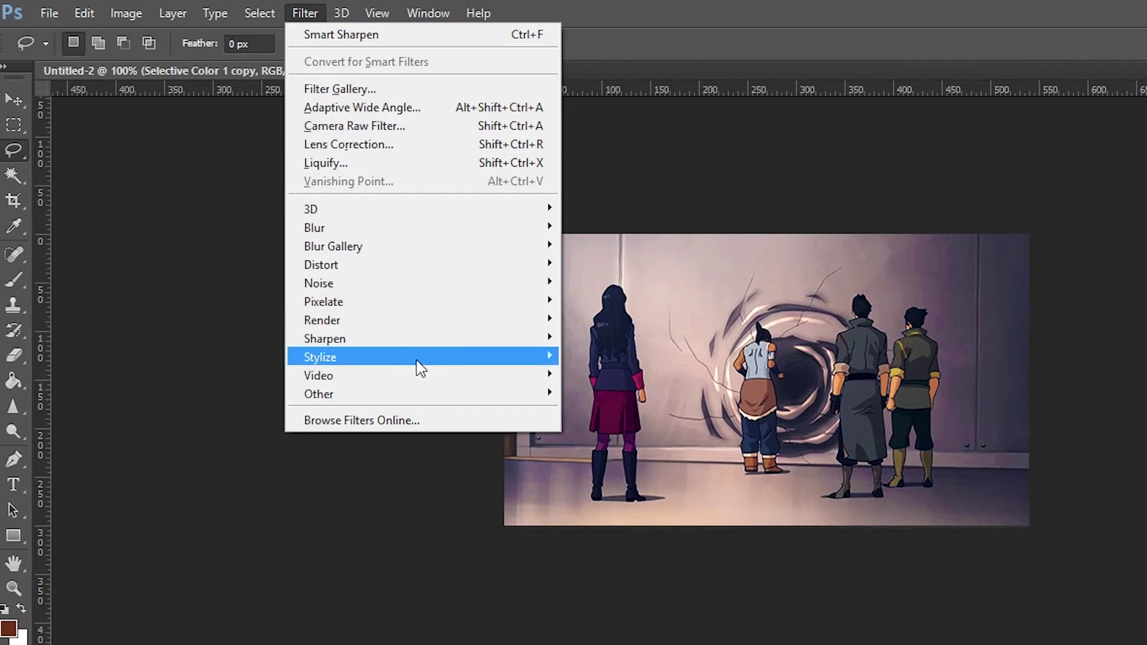
mouse_move(394, 228)
left_click(273, 408)
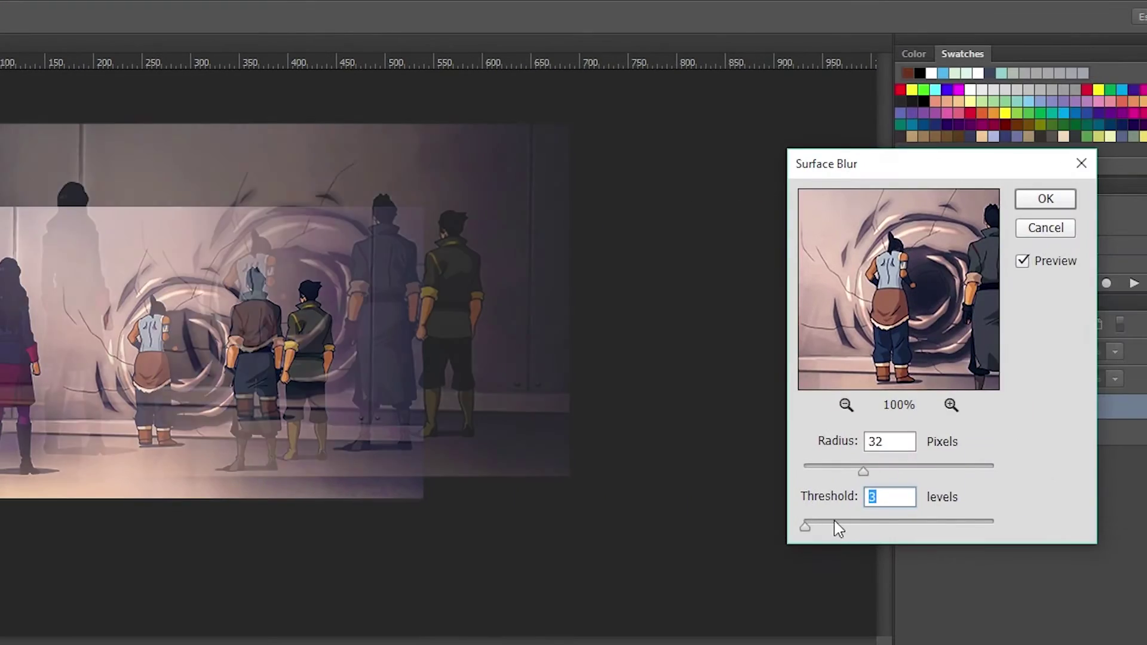
left_click_drag(834, 525, 810, 534)
left_click(819, 468)
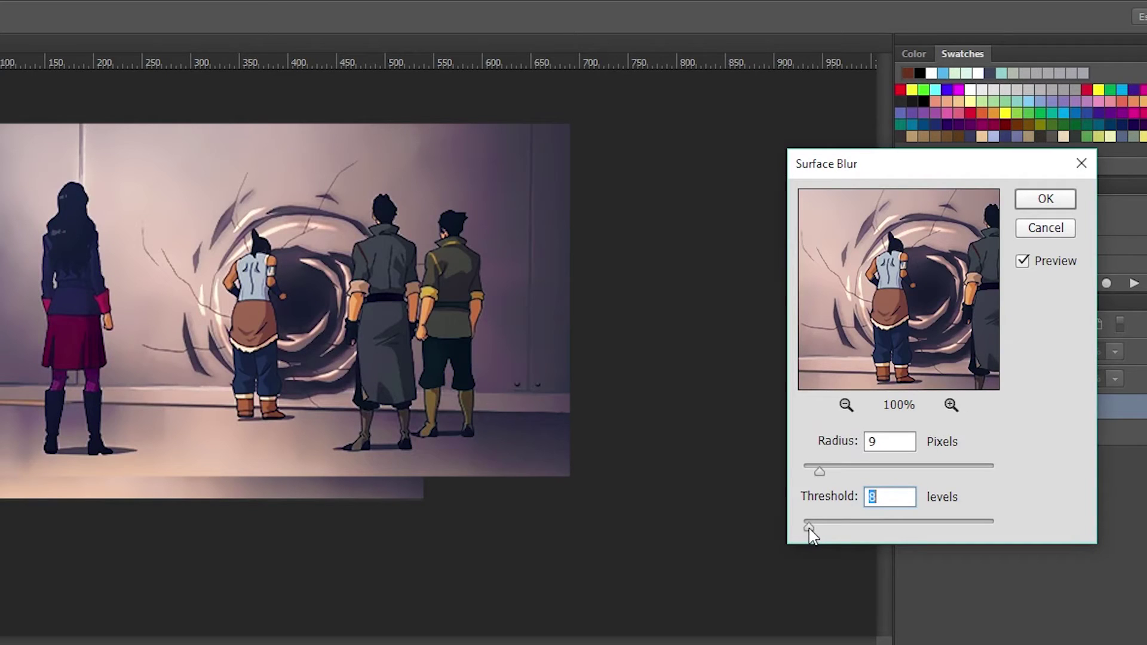
Step: Compare the blur preview, settle on Radius 9 and Threshold 7, and apply it
left_click(1036, 264)
left_click_drag(821, 471, 820, 476)
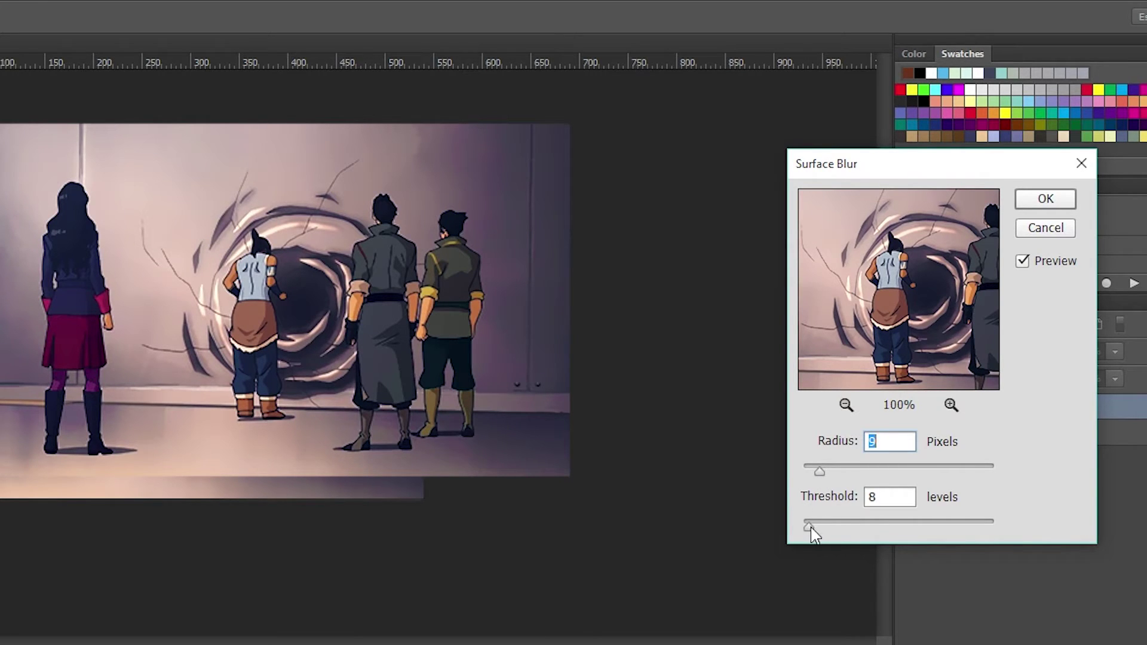
mouse_move(811, 527)
left_mouse_down()
mouse_move(898, 538)
mouse_move(820, 532)
left_mouse_up()
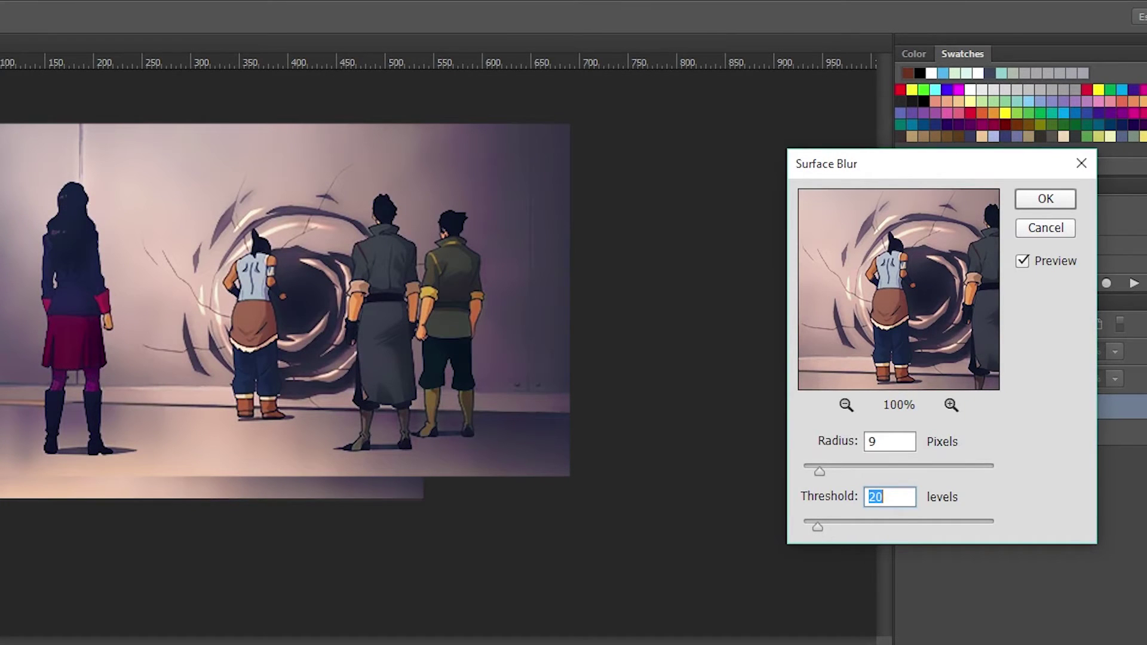
left_click_drag(818, 529, 809, 525)
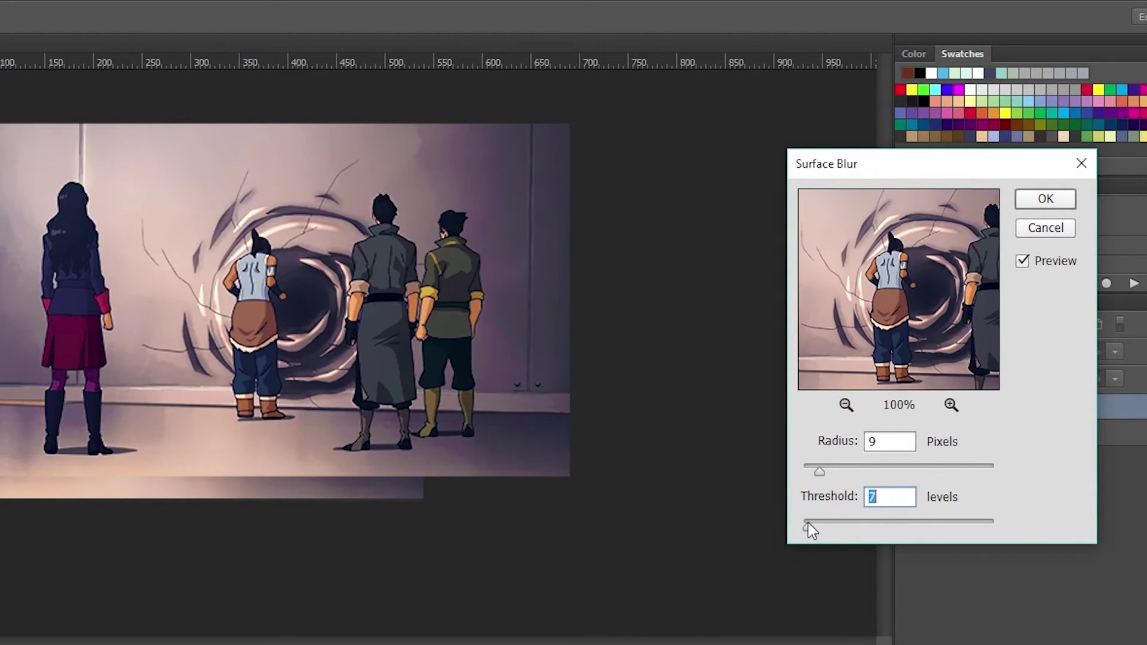
left_click(1064, 205)
Step: Apply Smart Sharpen to the copy layer with Amount 31%
left_click(105, 4)
mouse_move(237, 334)
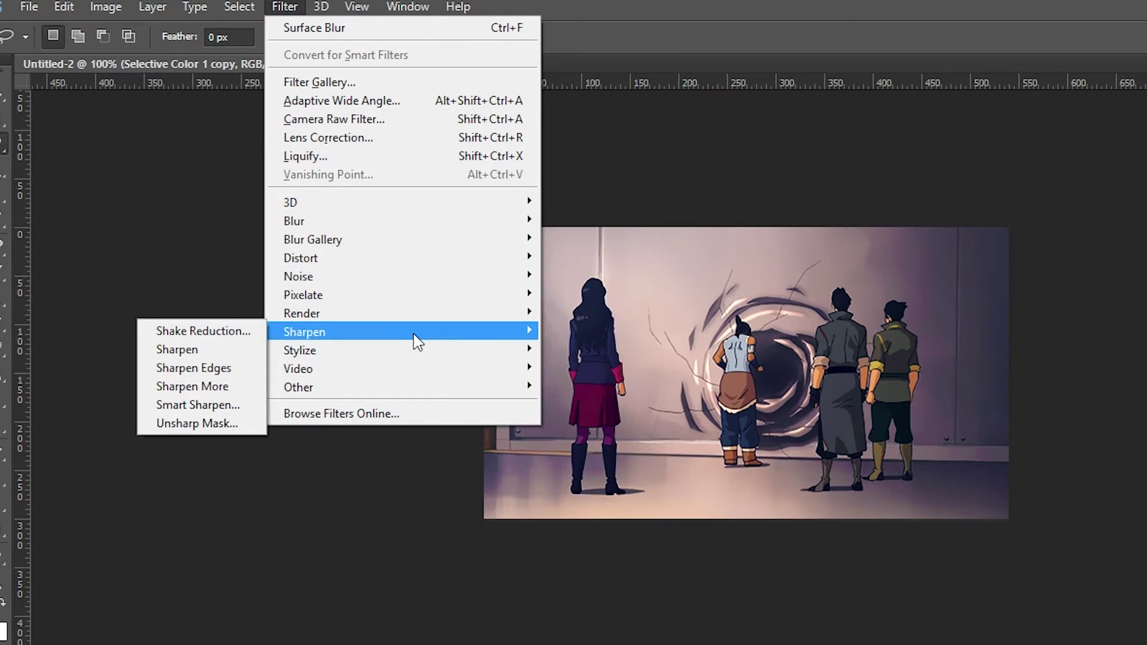
left_click(236, 406)
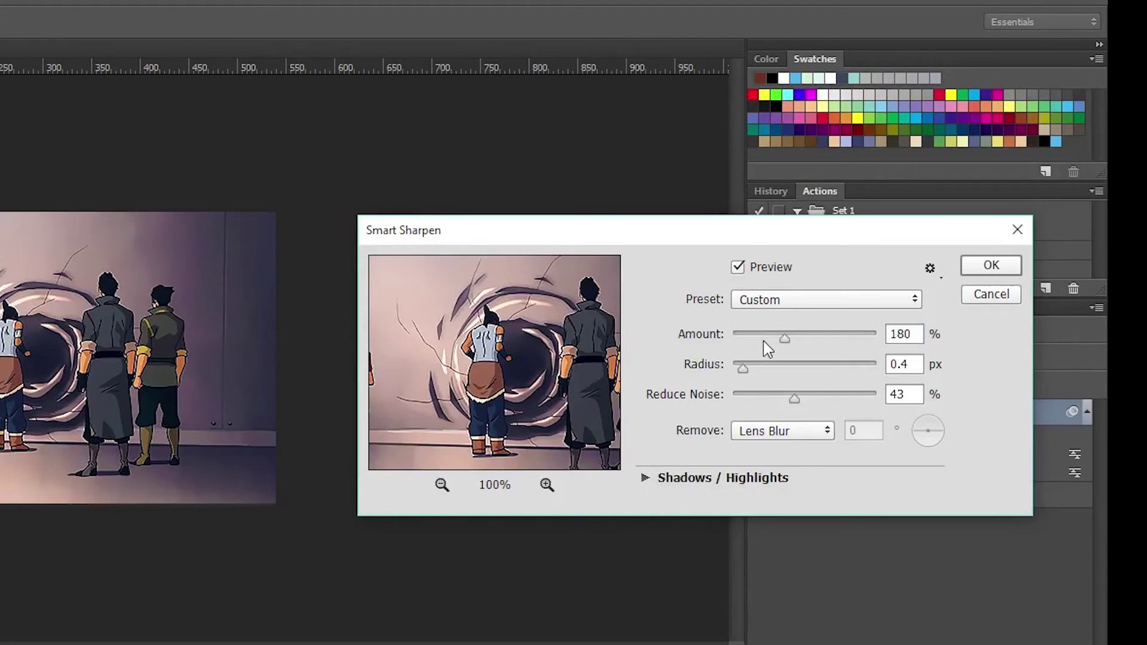
left_click_drag(767, 347, 744, 345)
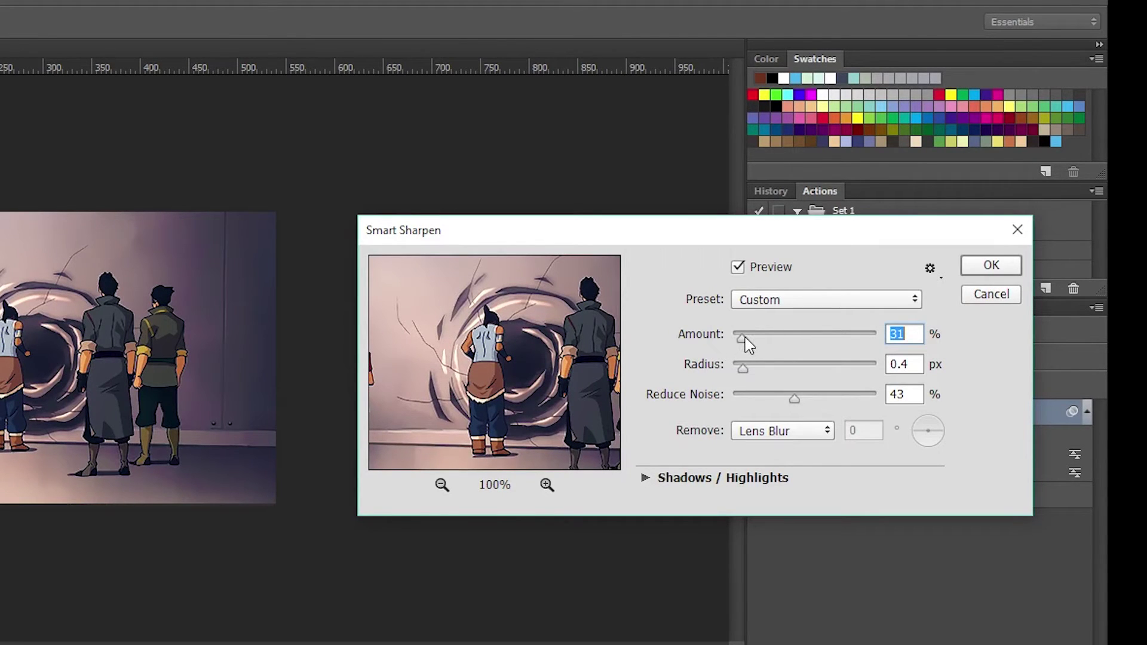
left_click(1018, 271)
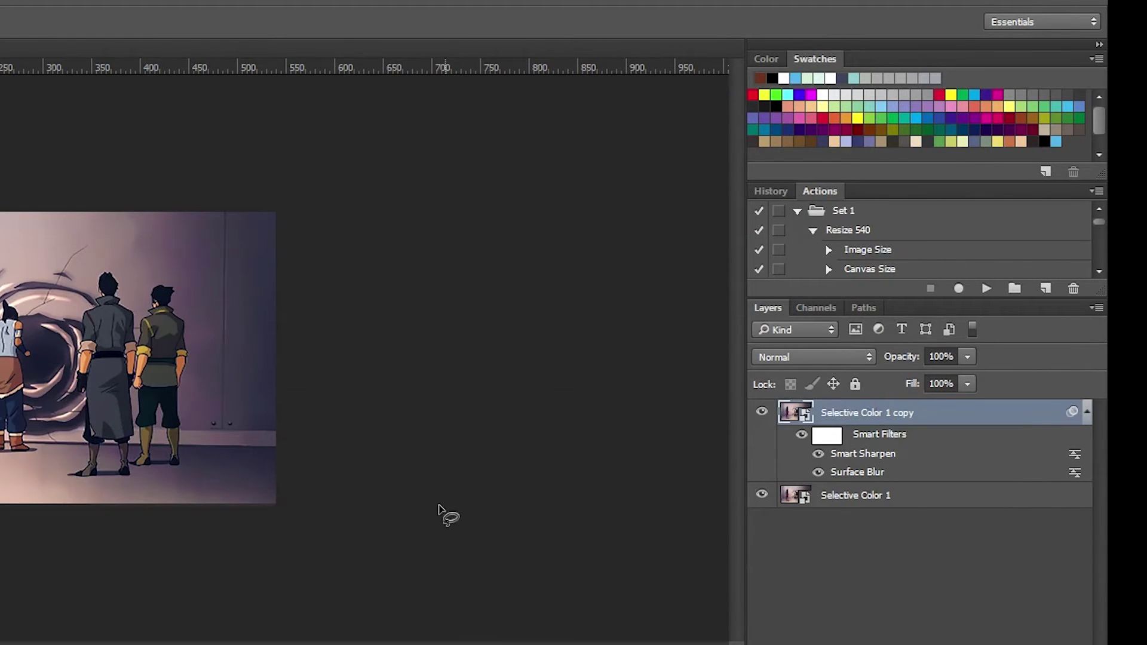
Step: Reopen the Surface Blur smart filter and adjust its radius
double_click(891, 473)
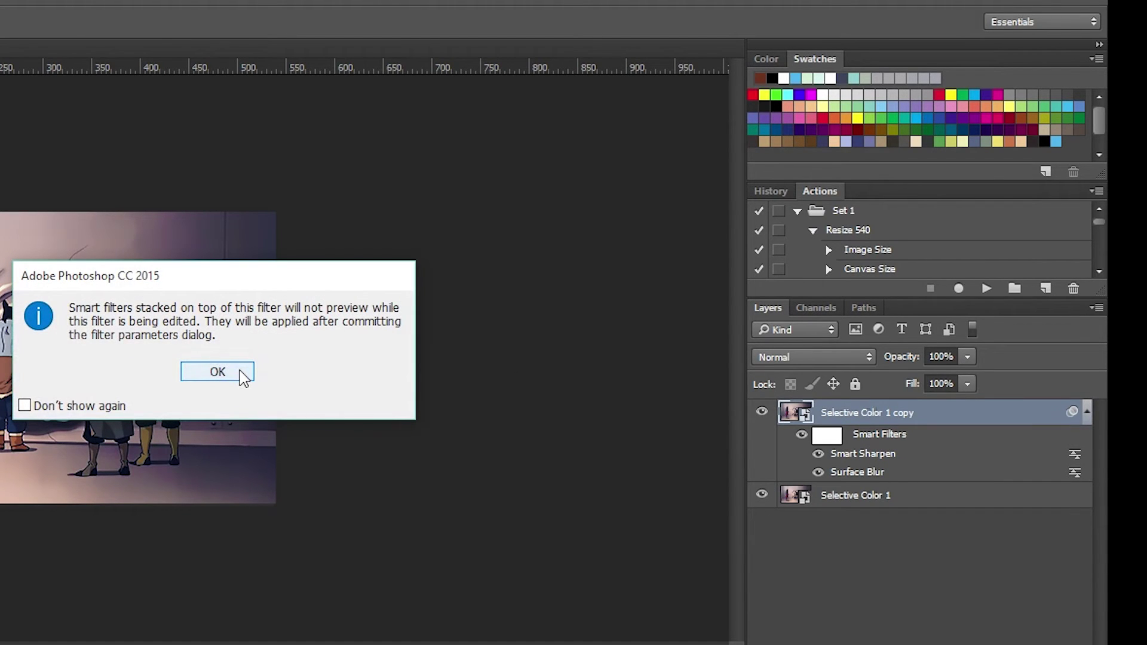
left_click(244, 377)
left_click_drag(691, 174, 449, 196)
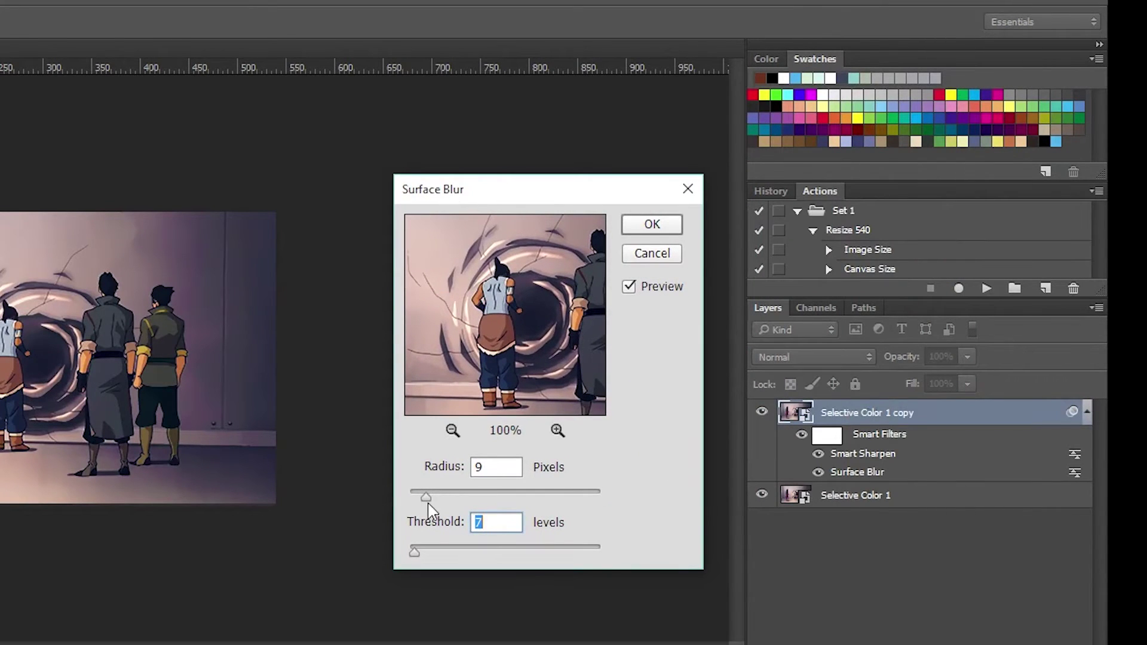
left_click(447, 501)
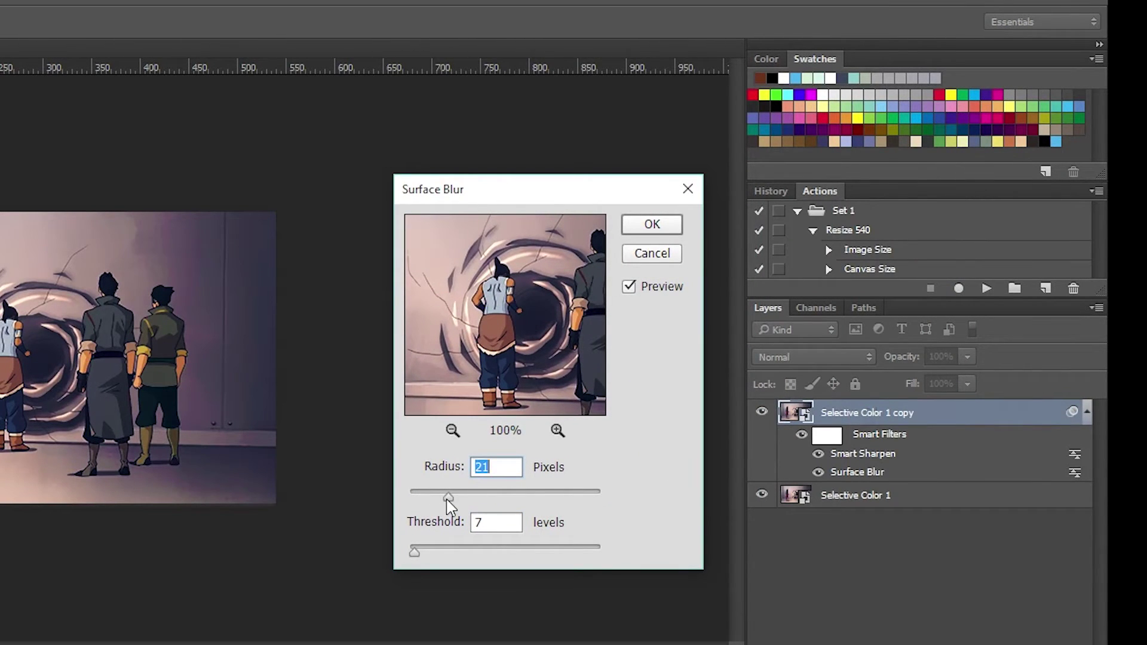
key("shift+Down")
left_click(652, 228)
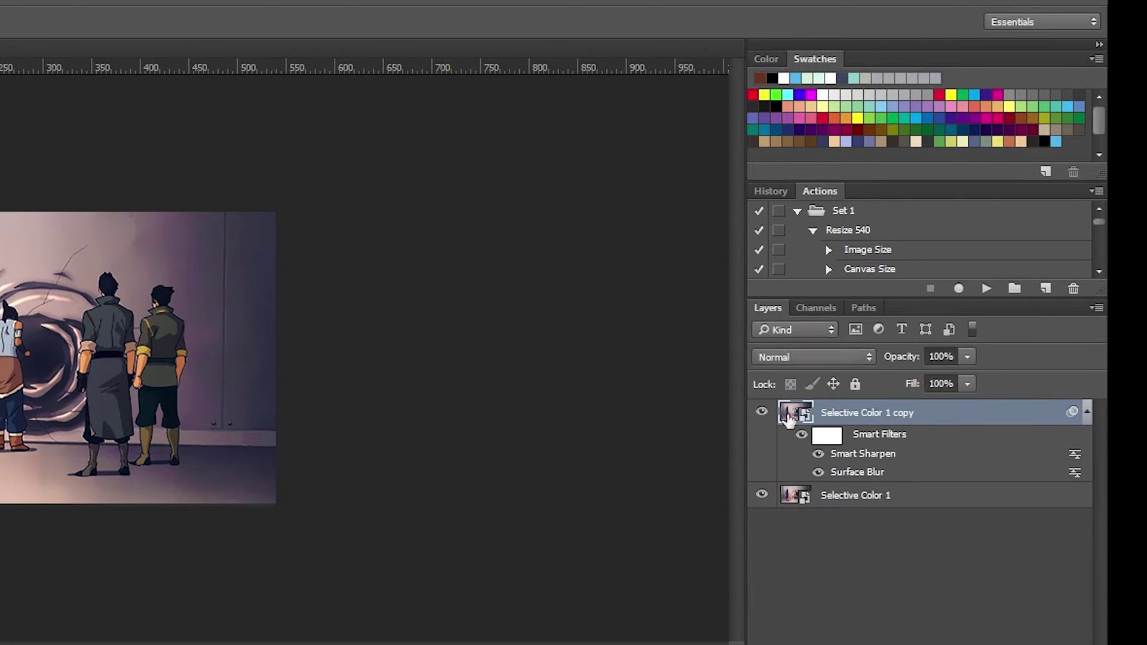
Step: Reorder the copy's smart filters, swapping Surface Blur and Smart Sharpen
mouse_move(879, 476)
left_mouse_down()
mouse_move(887, 443)
mouse_move(861, 478)
left_mouse_up()
scroll(45, 406, "up", 3)
mouse_move(872, 472)
left_mouse_down()
mouse_move(874, 439)
mouse_move(886, 478)
left_mouse_up()
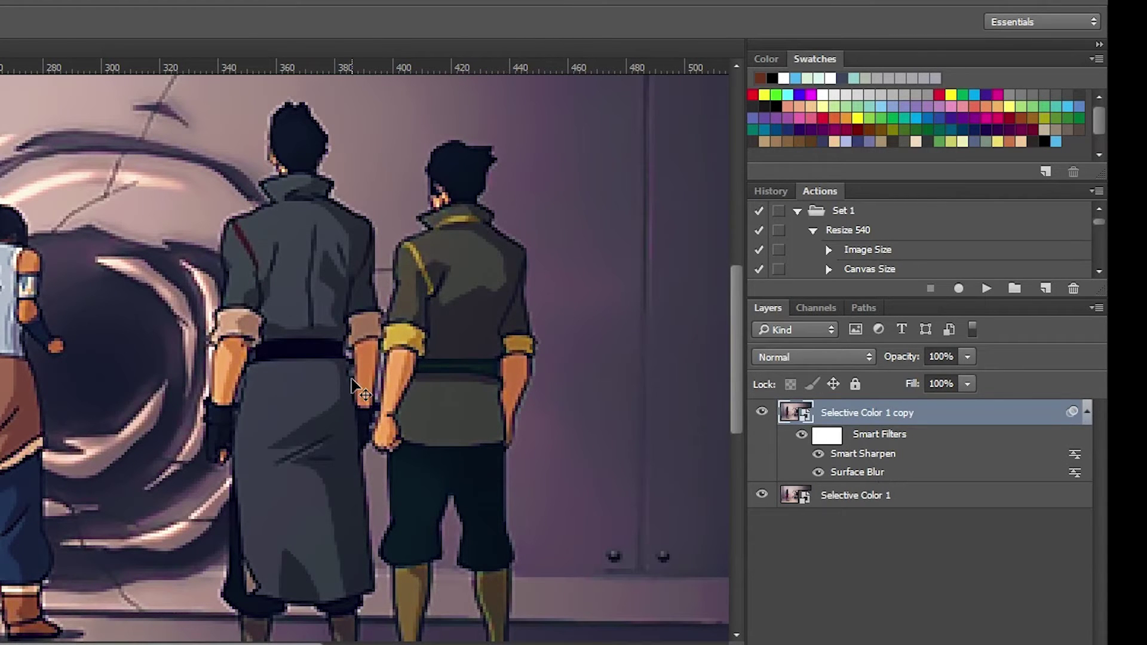
scroll(353, 380, "down", 1)
scroll(353, 382, "down", 3)
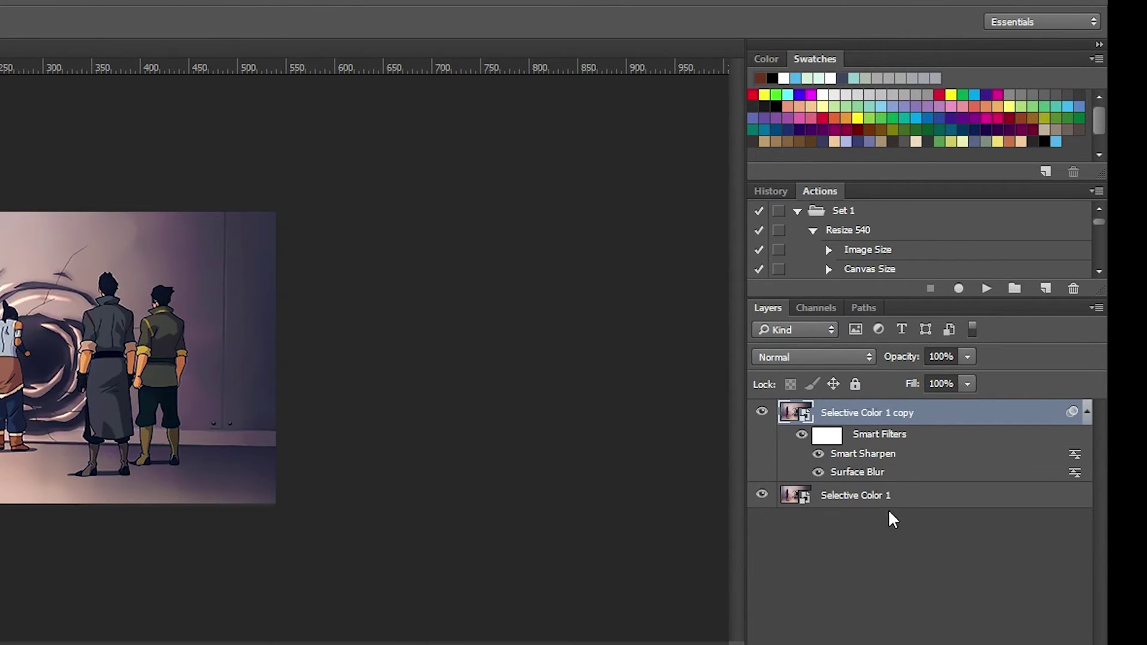
Step: Merge Selective Color 1 and its copy into one smart object, trying then undoing Hue/Saturation
left_click(932, 506, "shift")
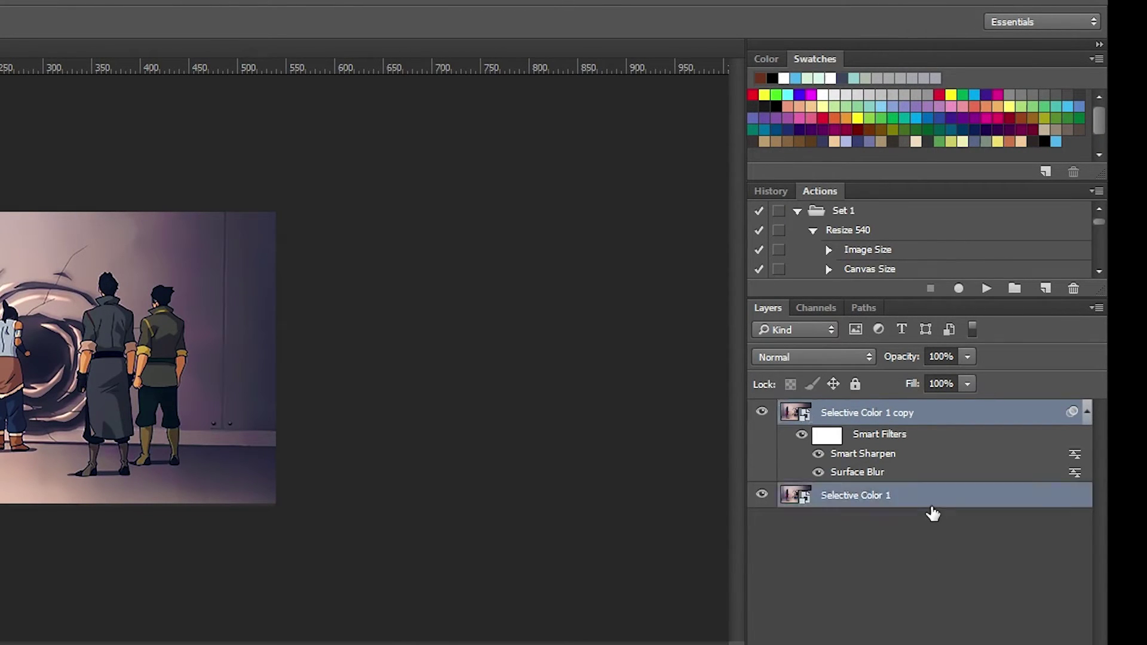
right_click(931, 507)
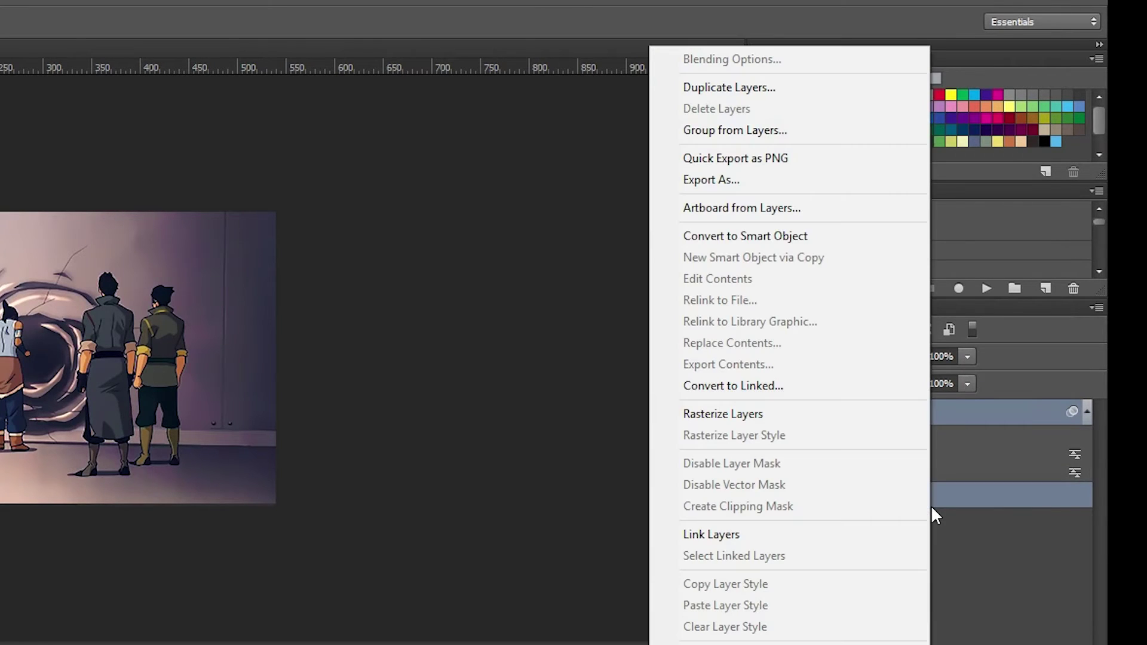
left_click(859, 241)
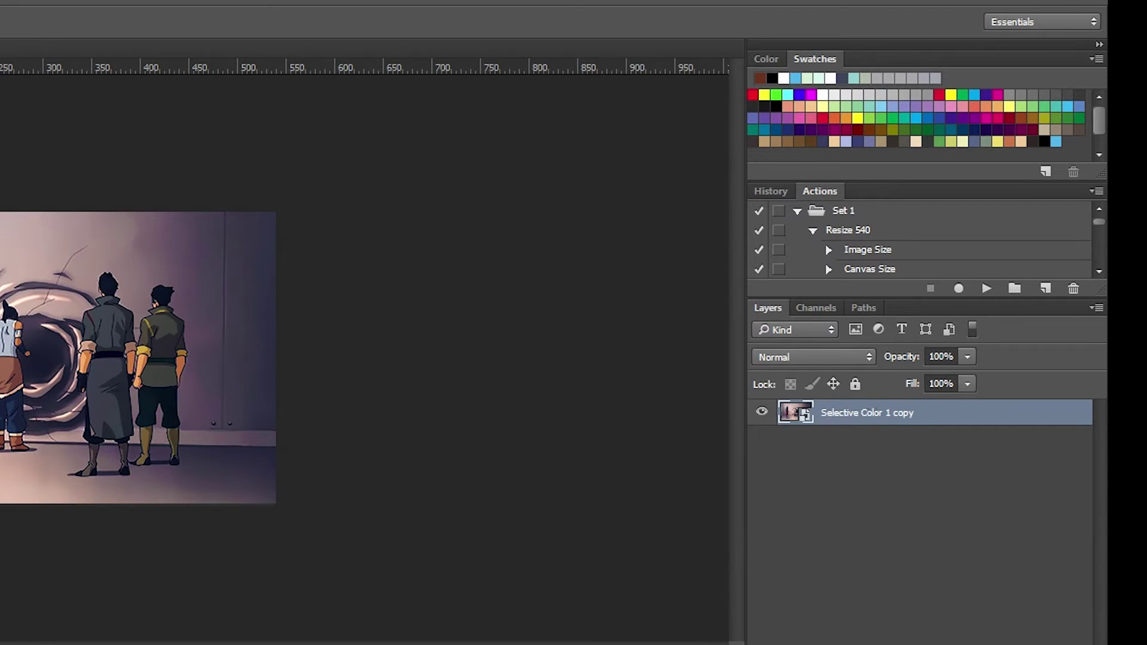
key("ctrl+u")
left_click(338, 245)
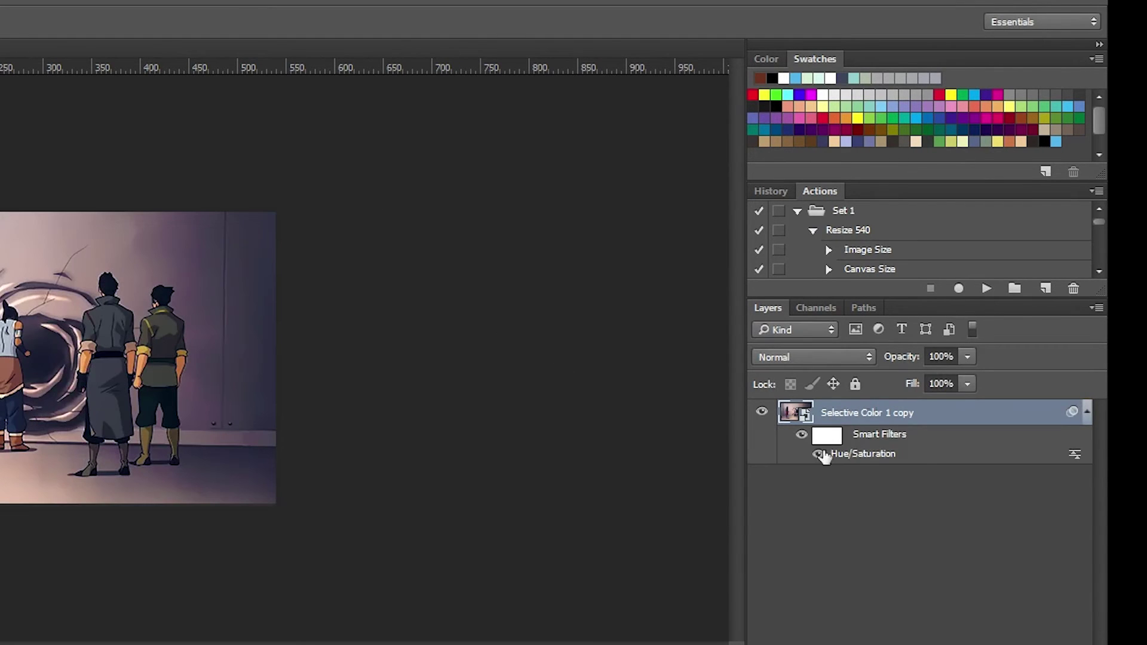
key("ctrl+z")
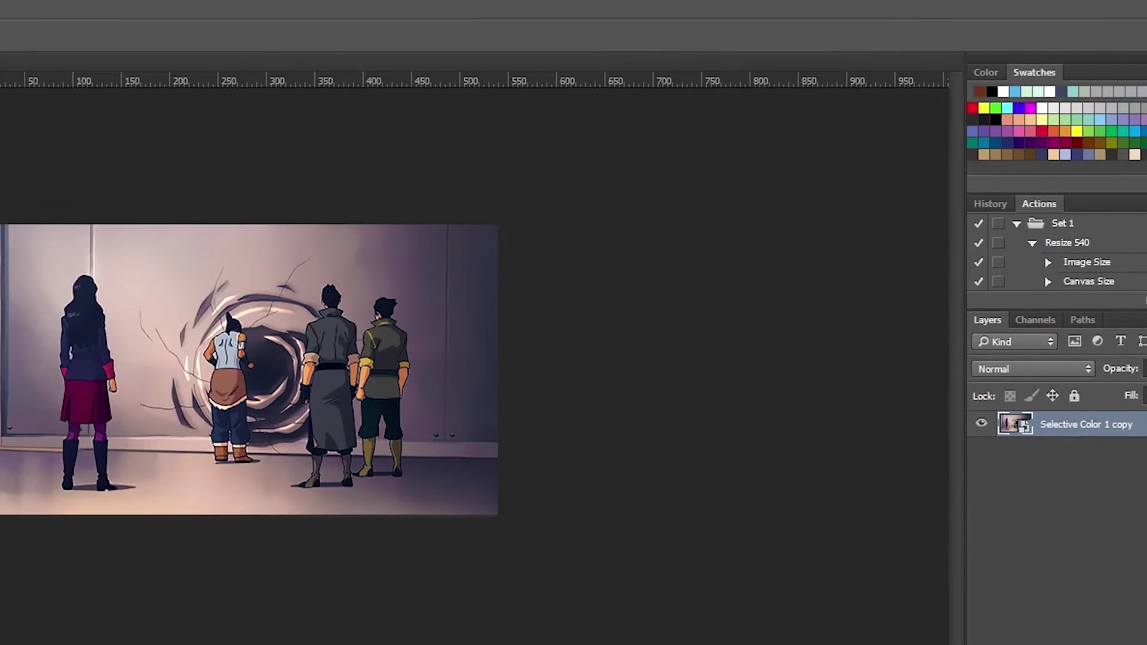
Step: Open Save for Web (Legacy) and set the GIF's Lossy value to 0
left_click(41, 13)
mouse_move(251, 293)
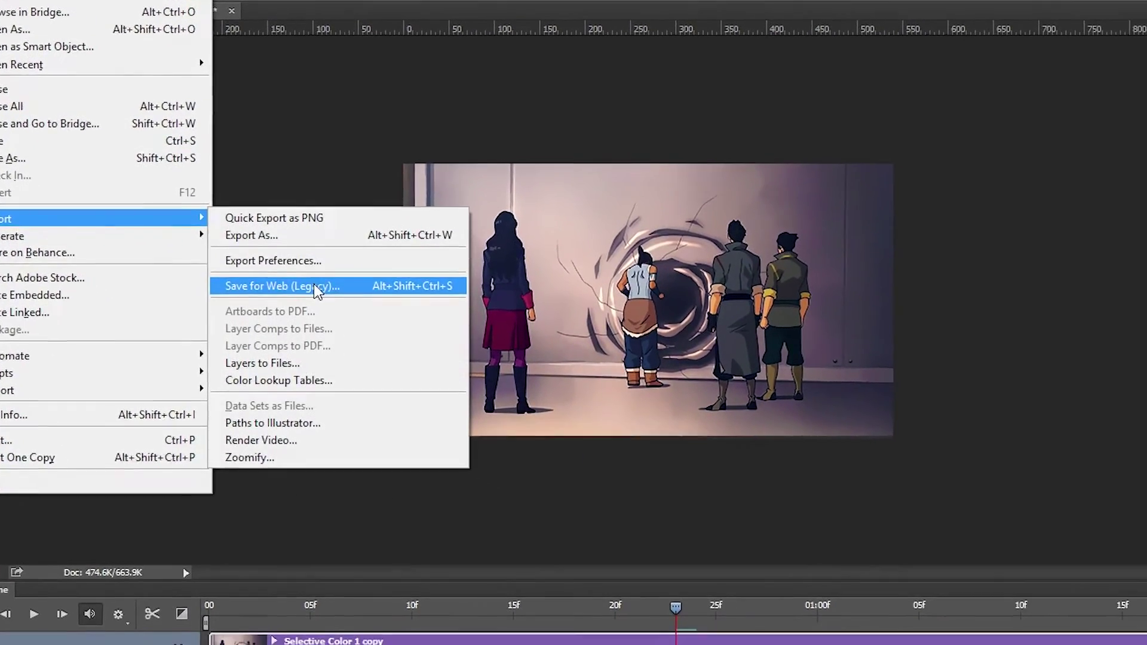
left_click(363, 308)
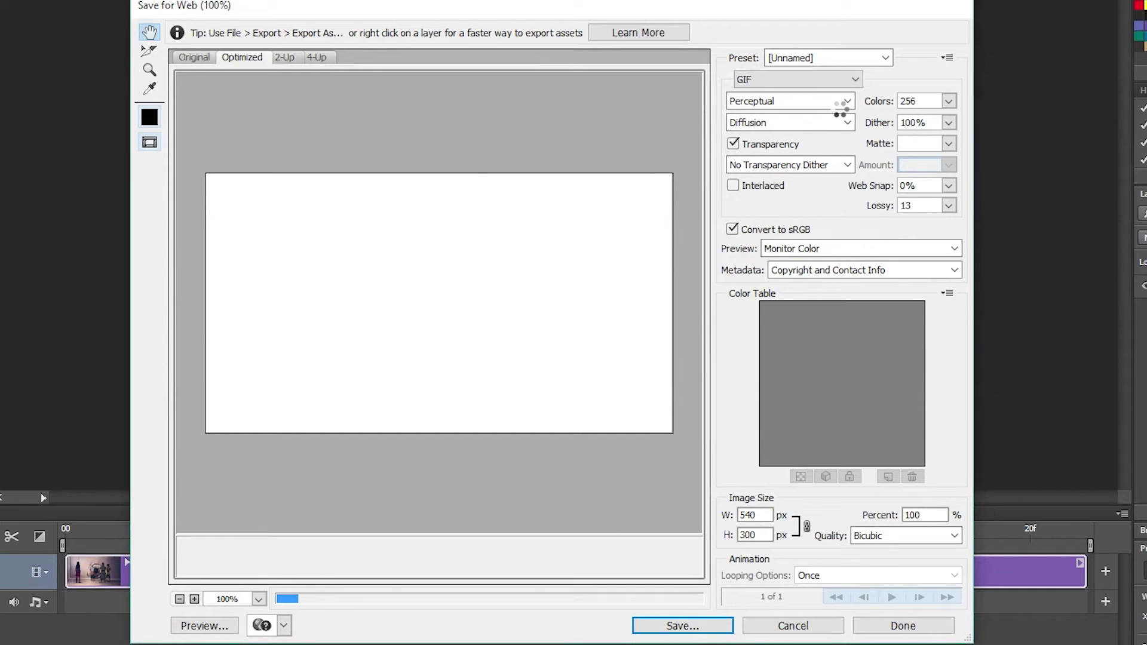
left_click_drag(948, 205, 780, 230)
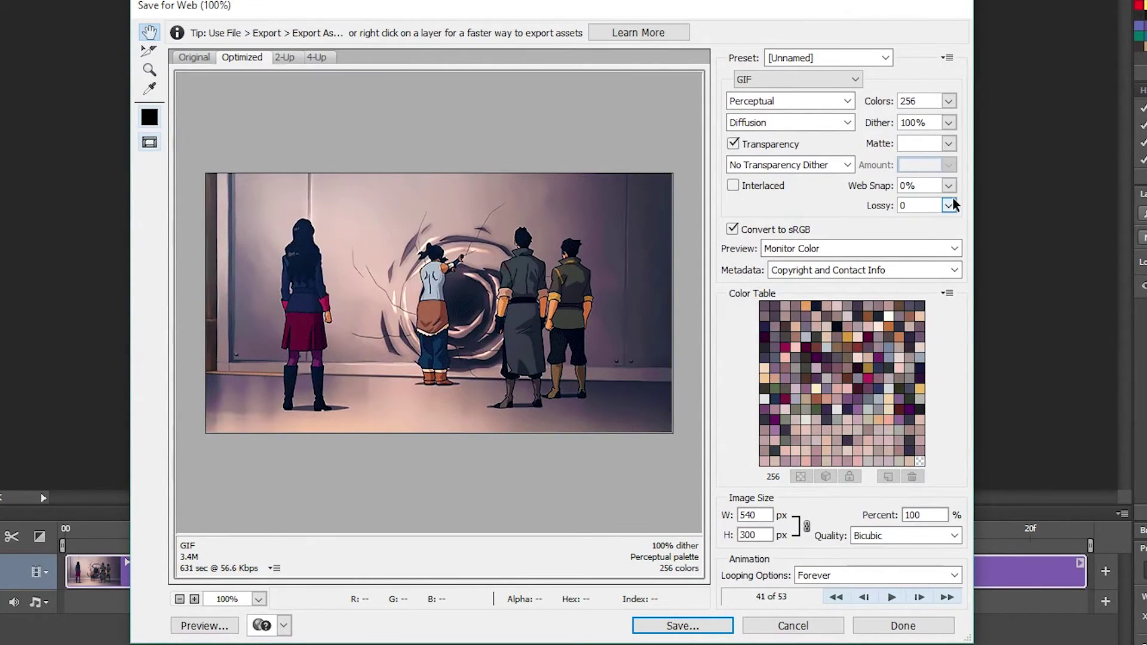
Step: Set the dither algorithm to Pattern, cutting the estimate to 1.642M
left_click(800, 121)
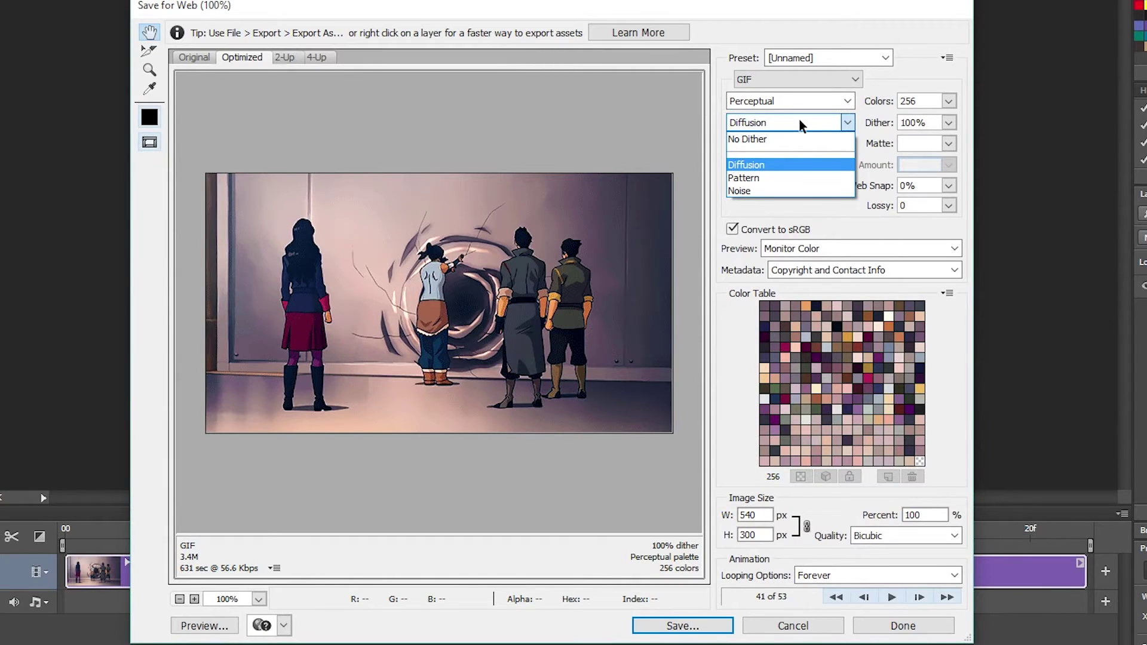
left_click(798, 119)
left_click(799, 118)
left_click(848, 120)
left_click(847, 120)
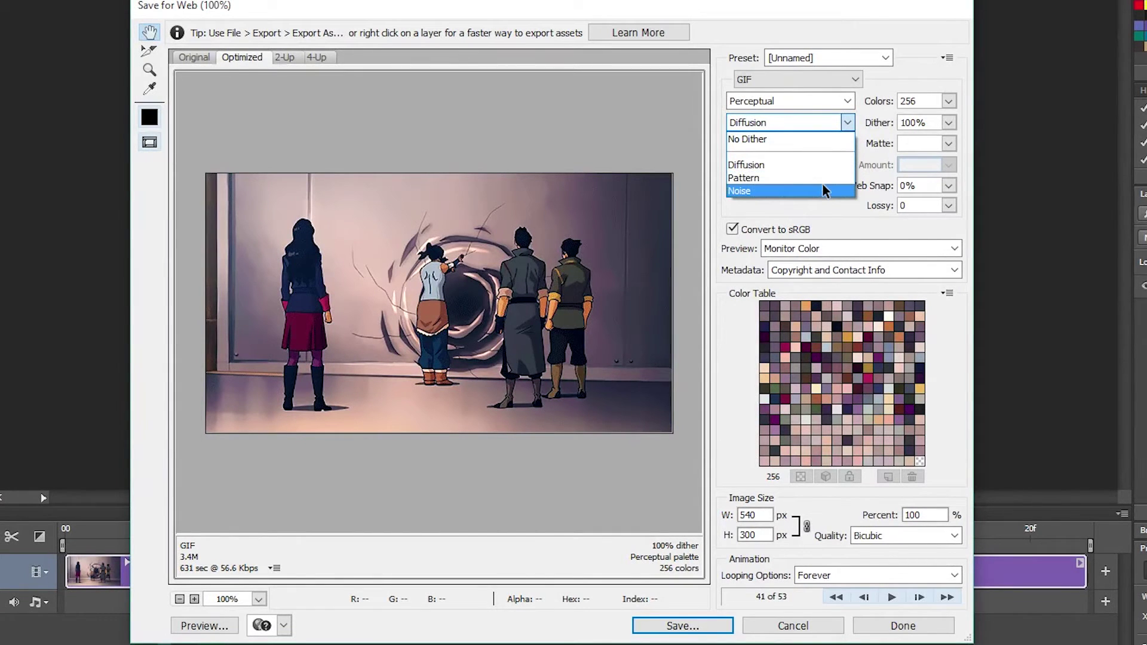
left_click(822, 177)
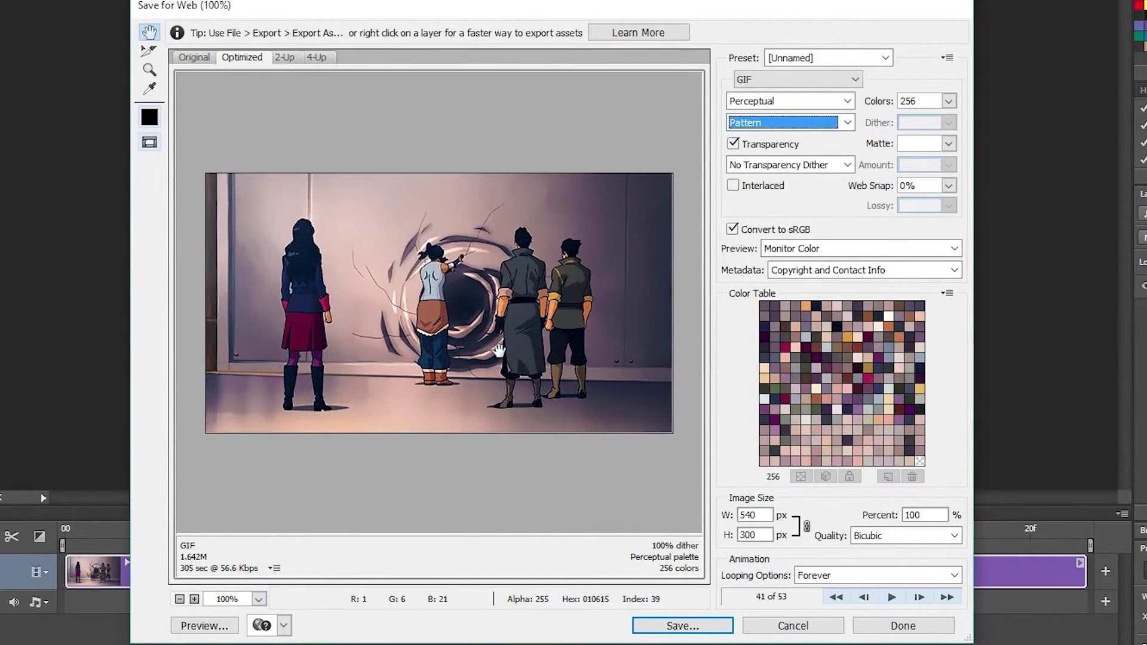
Step: Inspect the Pattern-dithered preview at 300% zoom, then return to 100%
left_click(194, 598)
left_click(194, 598)
left_click_drag(197, 382, 666, 395)
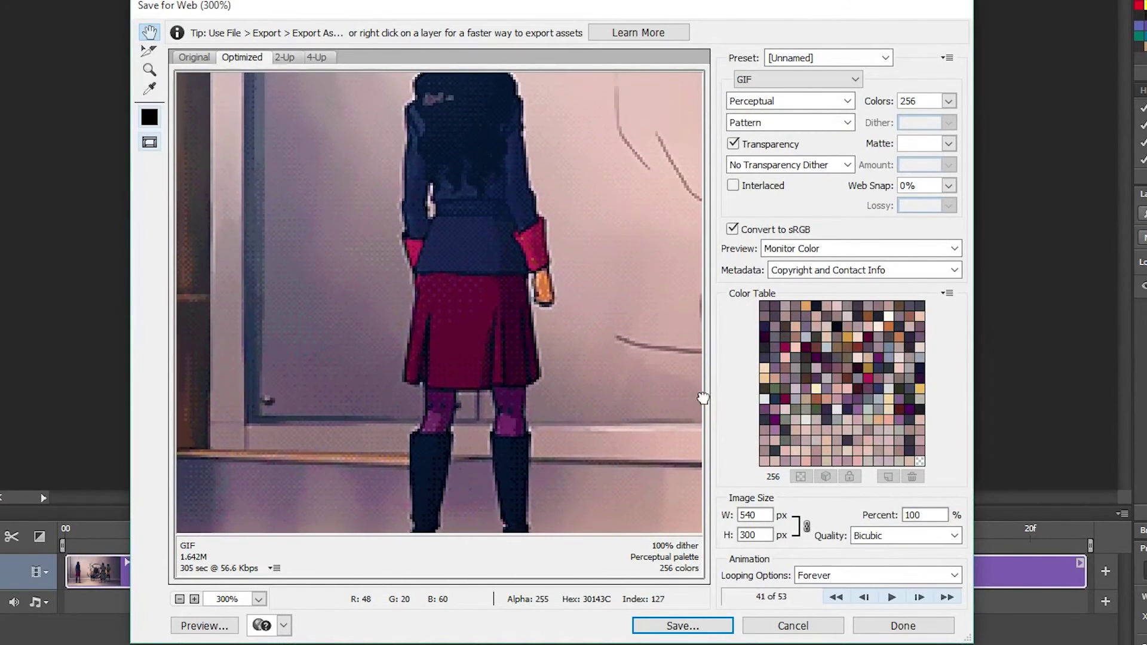
left_click_drag(706, 400, 757, 567)
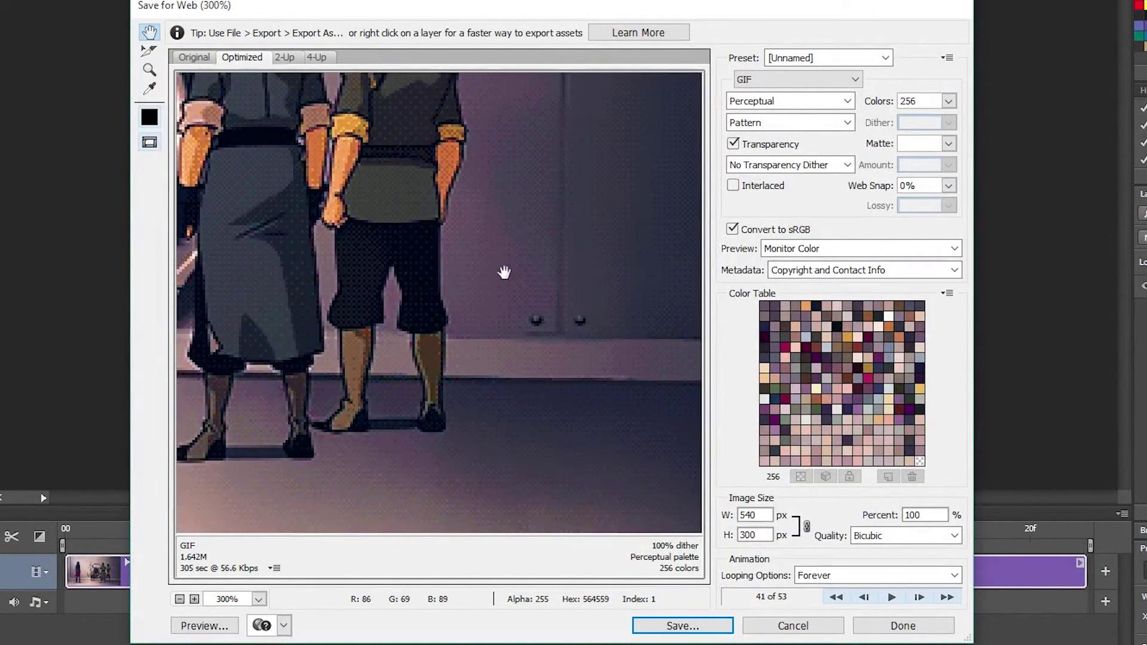
left_click(180, 599)
left_click(179, 599)
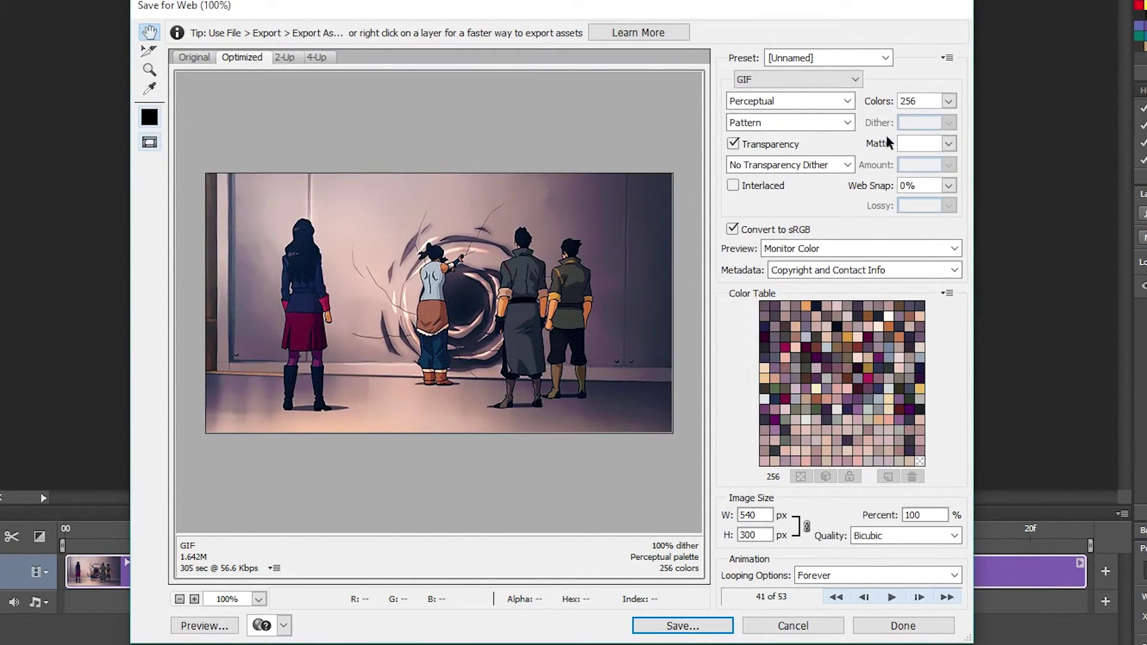
Step: Compare against Diffusion dithering, then switch back to Pattern
left_click(847, 123)
left_click(848, 124)
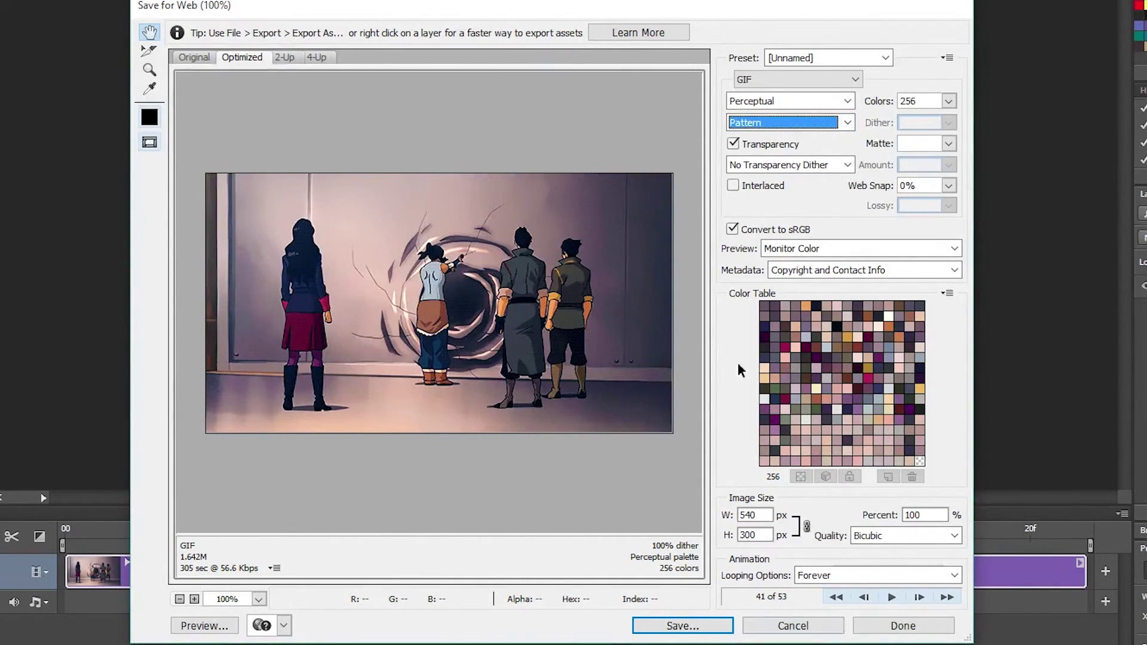
left_click(848, 122)
left_click(840, 159)
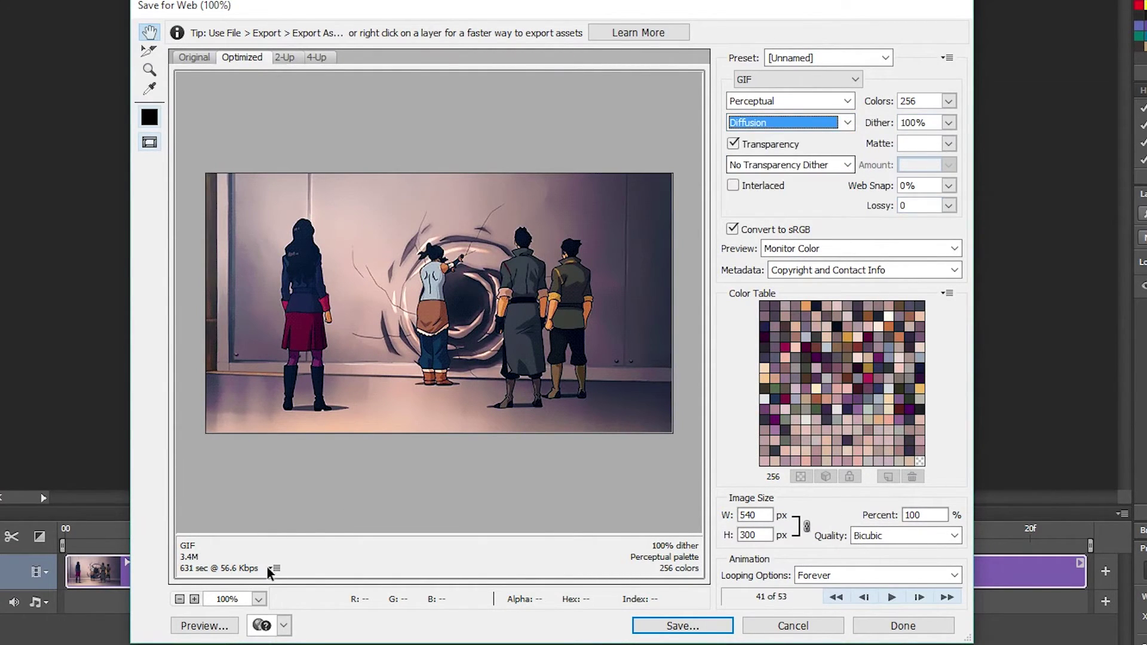
left_click(849, 125)
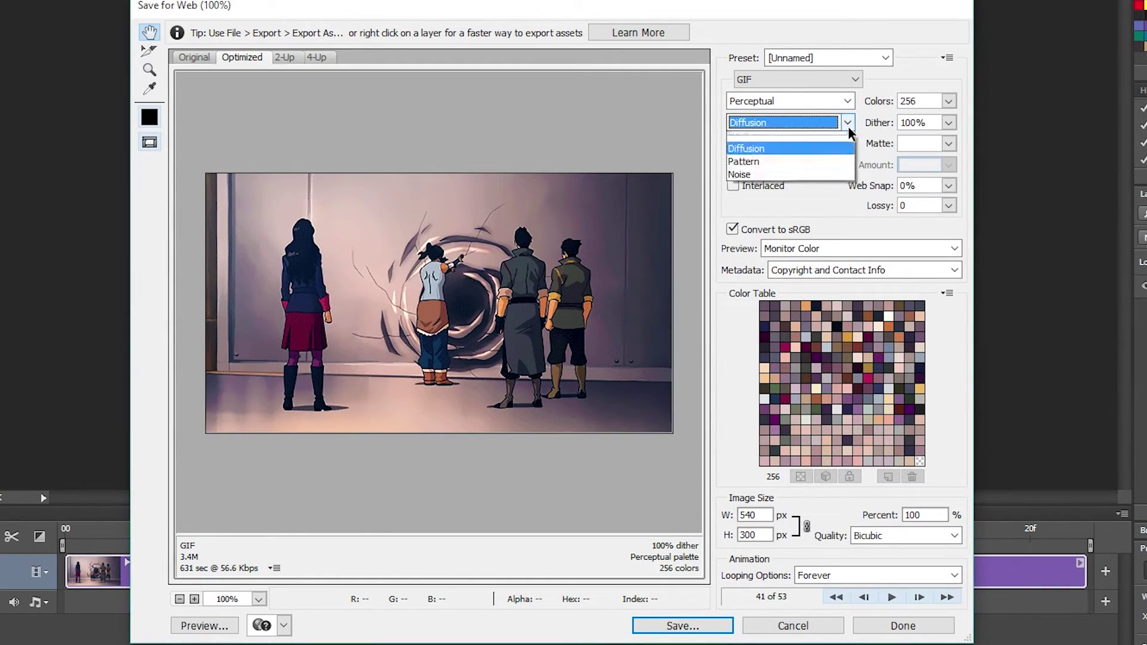
left_click(842, 170)
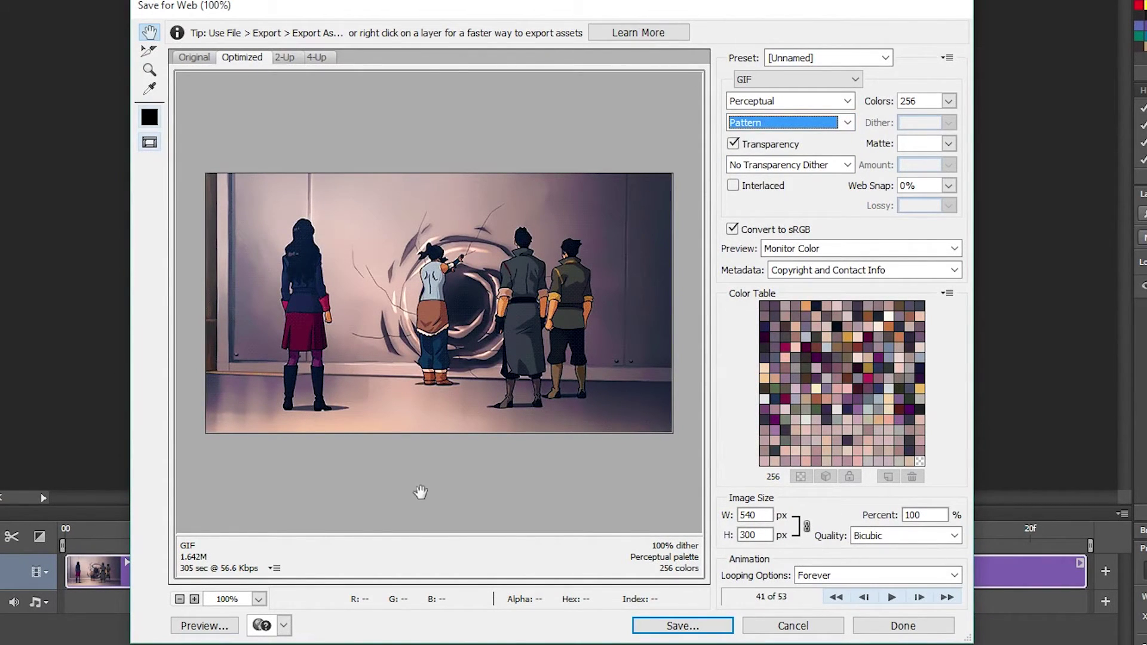
Step: Try reducing the palette to 128 and 64 colours, inspecting the skirt at 600%
left_click(950, 105)
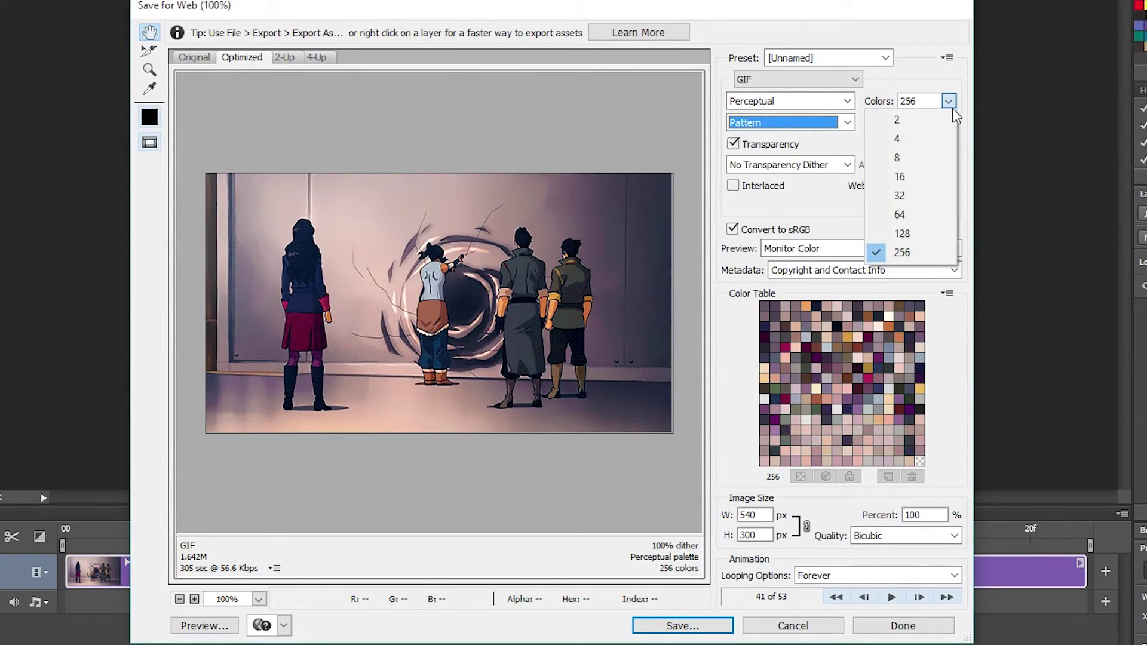
left_click(923, 249)
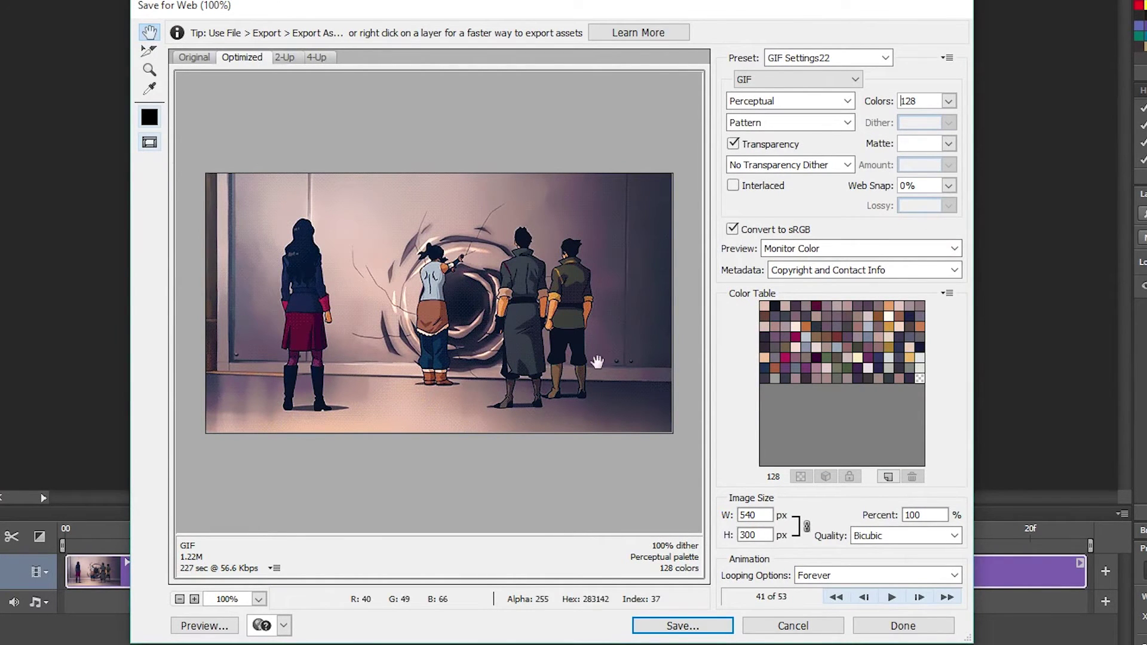
left_click(196, 599)
left_click(194, 599)
left_click(195, 600)
left_click(194, 599)
left_click(194, 600)
left_click_drag(192, 389, 687, 394)
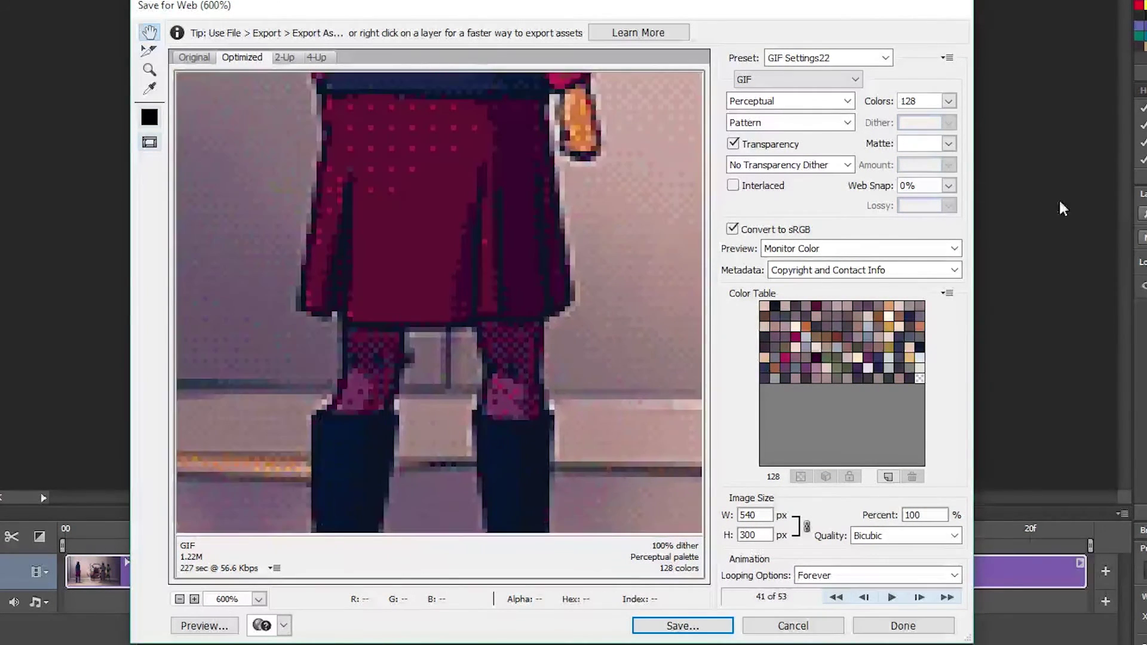
left_click_drag(406, 394, 706, 415)
left_click(949, 101)
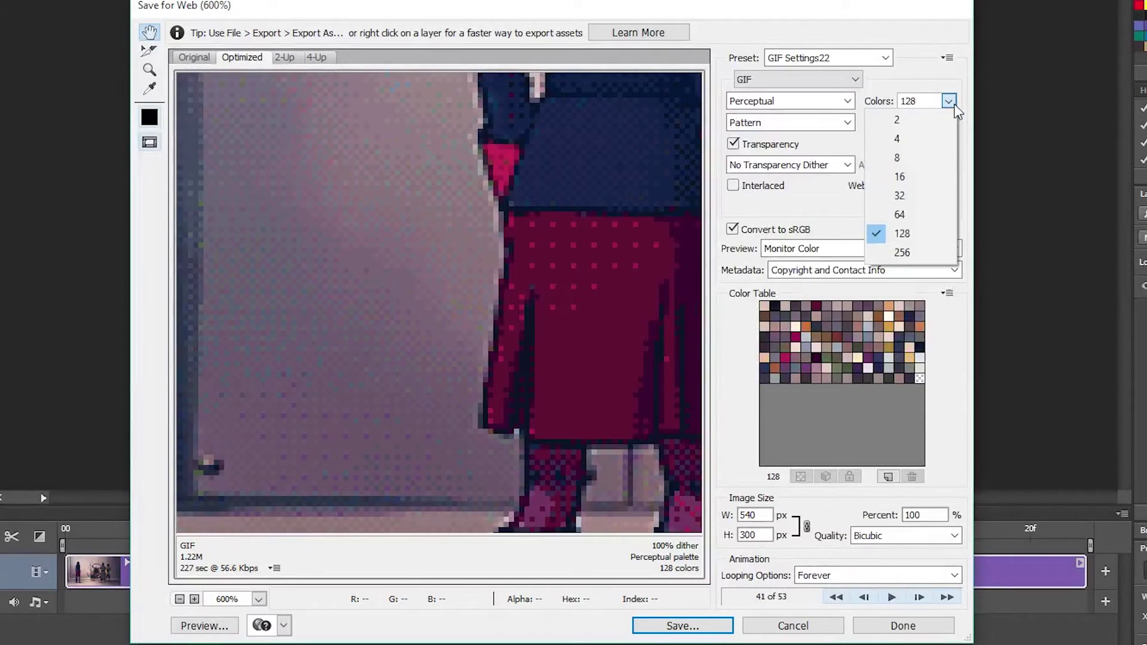
left_click(933, 217)
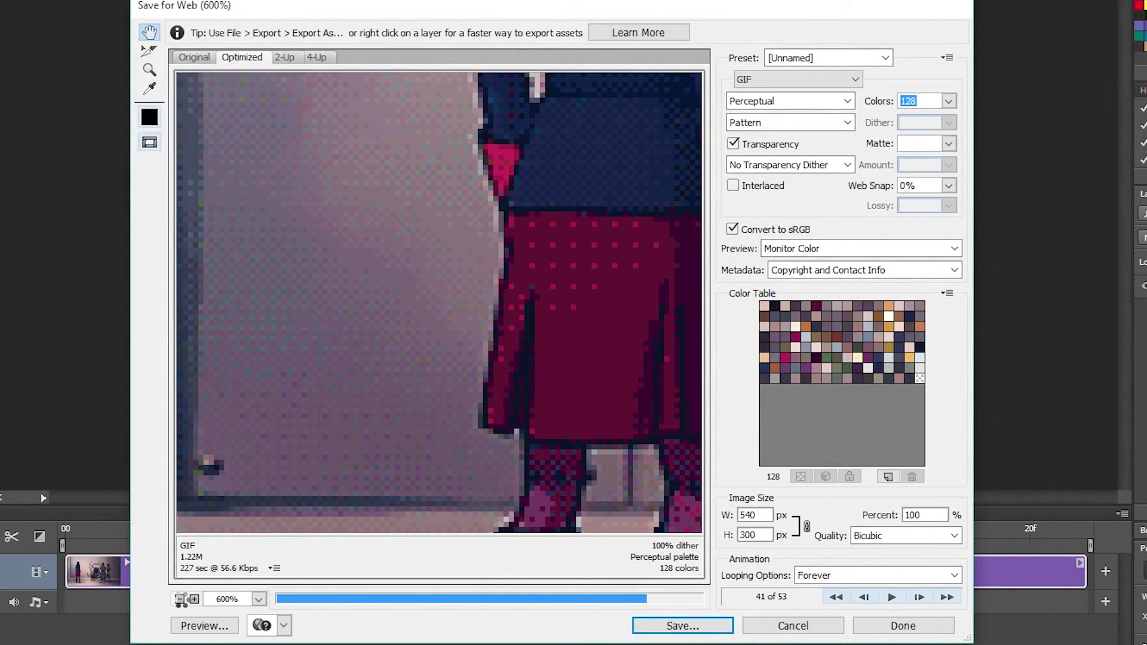
left_click(180, 599)
left_click(179, 599)
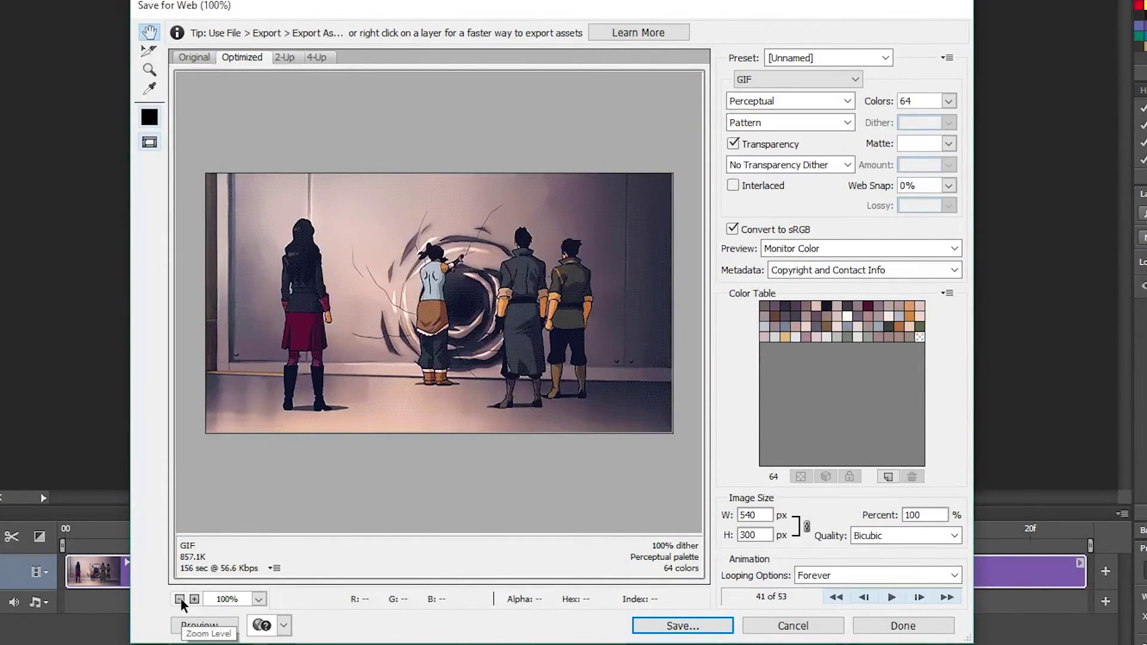
Step: Restore the full 256-colour palette with Diffusion dithering
left_click(949, 101)
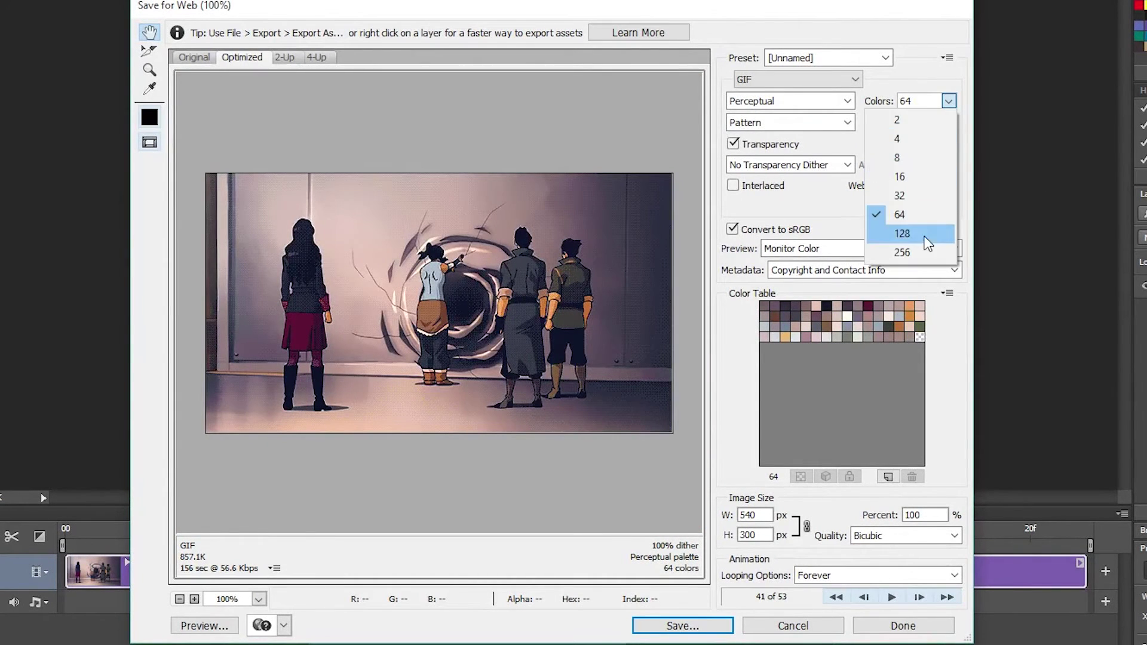
left_click(909, 238)
left_click(848, 122)
left_click(836, 166)
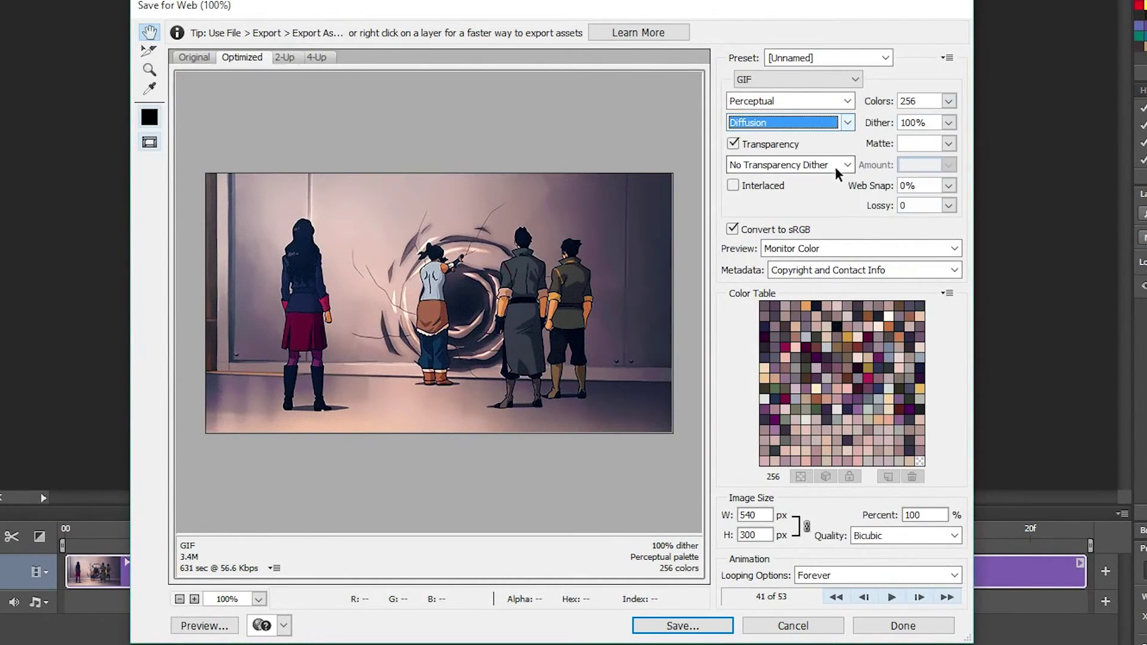
left_click(948, 124)
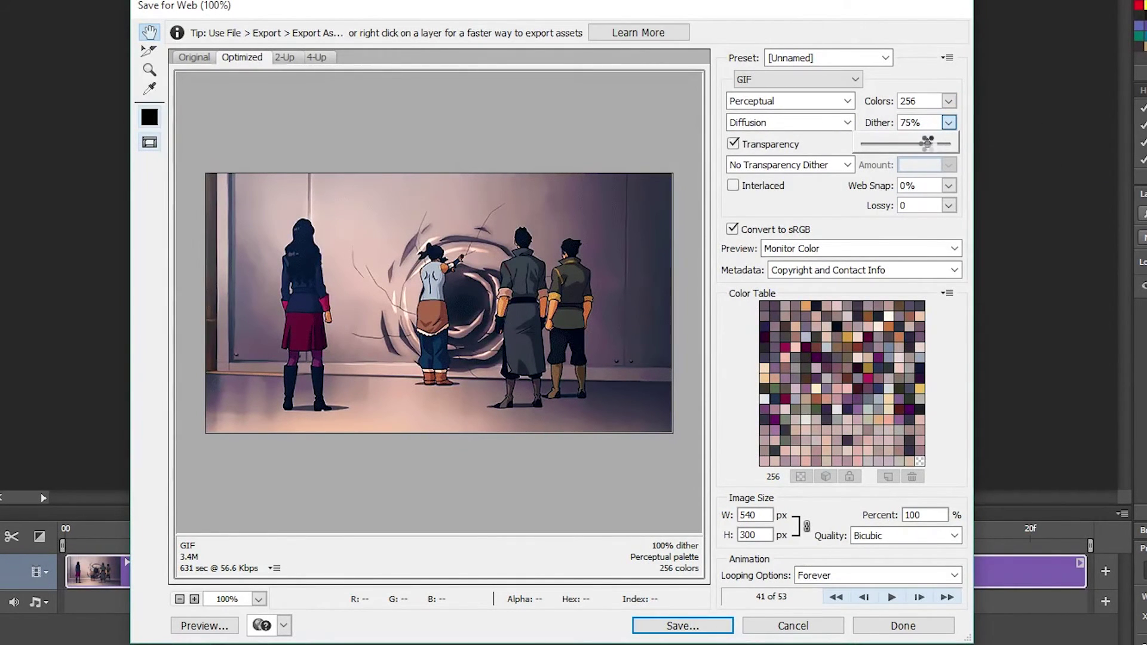
left_click(927, 142)
left_click_drag(919, 145, 840, 156)
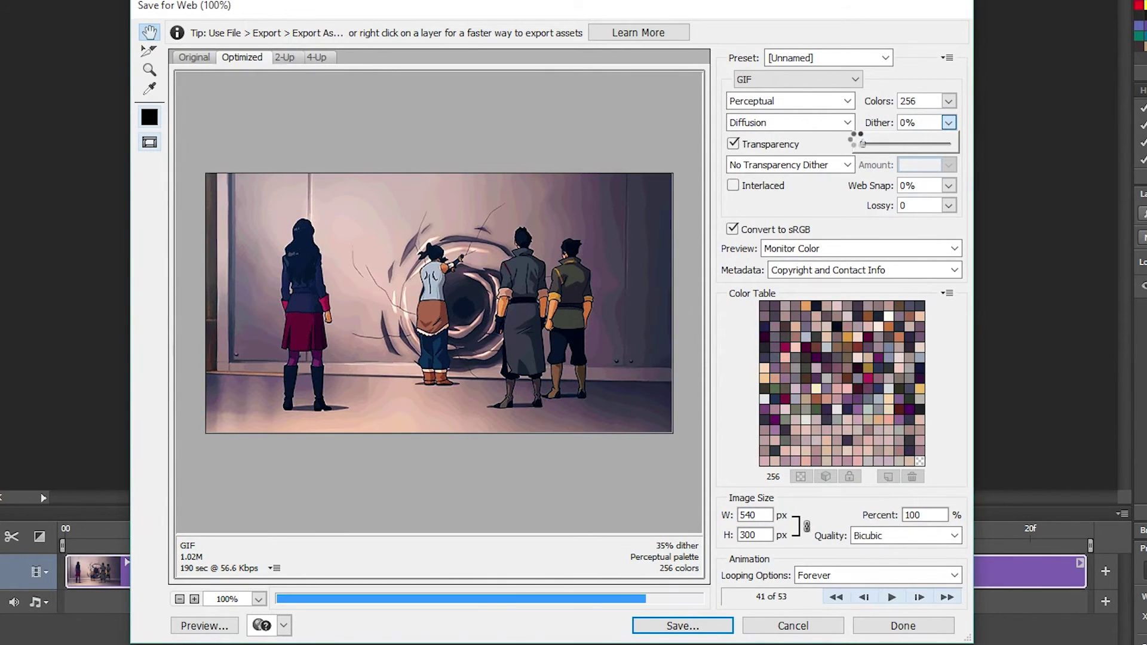
left_click(194, 599)
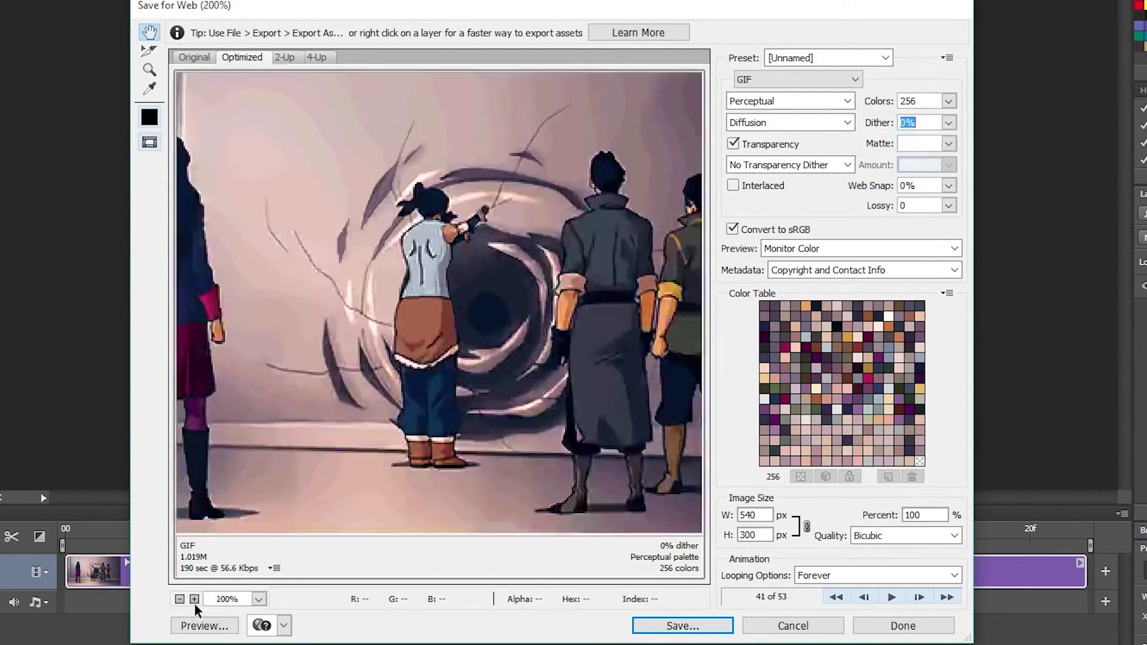
left_click(194, 599)
left_click_drag(669, 359, 396, 392)
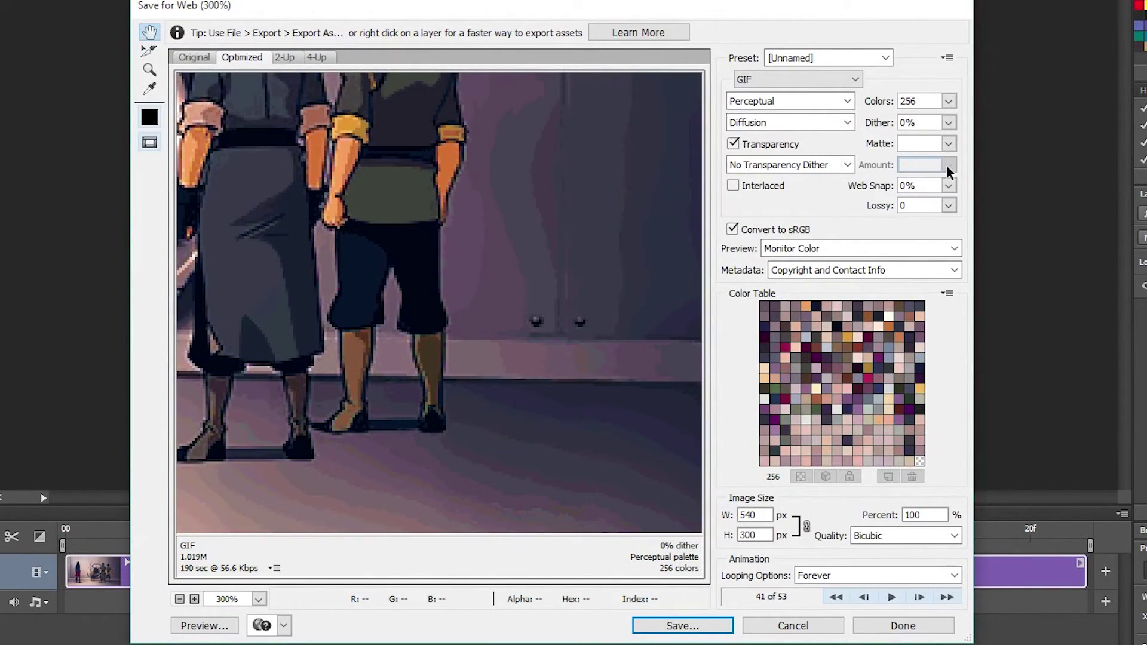
left_click_drag(906, 149, 978, 149)
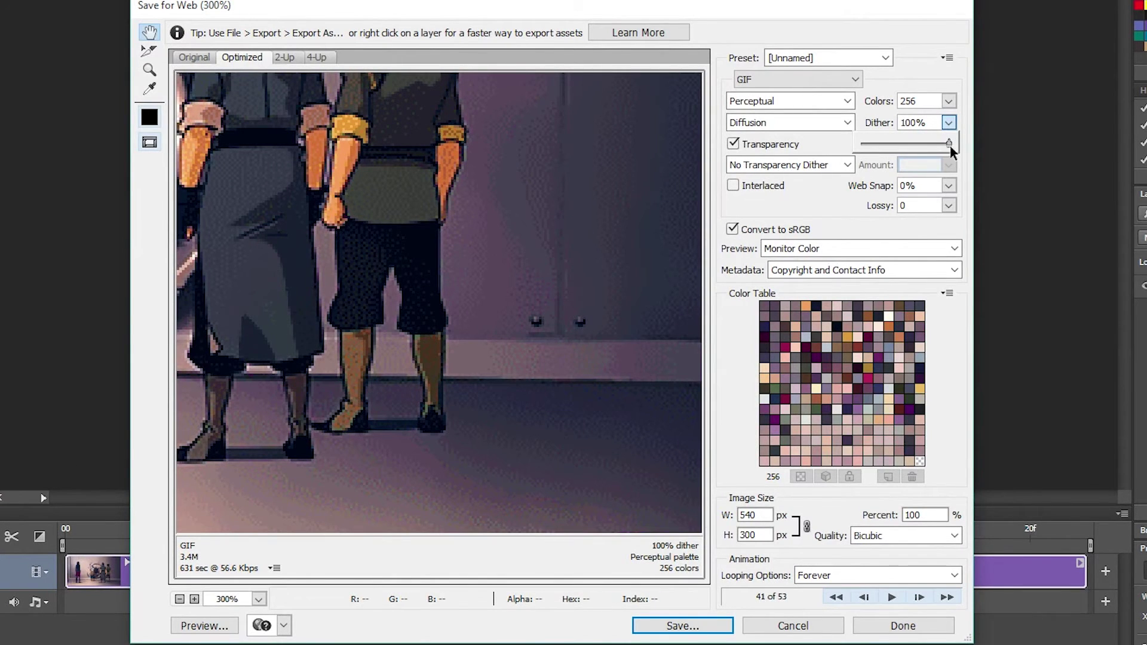
left_click_drag(946, 146, 887, 144)
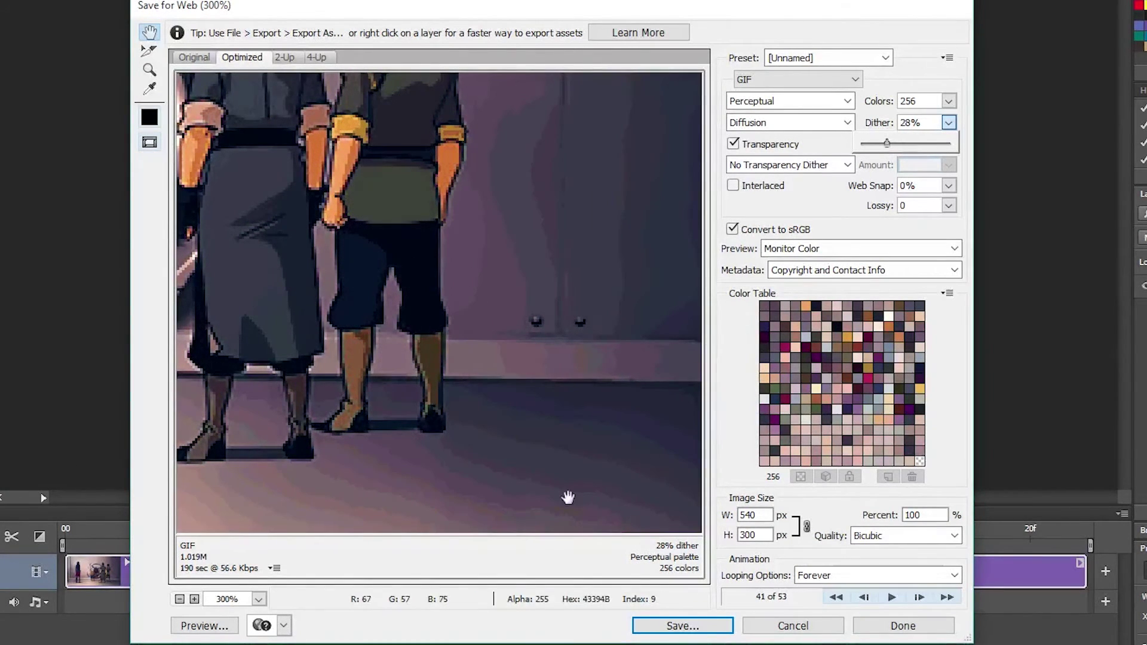
left_click(179, 599)
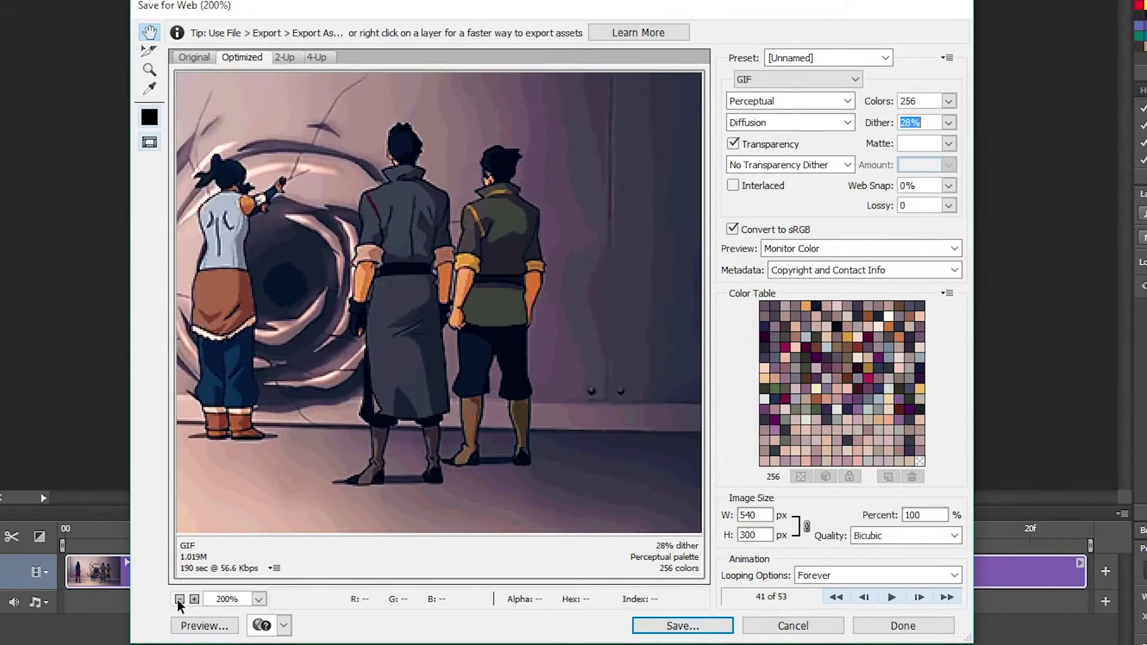
left_click(179, 598)
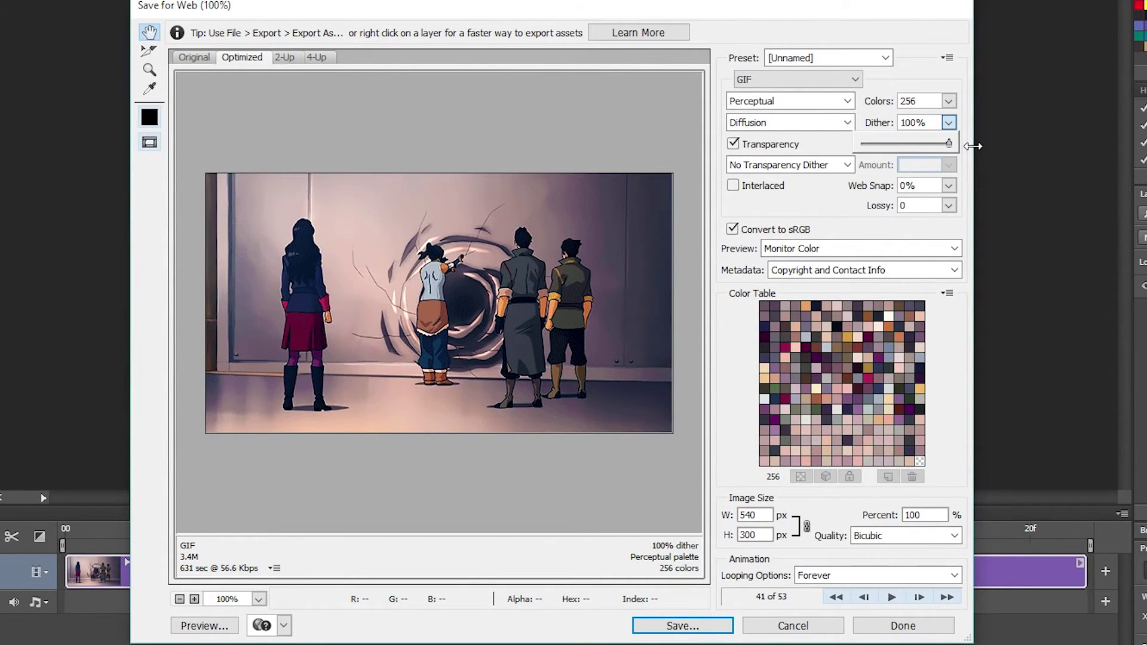
left_click(940, 77)
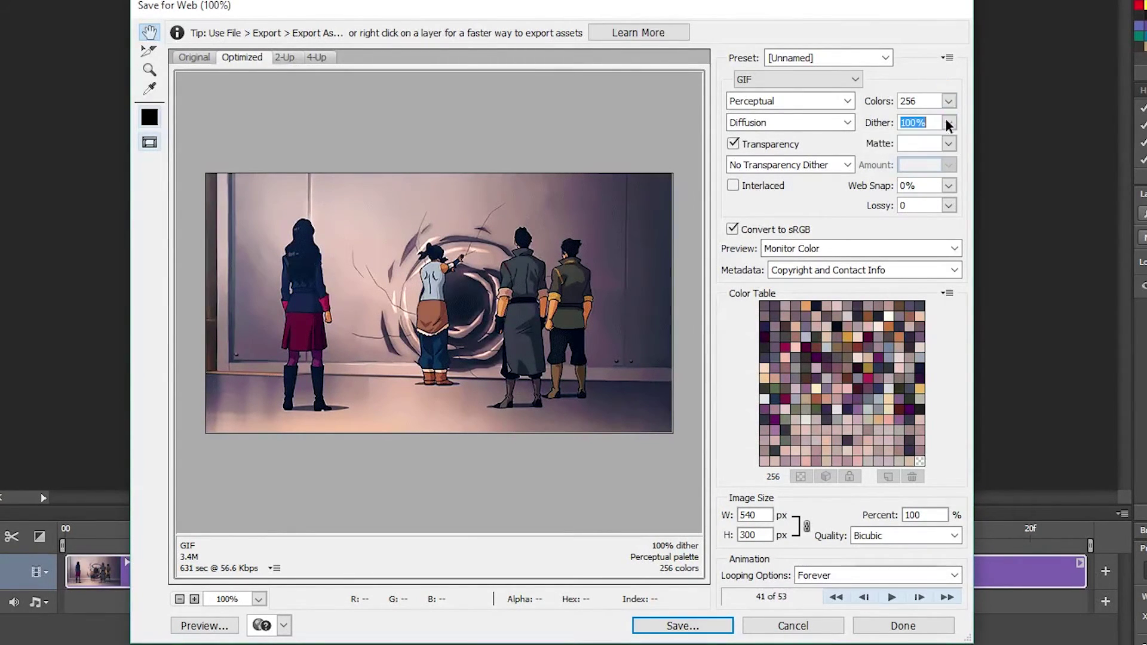
left_click(949, 206)
Step: Try Lossy values of 11 and 5, then return it to 0
left_click_drag(867, 227, 873, 230)
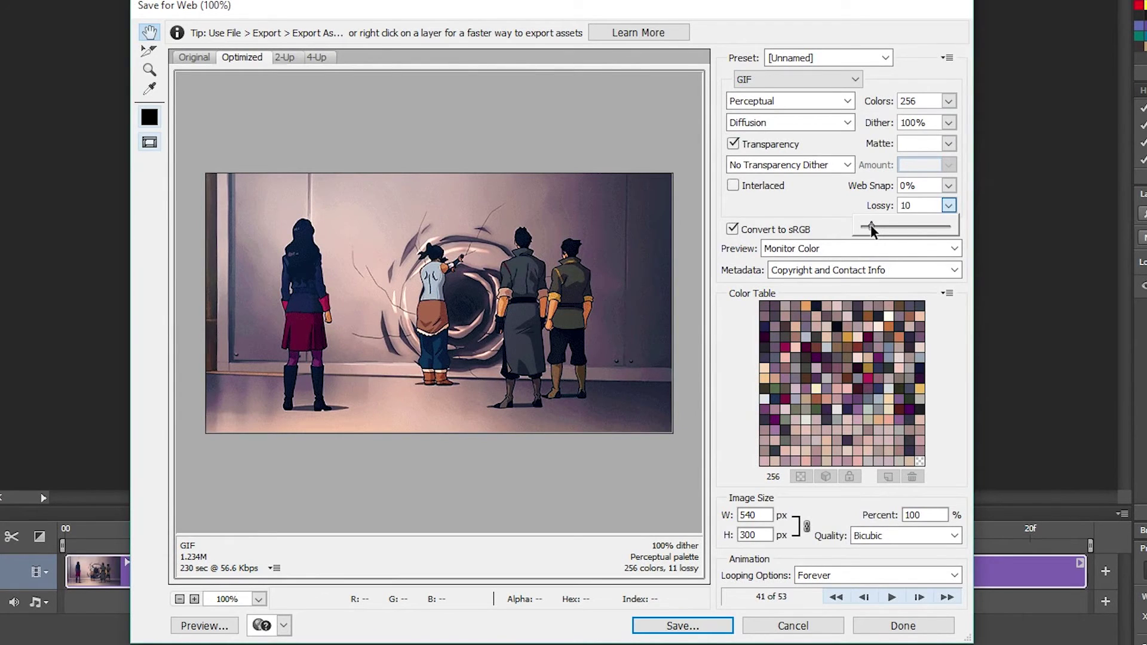
left_click_drag(869, 227, 867, 226)
left_click_drag(864, 226, 854, 231)
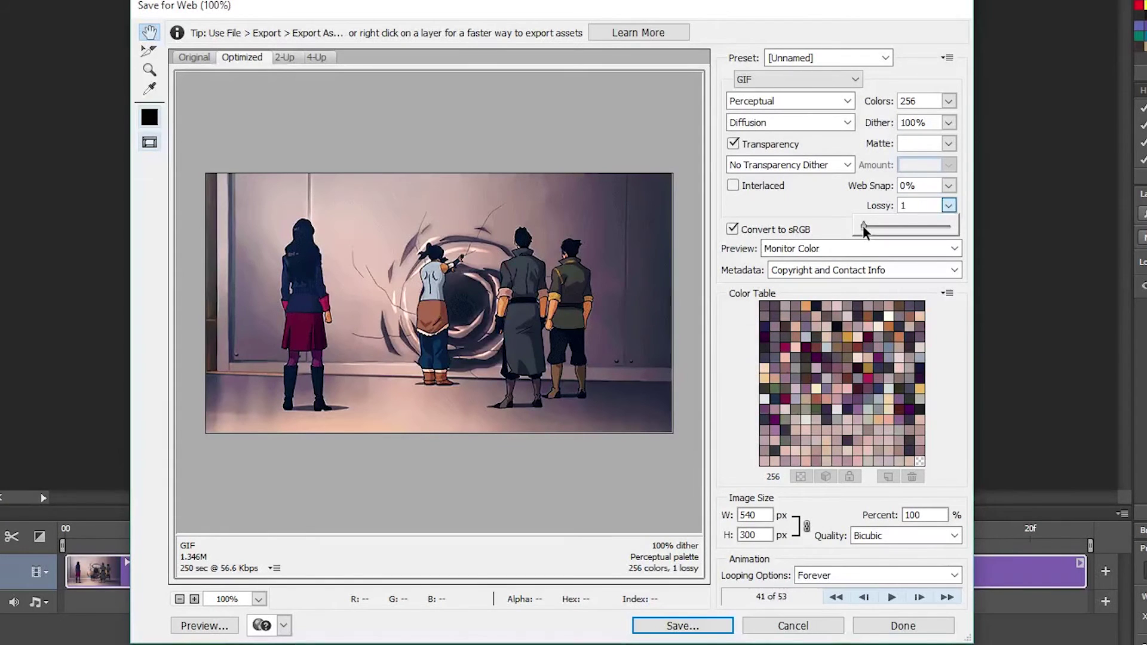
Step: Compare lossy settings on the left character at 300% zoom, then zoom back out
left_click(195, 598)
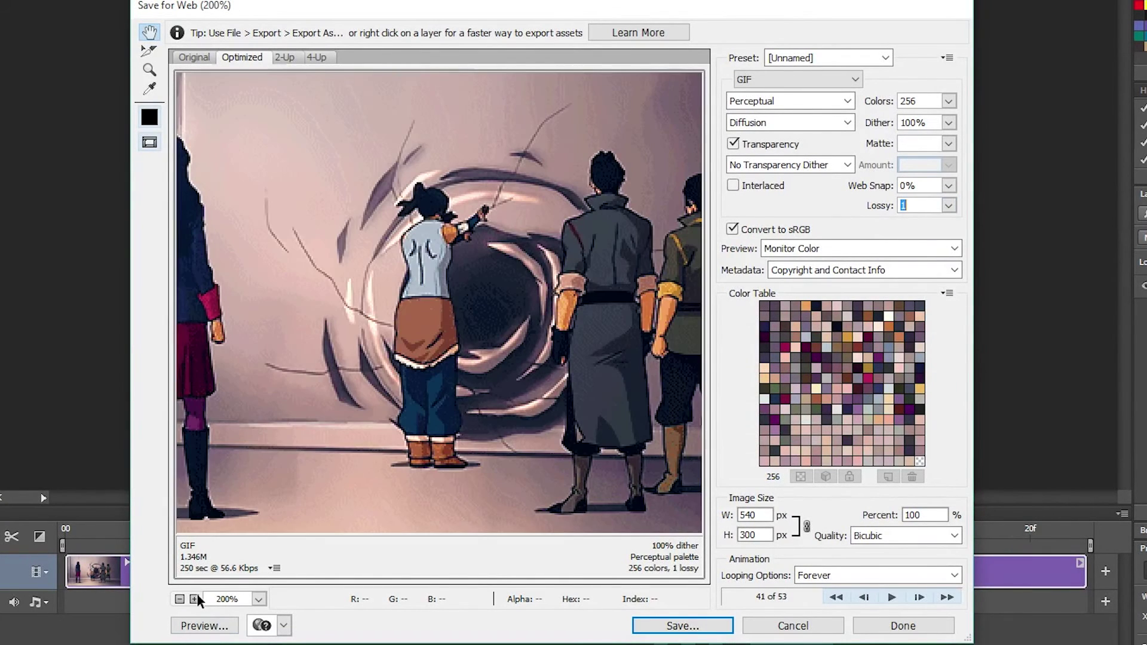
left_click(195, 599)
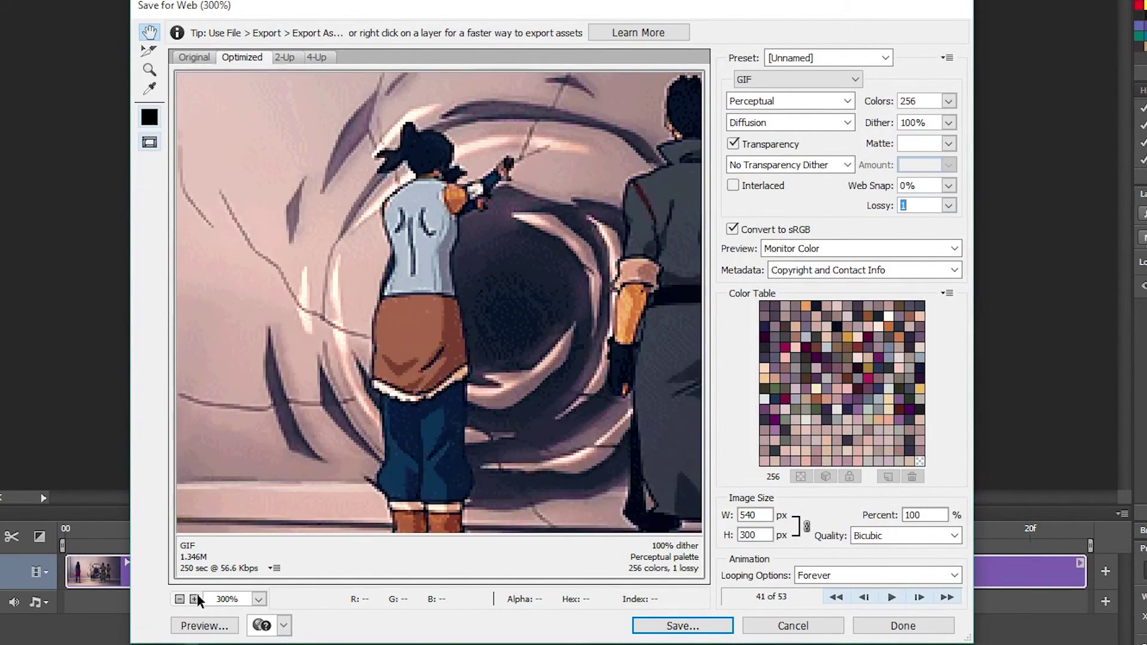
left_click_drag(229, 423, 629, 573)
left_click(949, 205)
left_click_drag(913, 224, 866, 227)
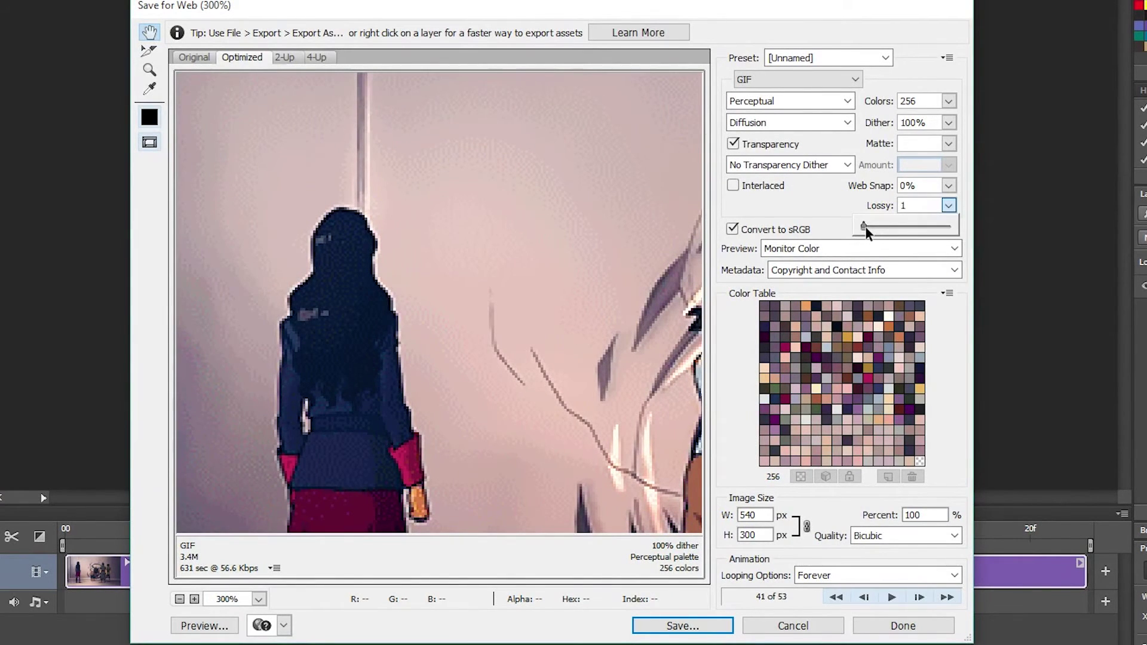
left_click(179, 598)
left_click(179, 599)
left_click(179, 599)
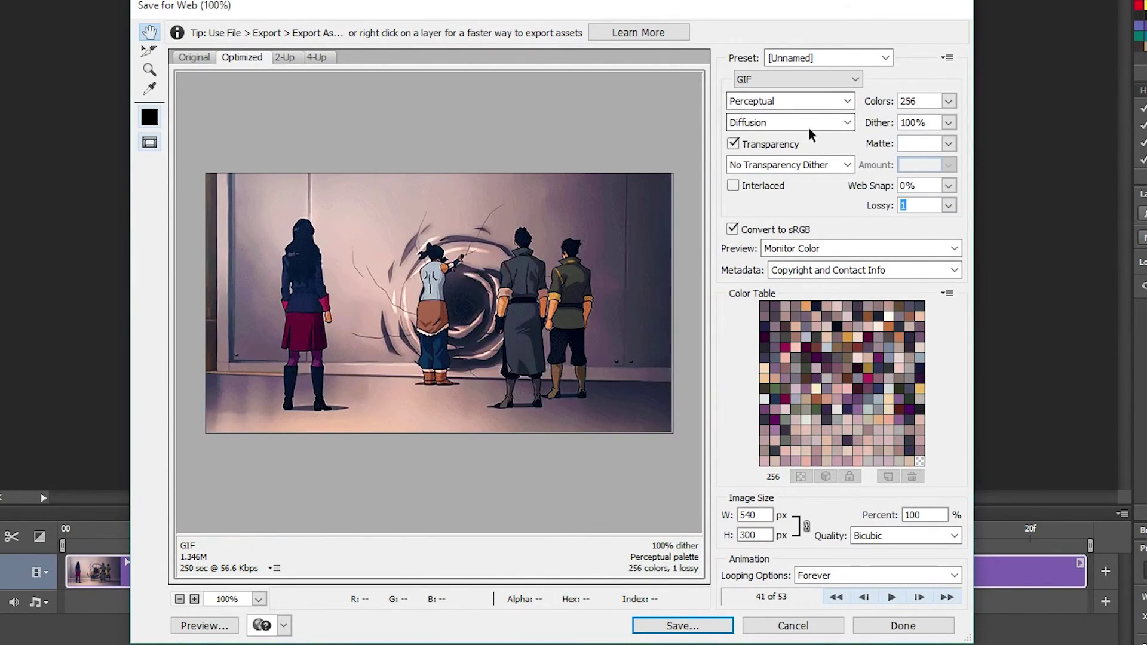
left_click(949, 206)
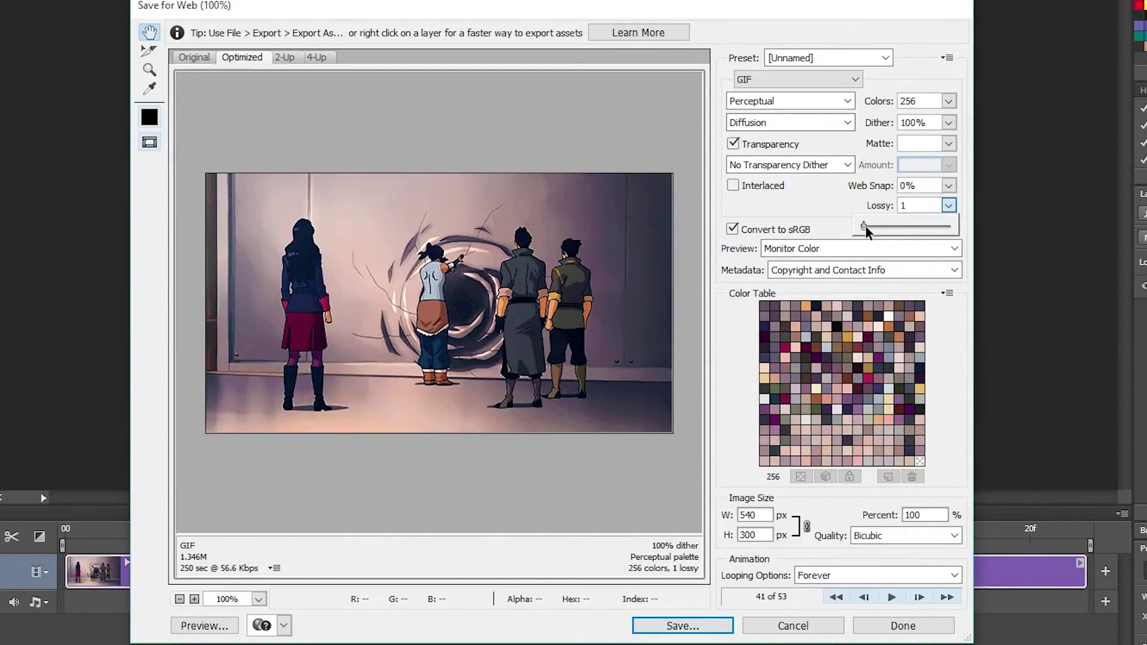
Step: Set Lossy to 0, dithering to Pattern, and looping to Forever
left_click_drag(864, 229, 860, 230)
left_click(834, 127)
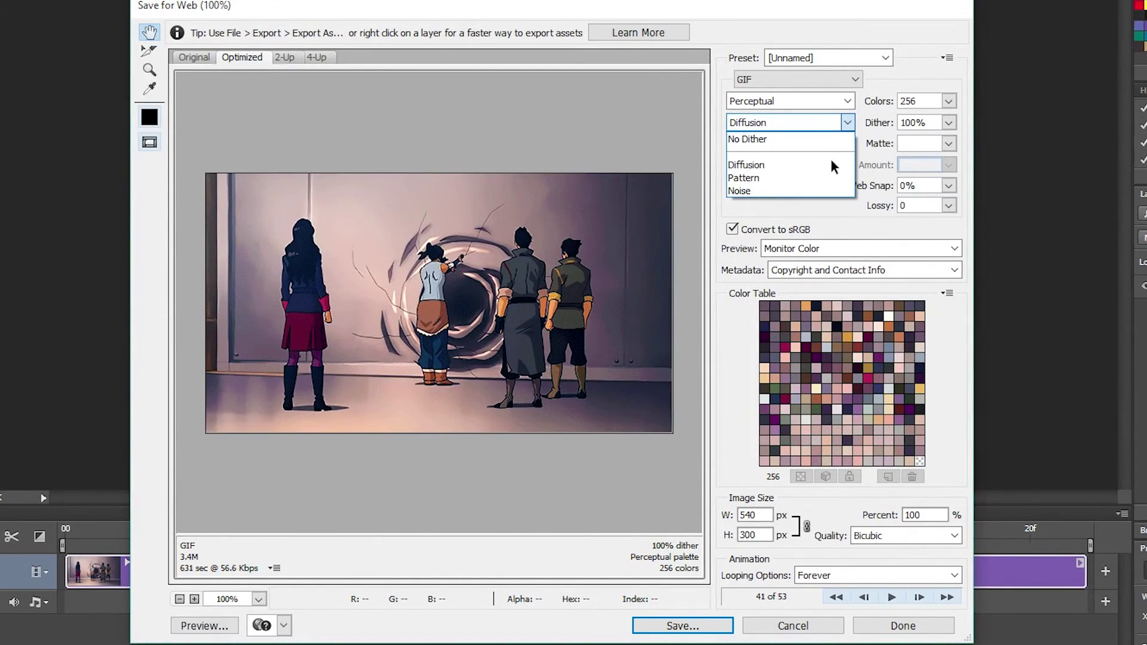
left_click(827, 175)
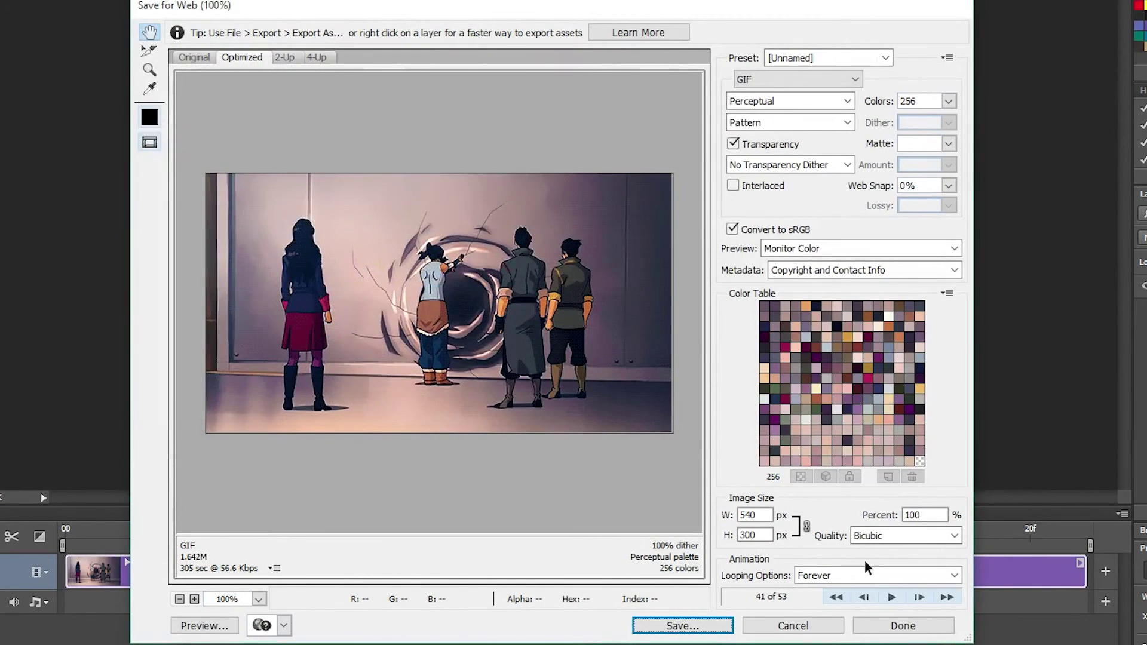
left_click(865, 573)
left_click(856, 592)
left_click(851, 576)
left_click(837, 604)
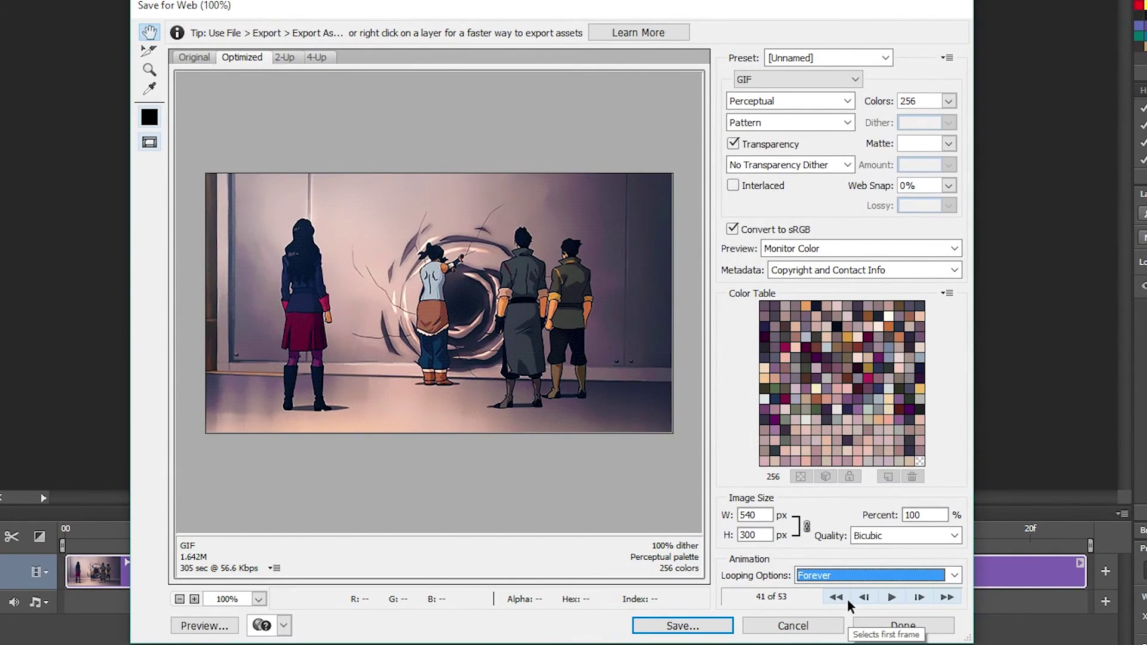
Step: Save the optimized GIF as metalbending.gif in the OOM folder
left_click(683, 626)
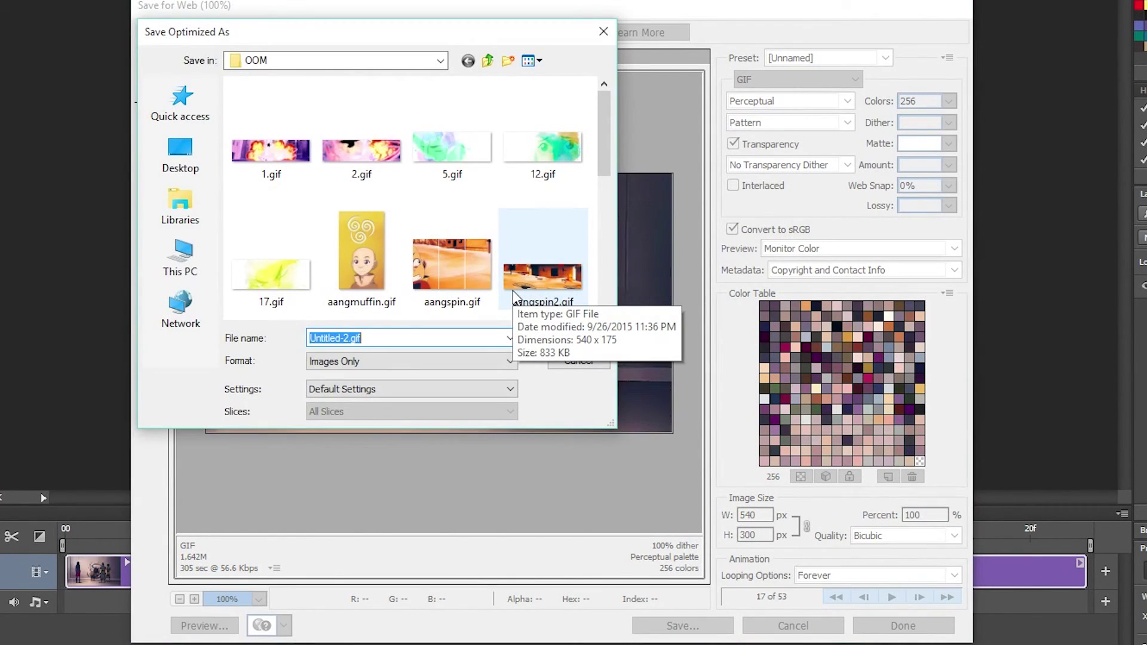
type("met")
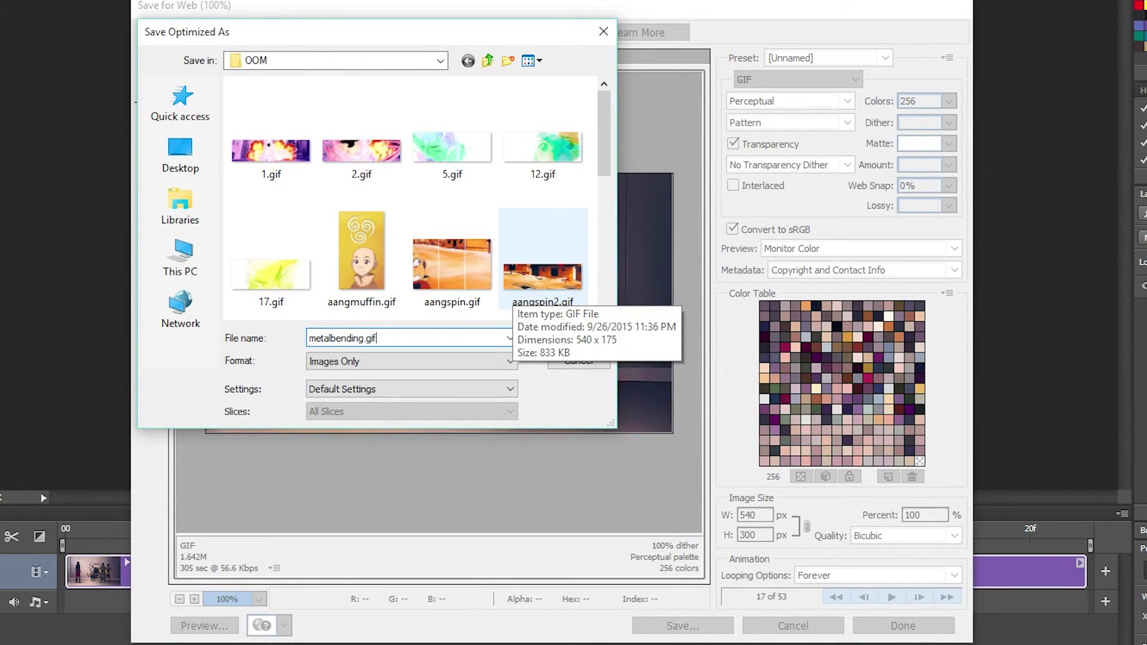
type("albending.gif")
key("Return")
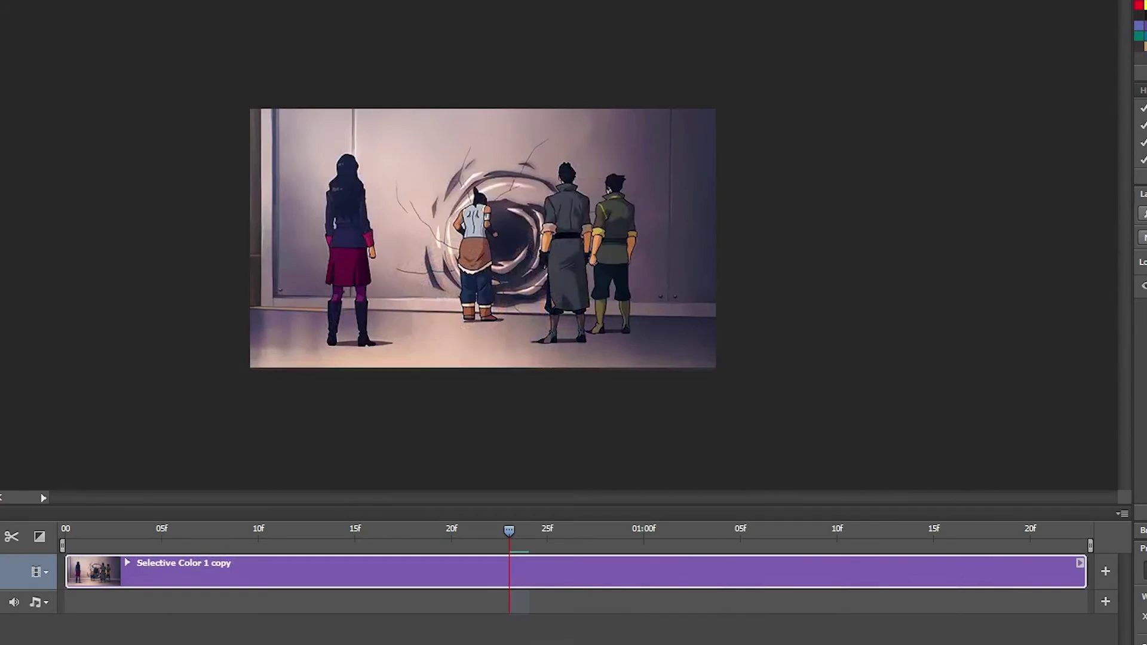
Step: In the OOM folder, check that metalbending.gif's Properties show a size of 1.64 MB
key("super+e")
scroll(565, 508, "down", 3)
left_click(568, 521)
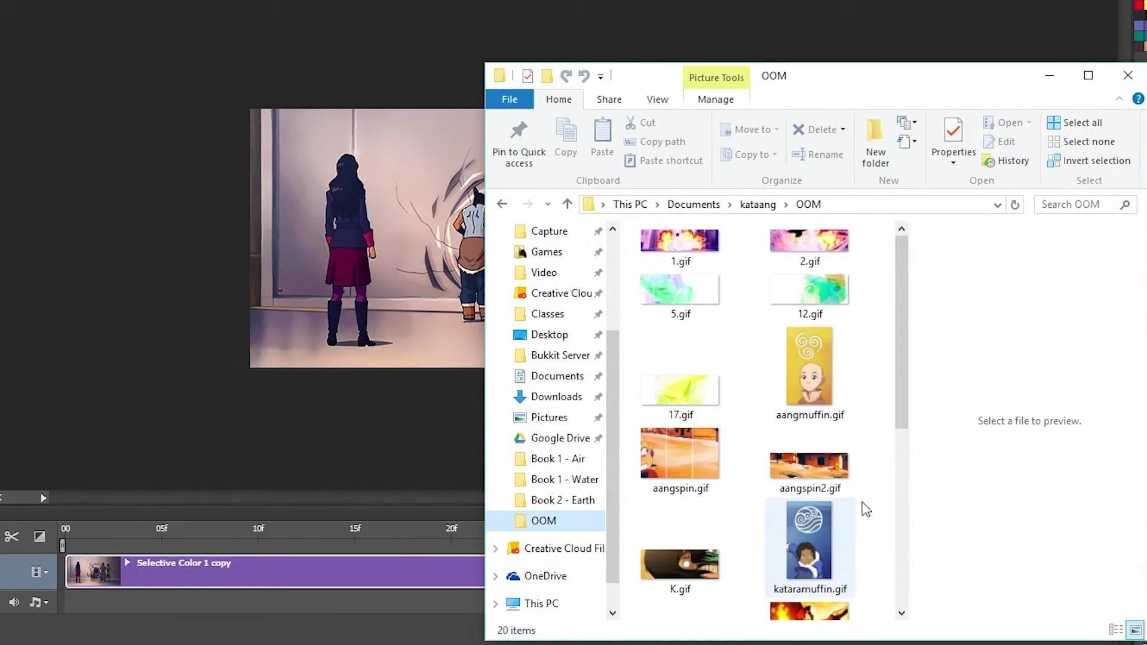
scroll(869, 508, "down", 5)
scroll(869, 510, "up", 3)
right_click(819, 496)
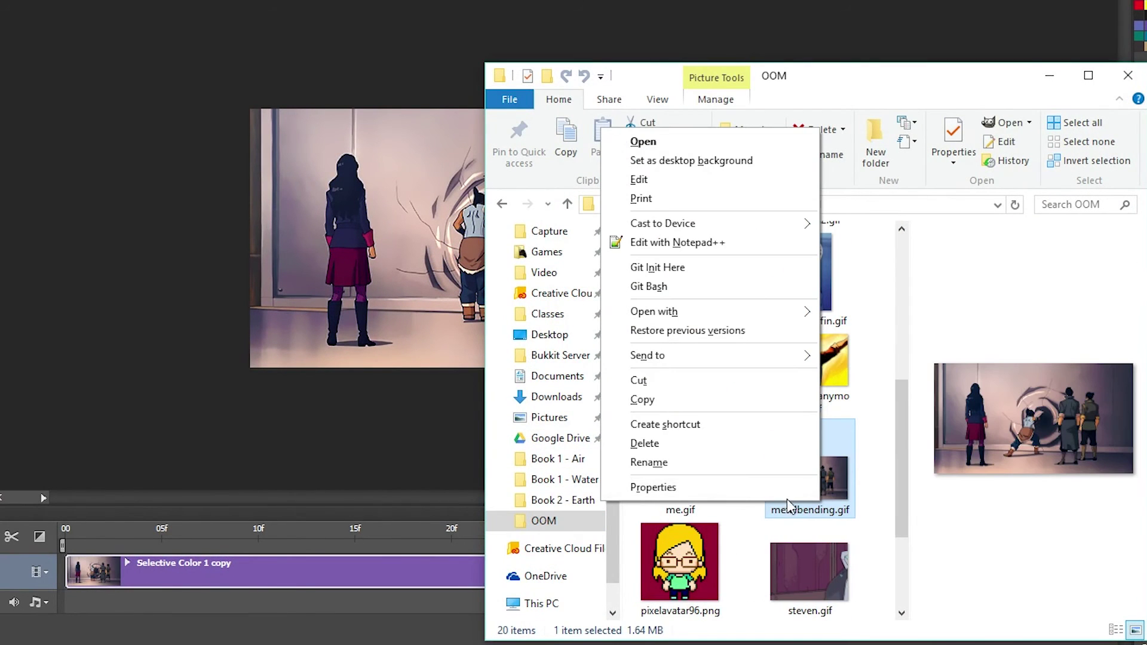
left_click(787, 494)
left_click_drag(845, 366, 669, 301)
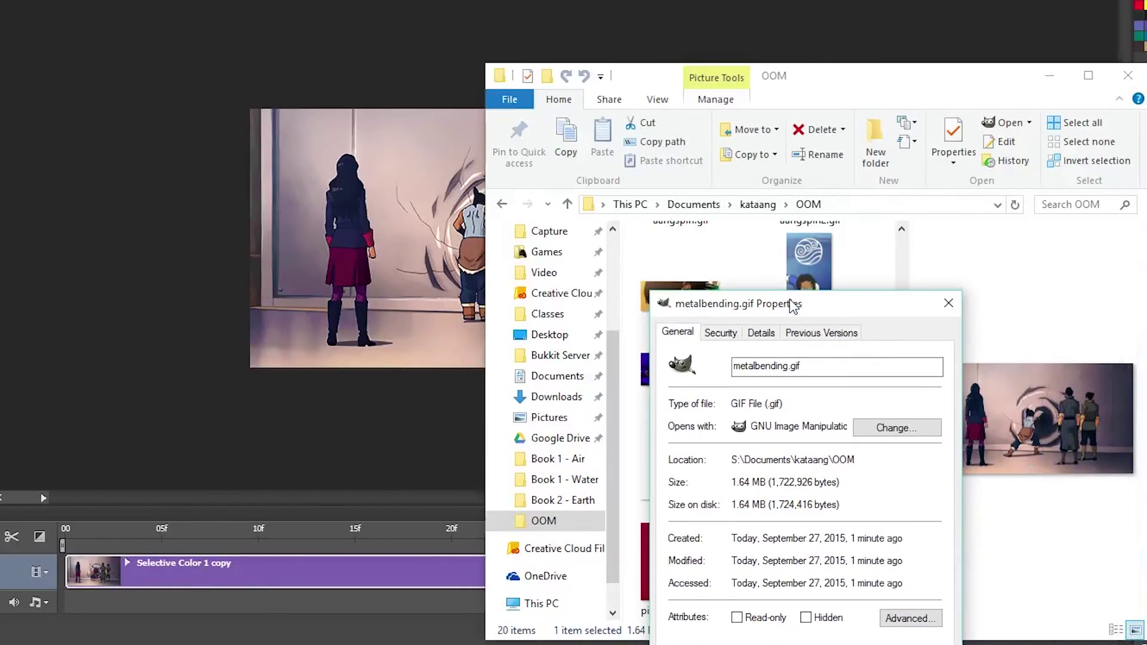
left_click_drag(754, 485, 729, 485)
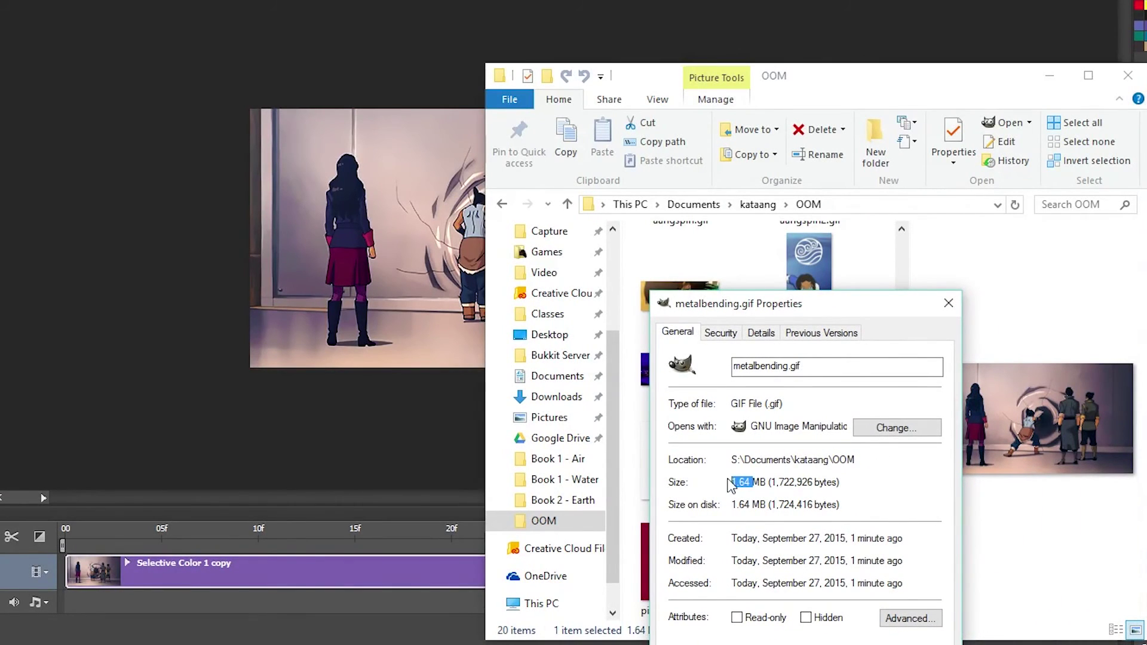
left_click(948, 303)
Step: Start a new Tumblr photo post and upload metalbending.gif to it
key("alt+Tab")
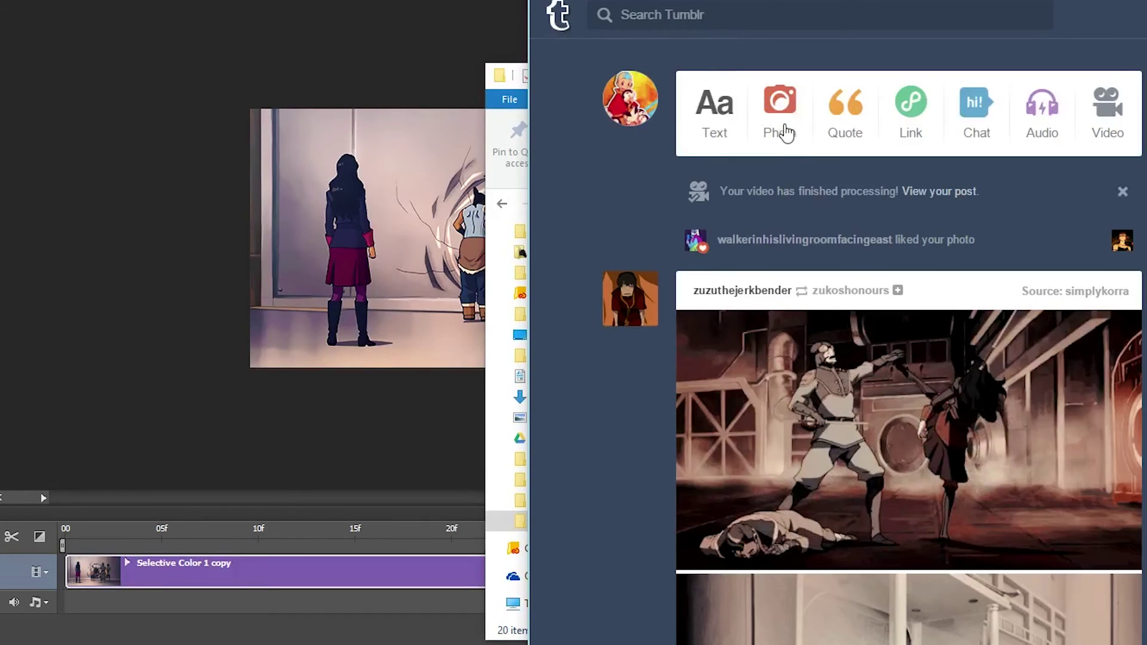
left_click(781, 128)
left_click(819, 221)
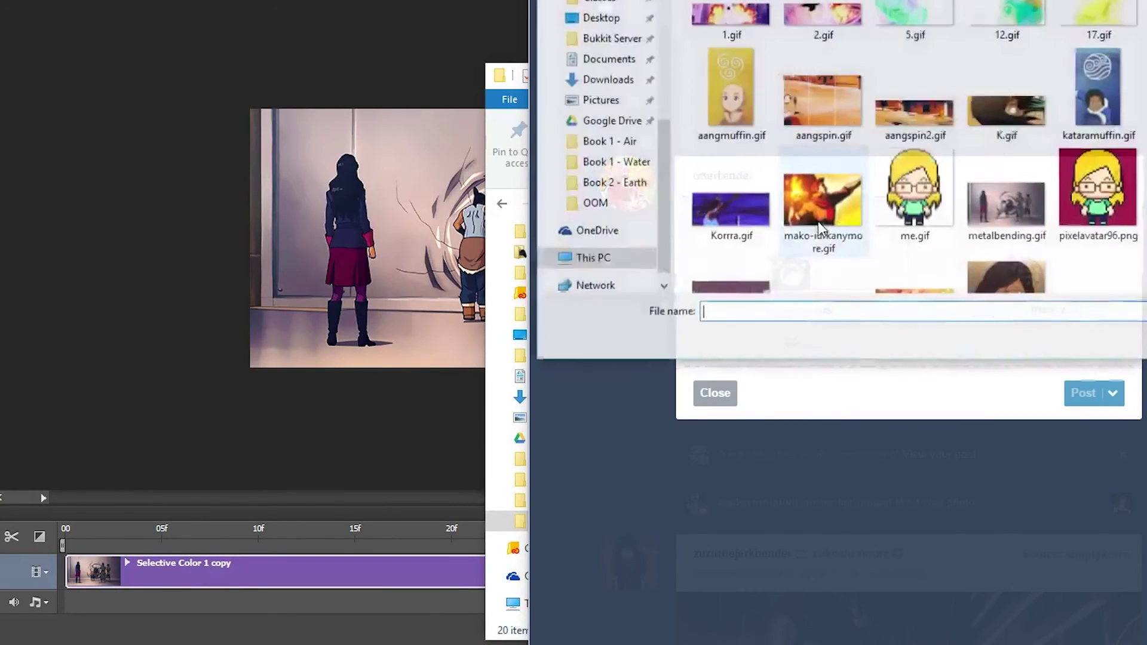
scroll(925, 230, "down", 1)
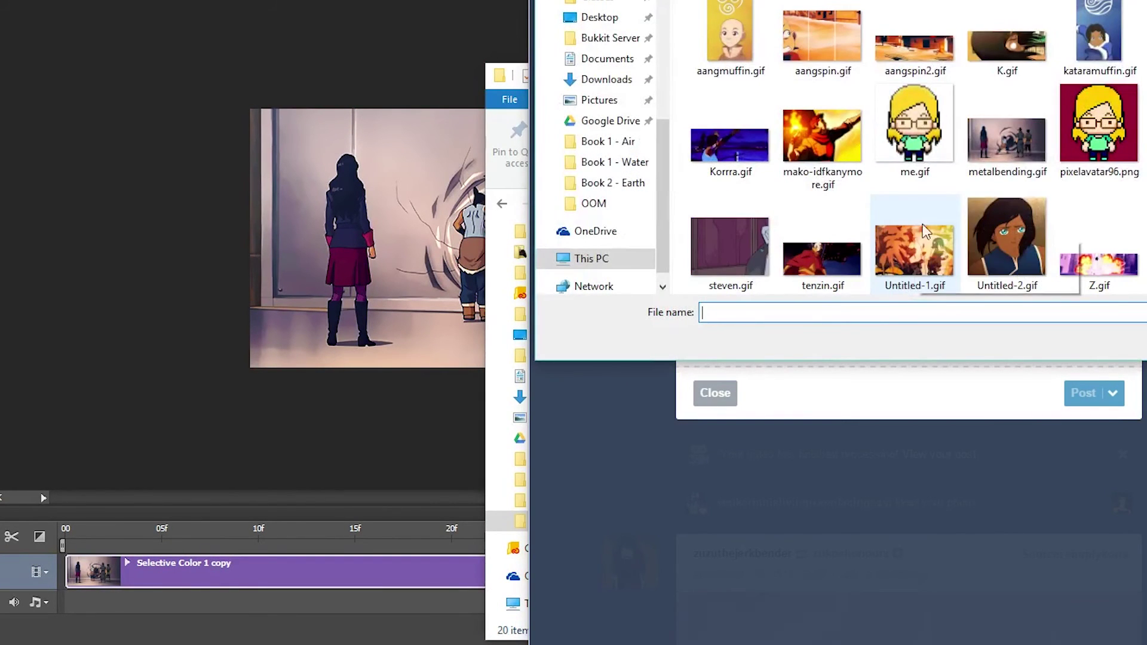
double_click(1002, 155)
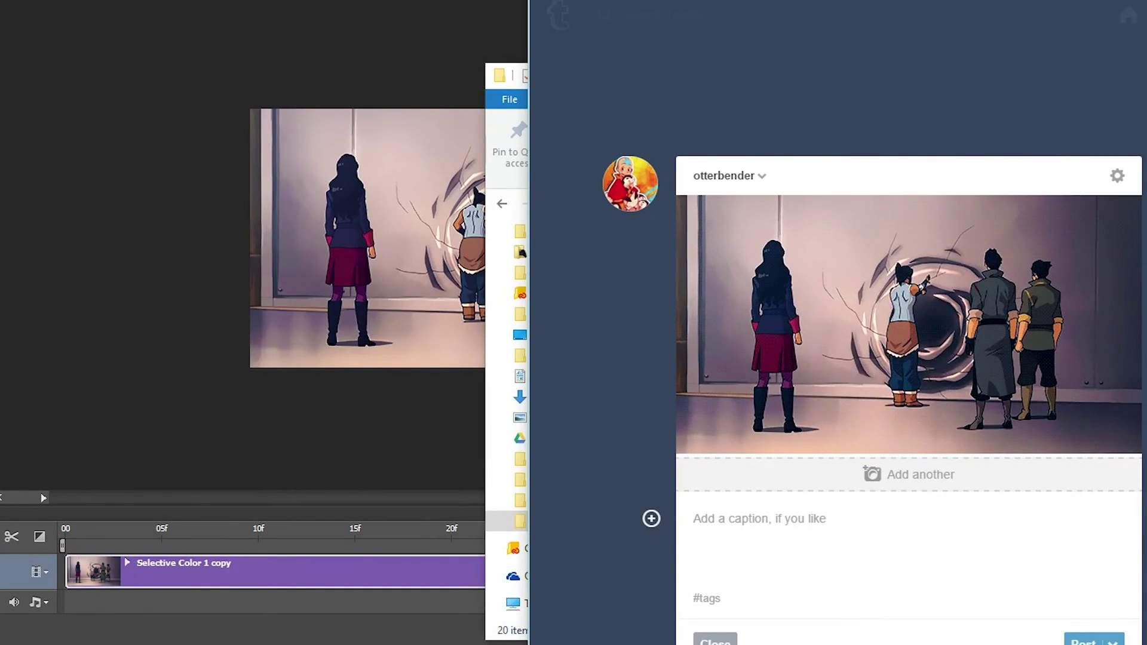
Step: Remove the attached GIF and reattach metalbending.gif, discarding a wrongly picked GIF along the way
mouse_move(1105, 267)
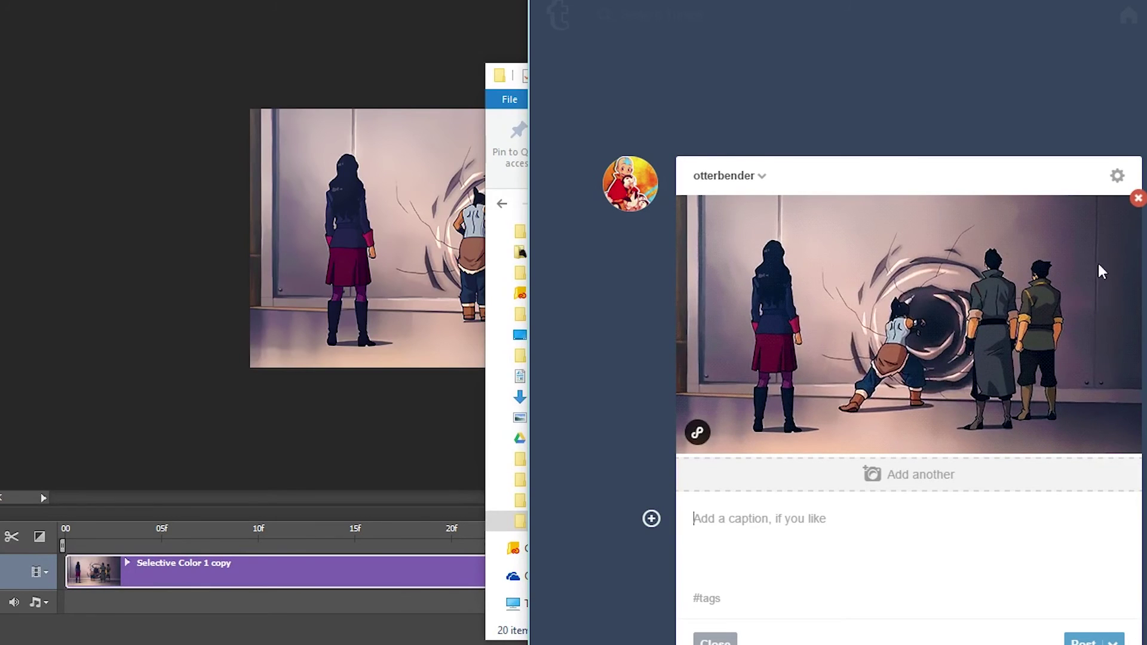
left_click(1137, 199)
left_click(810, 280)
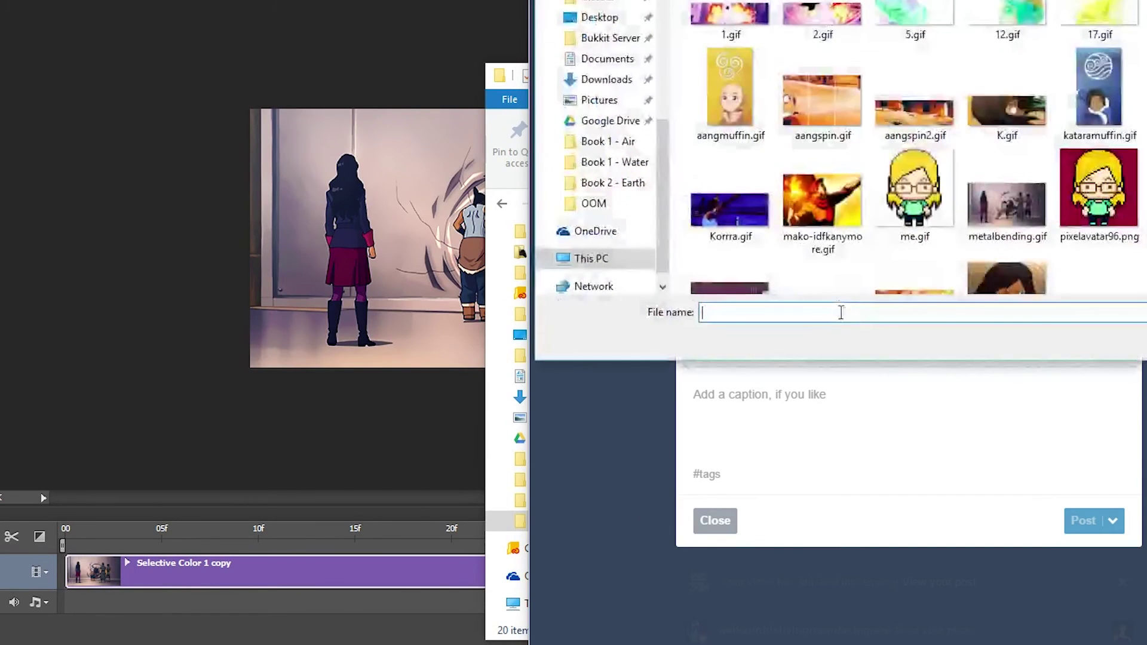
scroll(825, 251, "down", 1)
double_click(821, 242)
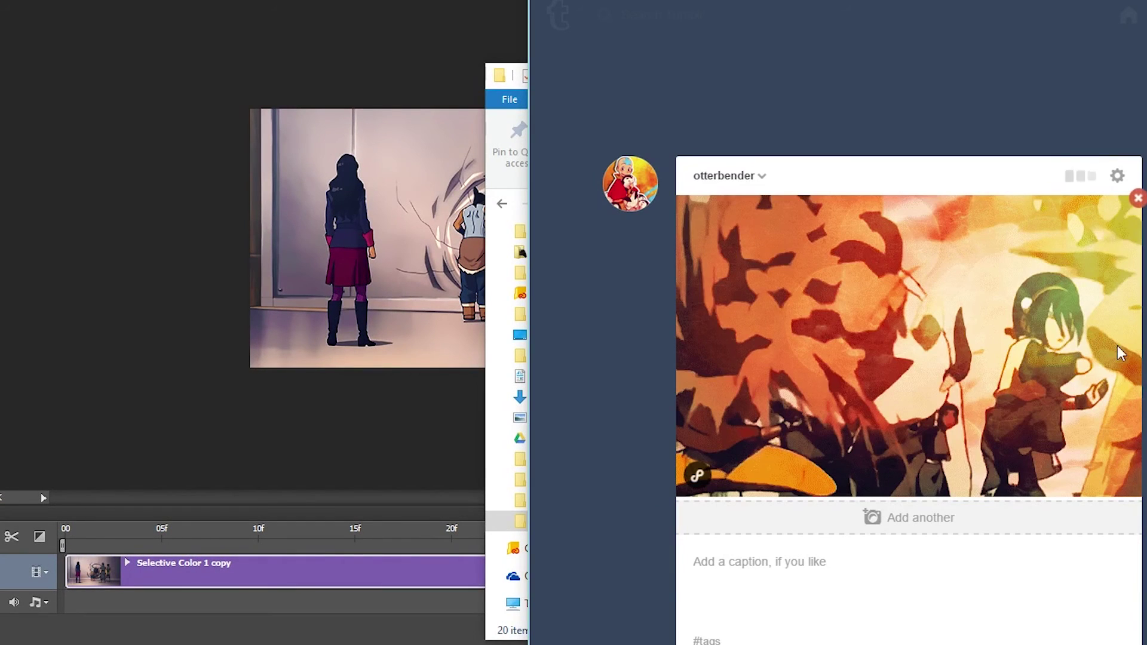
left_click(1139, 201)
left_click(810, 279)
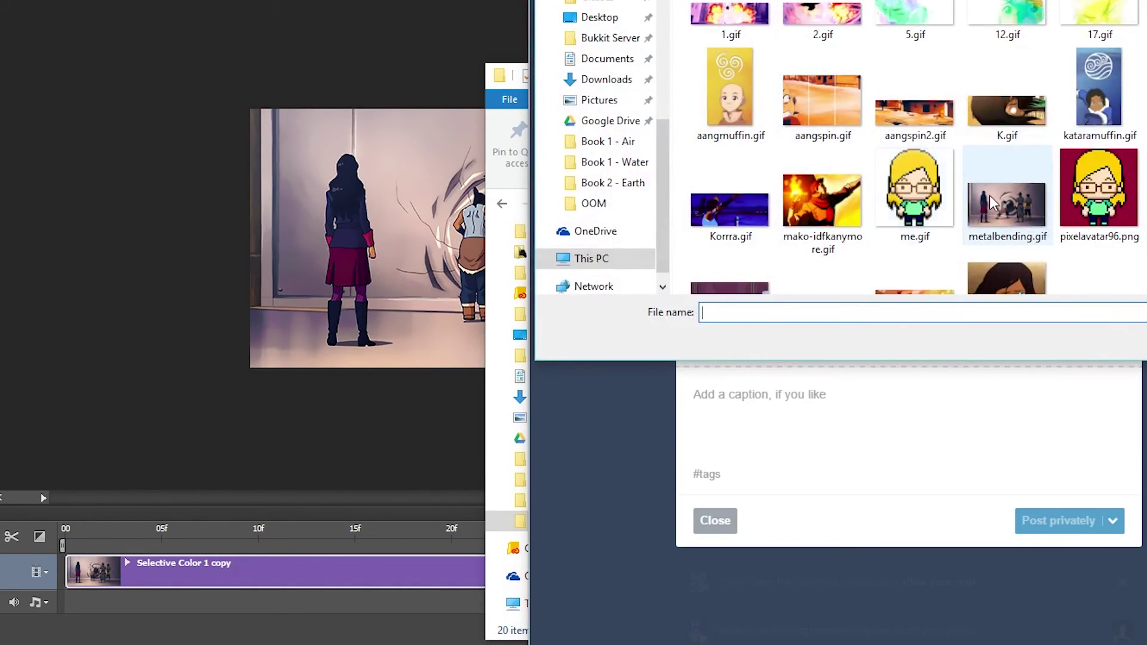
double_click(1096, 184)
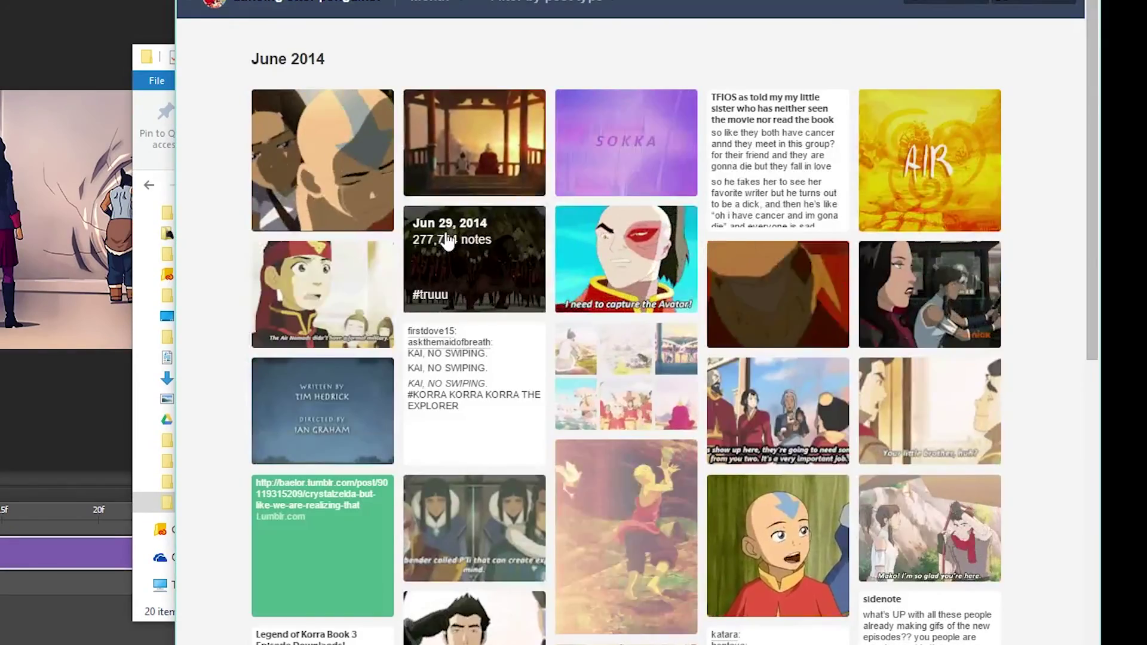
Step: Scroll the archive and open the June 16 gifset post
scroll(446, 232, "down", 10)
scroll(447, 237, "down", 15)
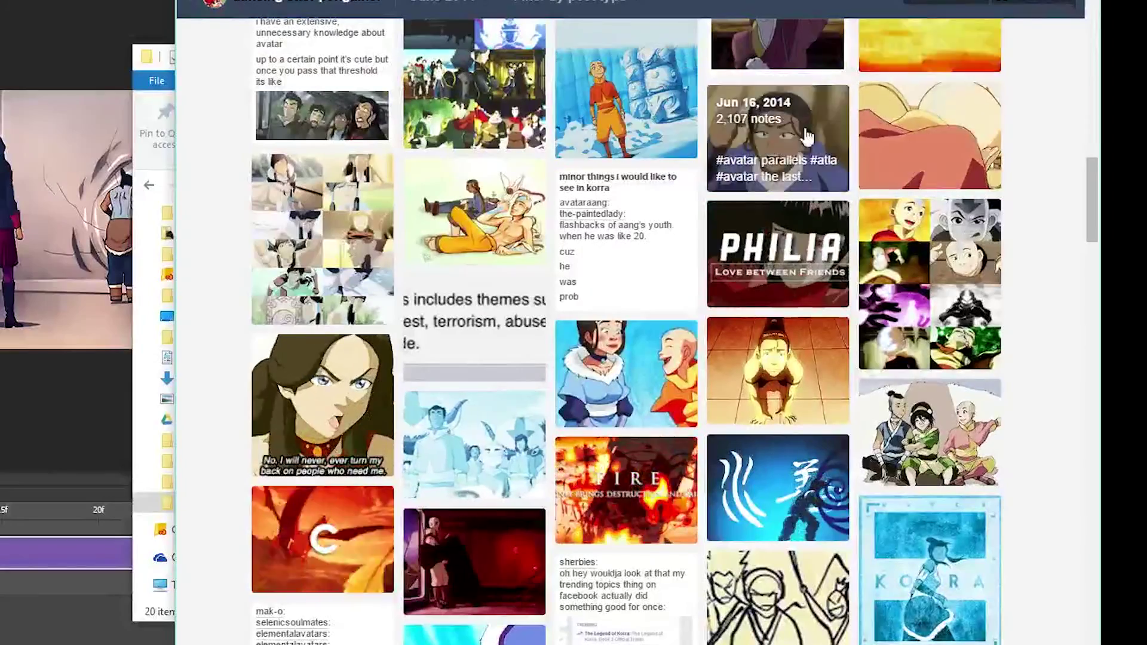
left_click(807, 137)
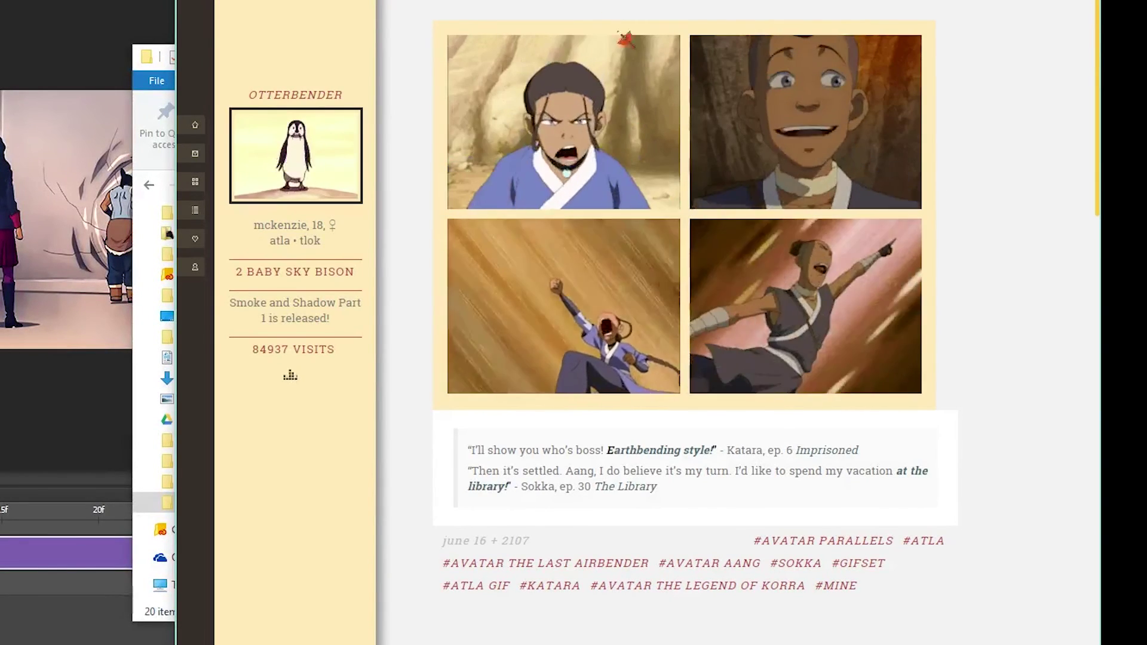
Step: Browse the gifset's GIFs enlarged one by one, then close the viewer and return to the archive
left_click(630, 62)
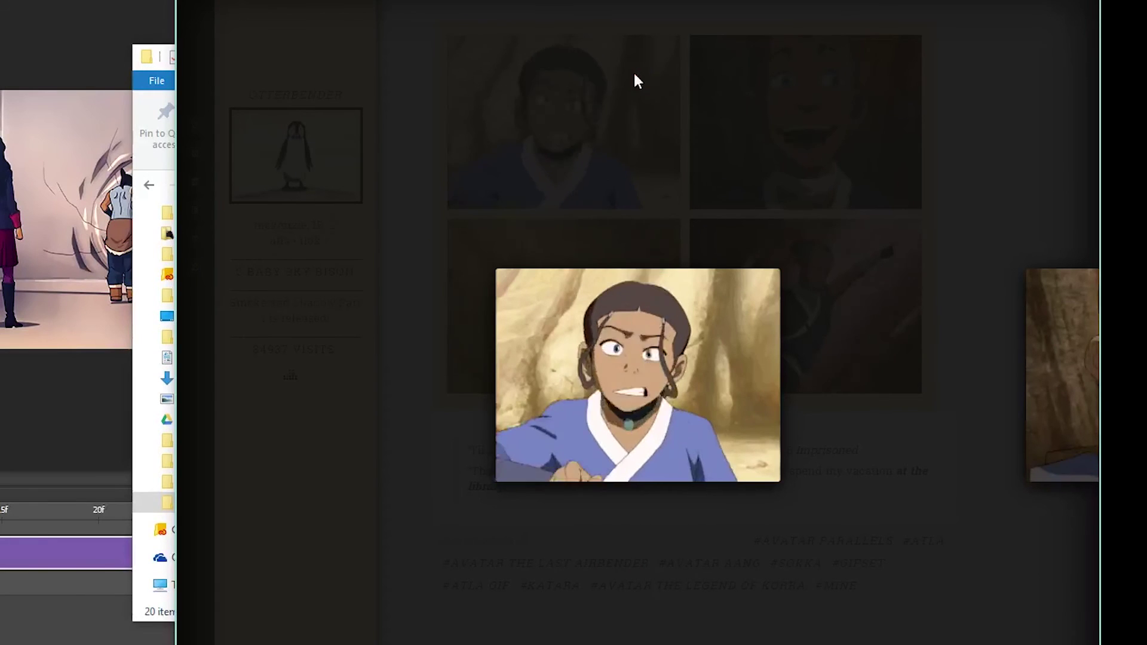
key("Right")
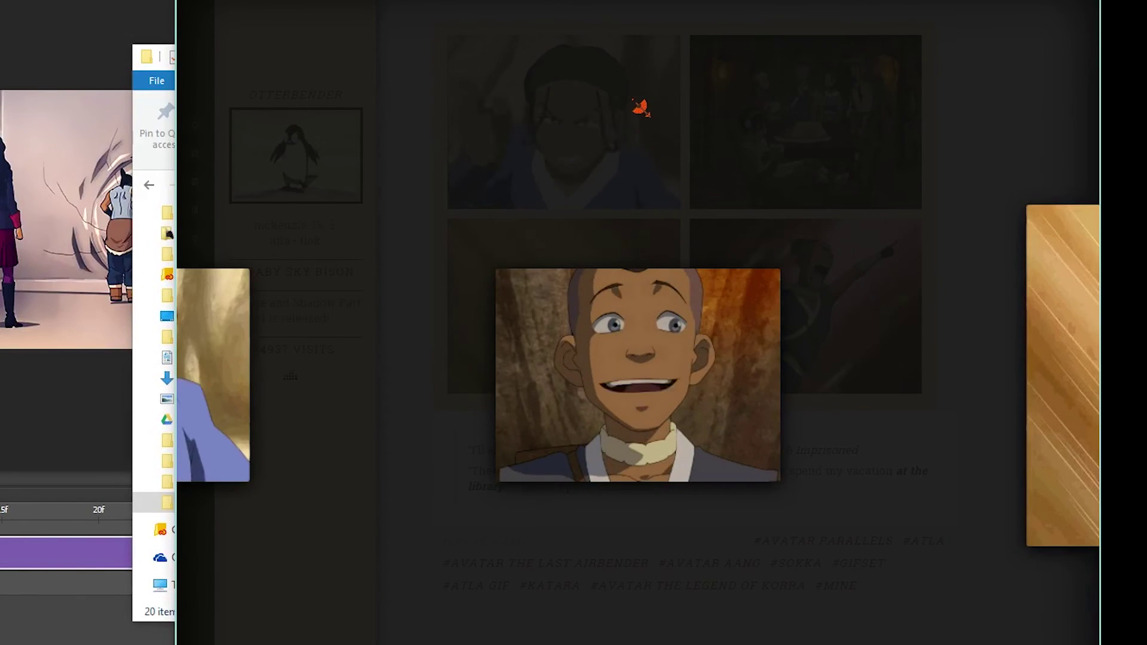
key("Right")
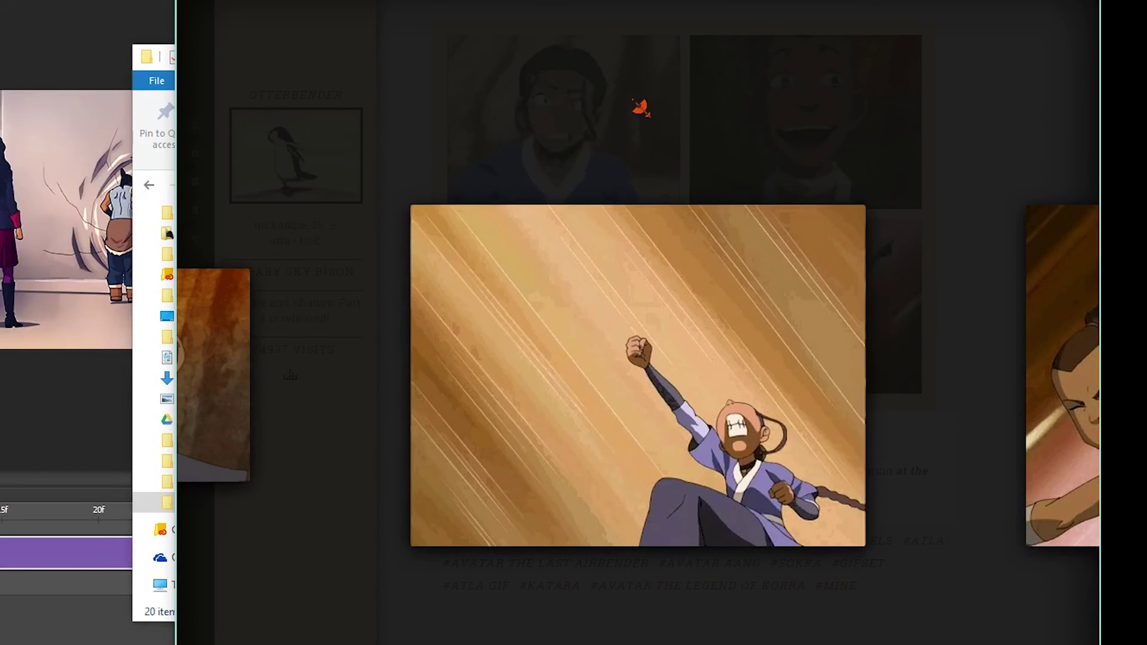
key("Right")
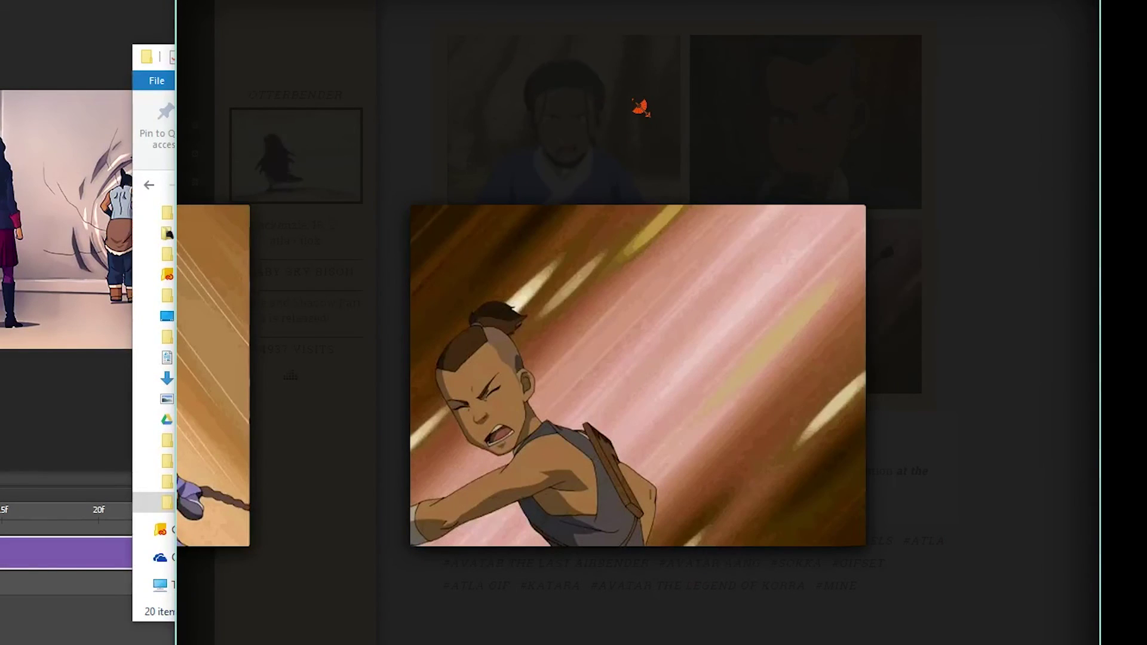
key("Left")
key("Left")
key("Right")
key("Right")
key("Escape")
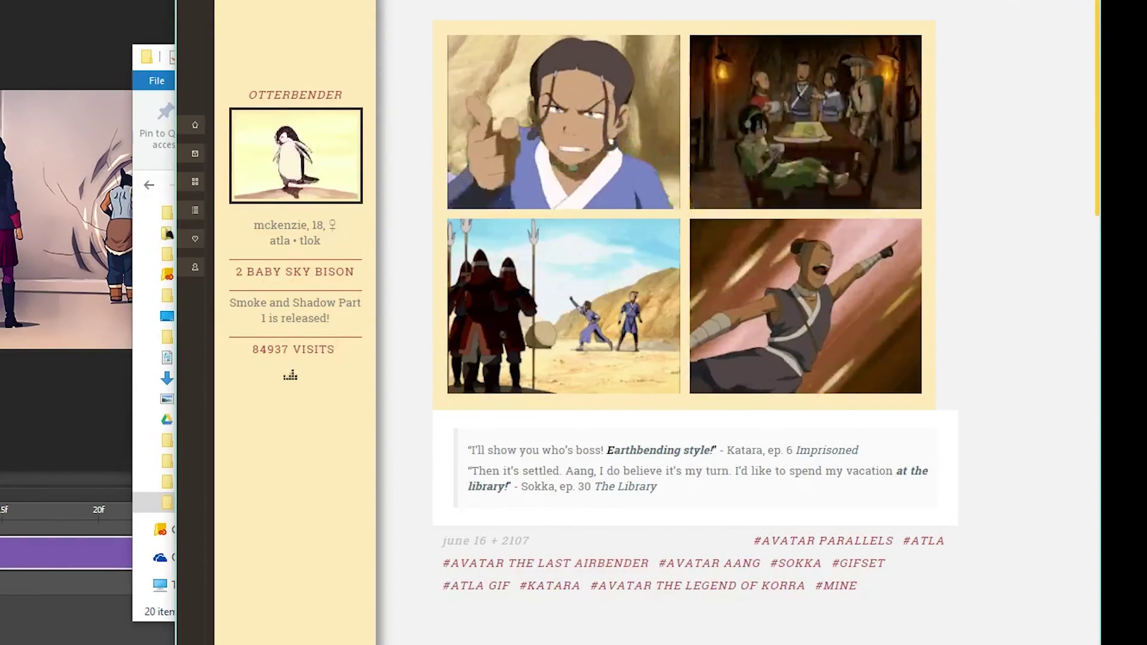
key("alt+Left")
Step: Open the June 15, 2014 post and view the Aang-on-a-rock GIF enlarged
left_click(618, 252)
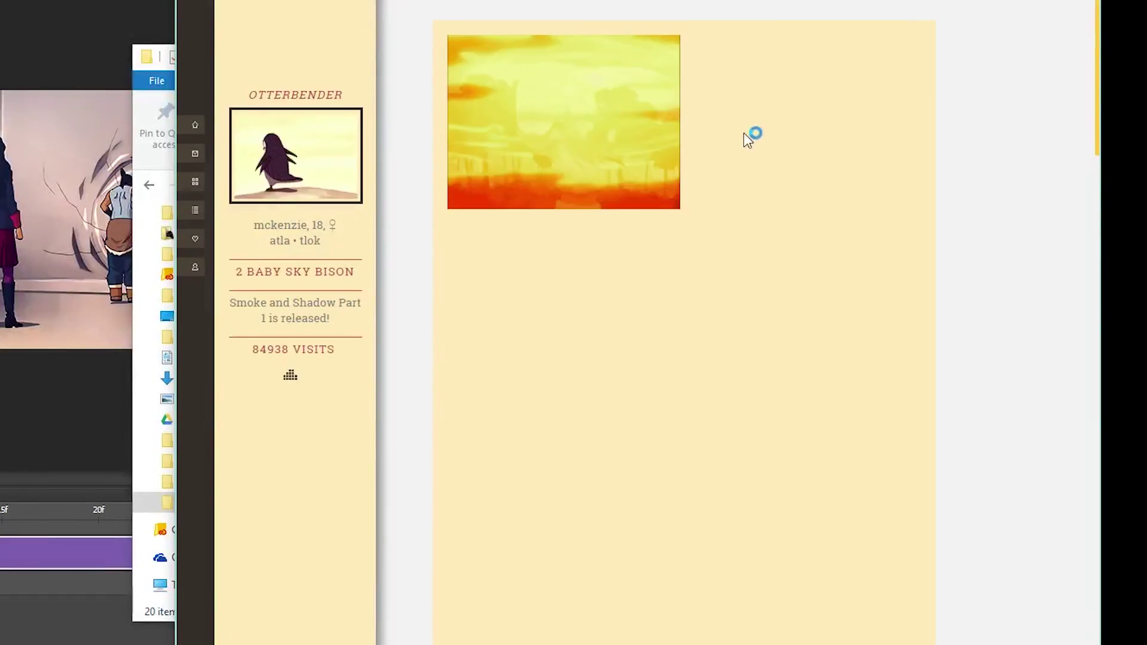
scroll(713, 499, "down", 2)
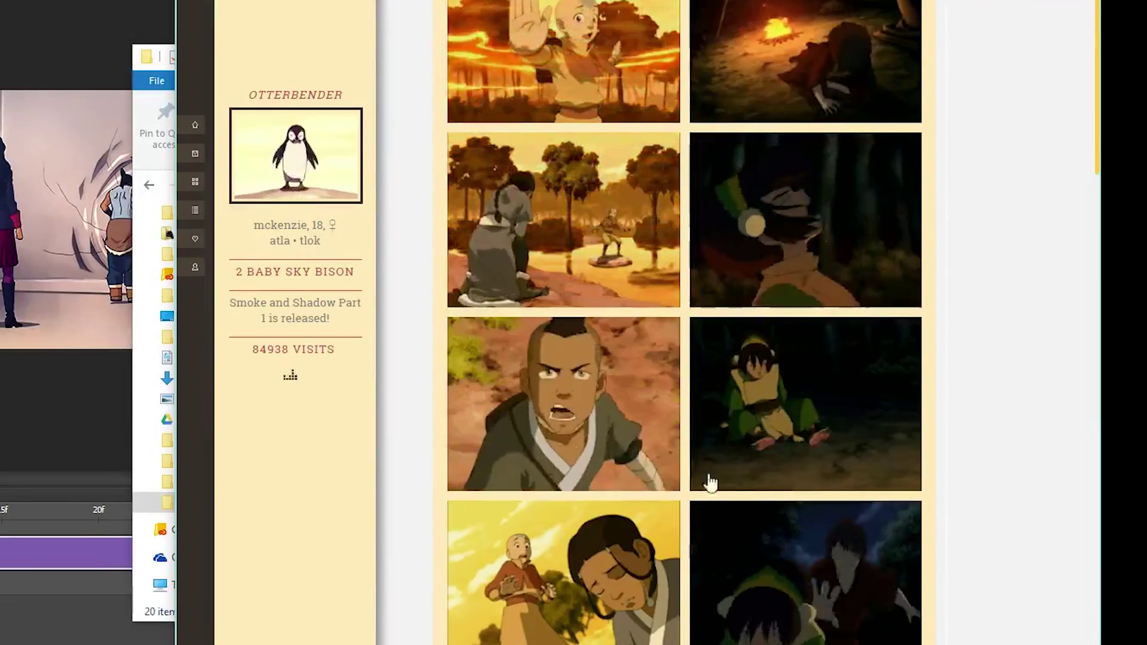
scroll(688, 334, "up", 1)
left_click(669, 145)
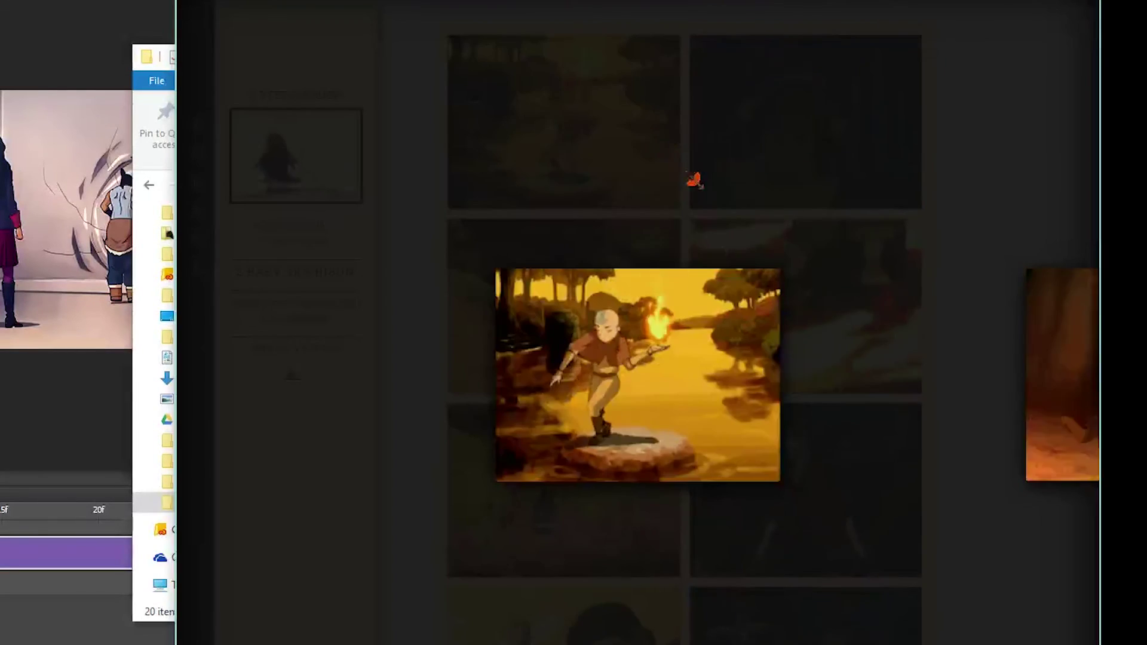
left_click(808, 280)
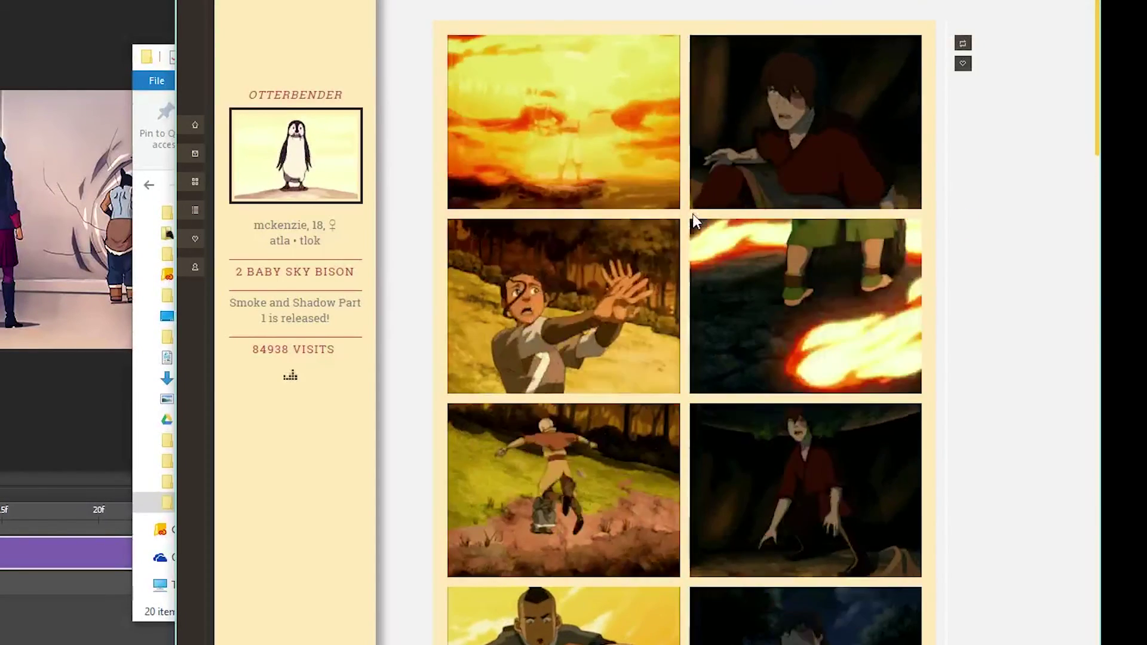
Step: Open the June 28, 2014 post and enlarge its large firebending fight GIF
scroll(693, 214, "down", 7)
scroll(693, 218, "down", 2)
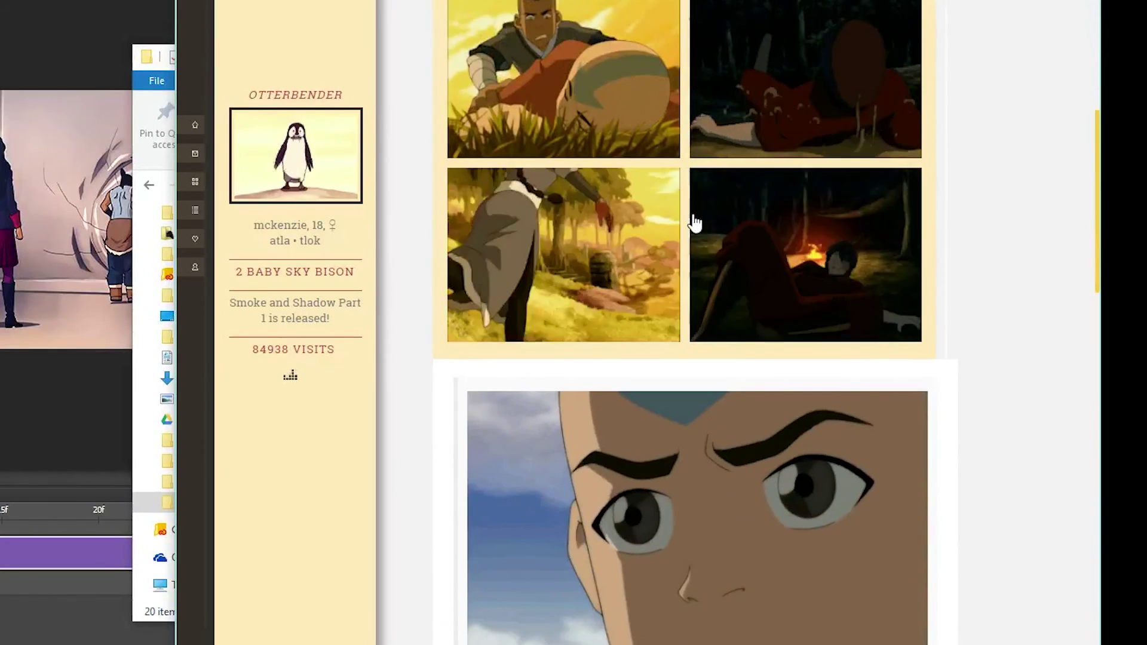
scroll(693, 222, "up", 5)
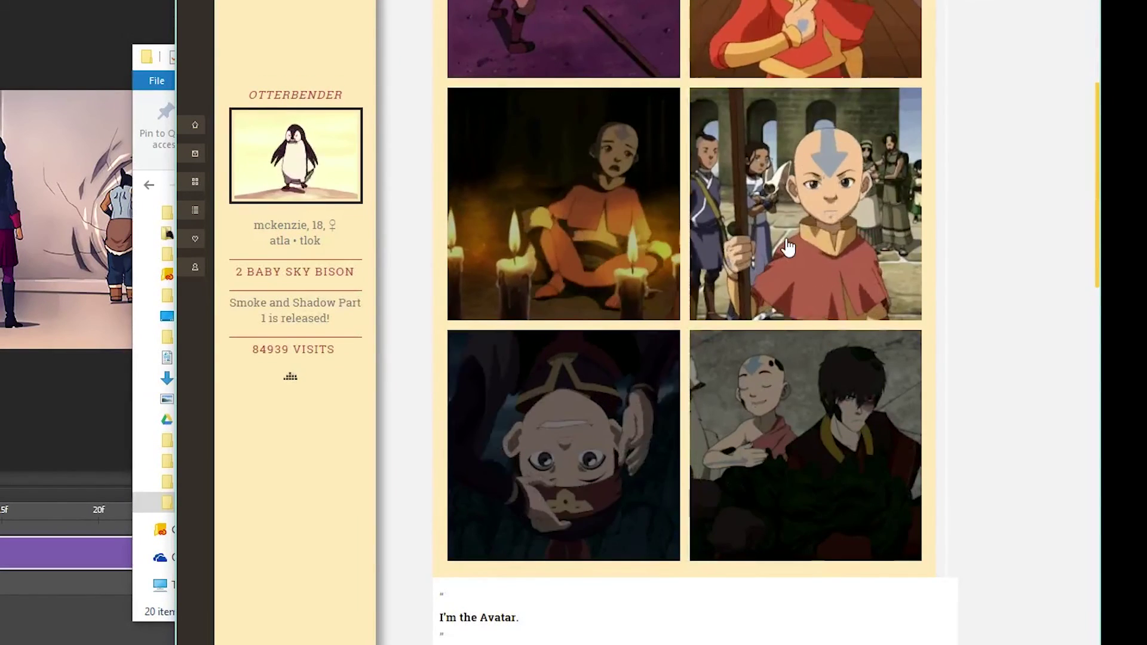
scroll(787, 239, "up", 5)
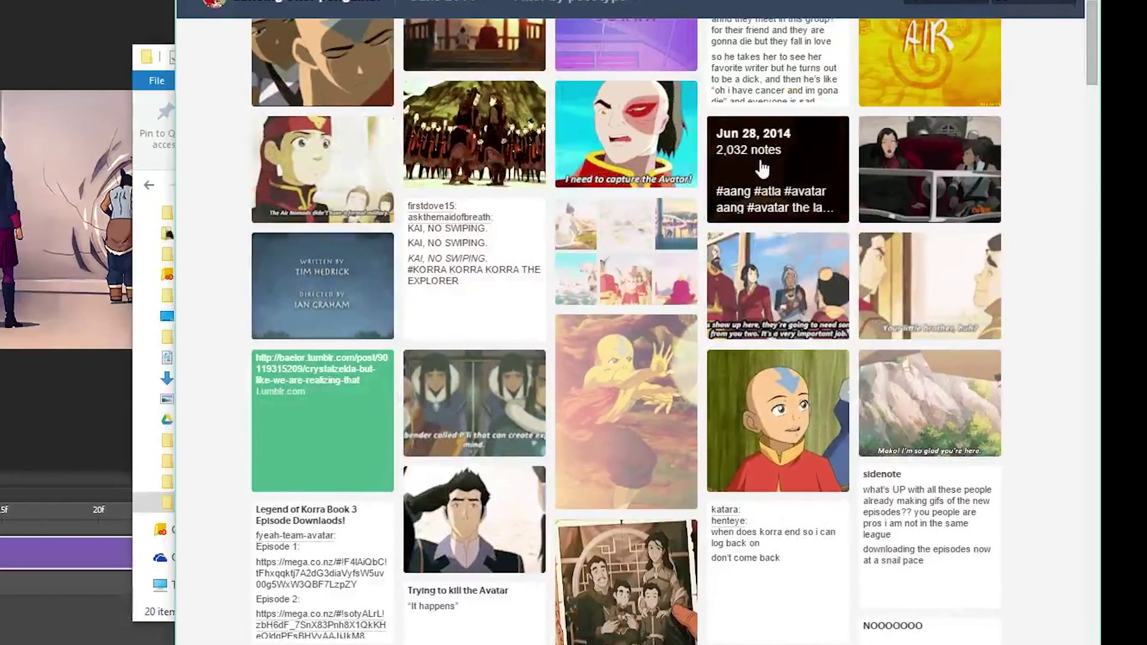
left_click(777, 165)
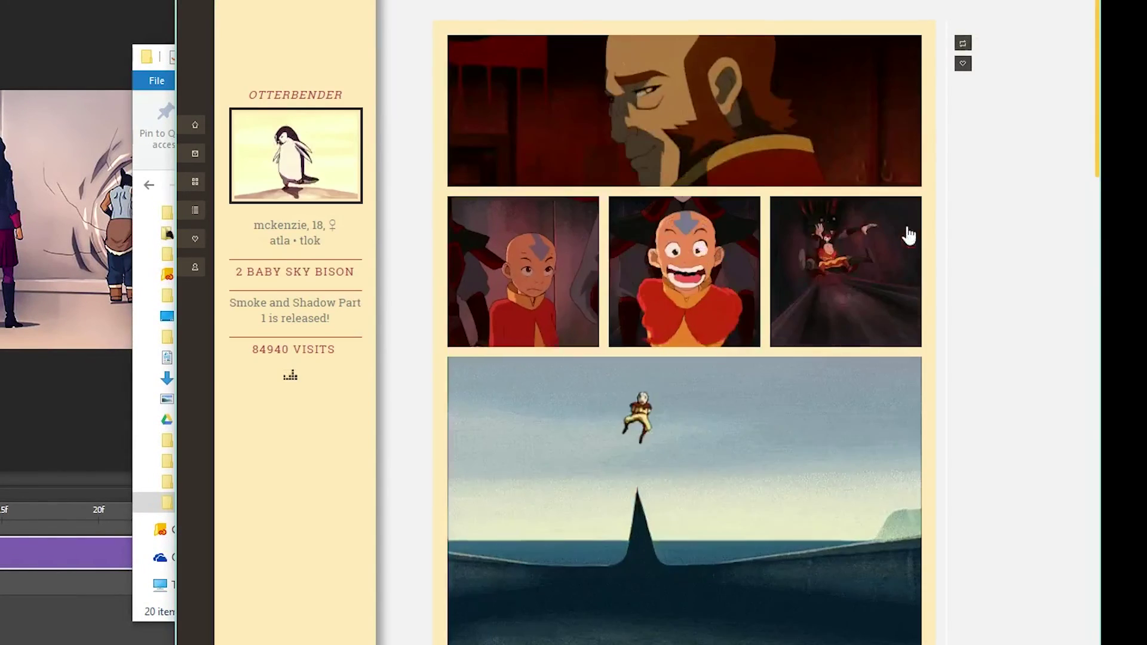
scroll(932, 285, "down", 3)
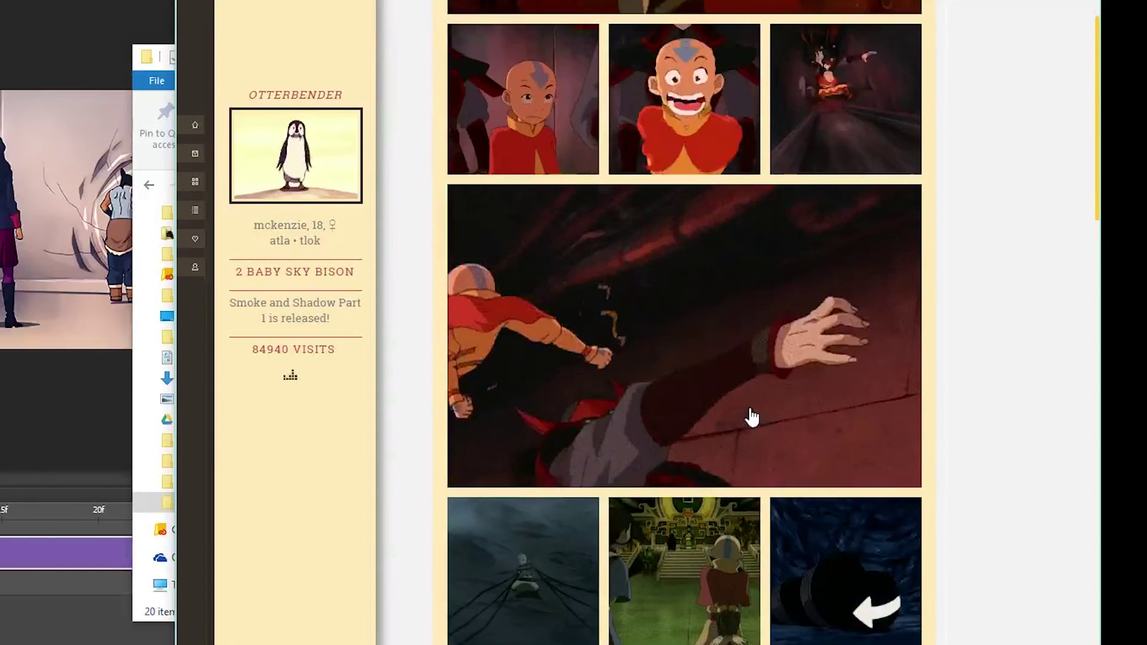
left_click(813, 376)
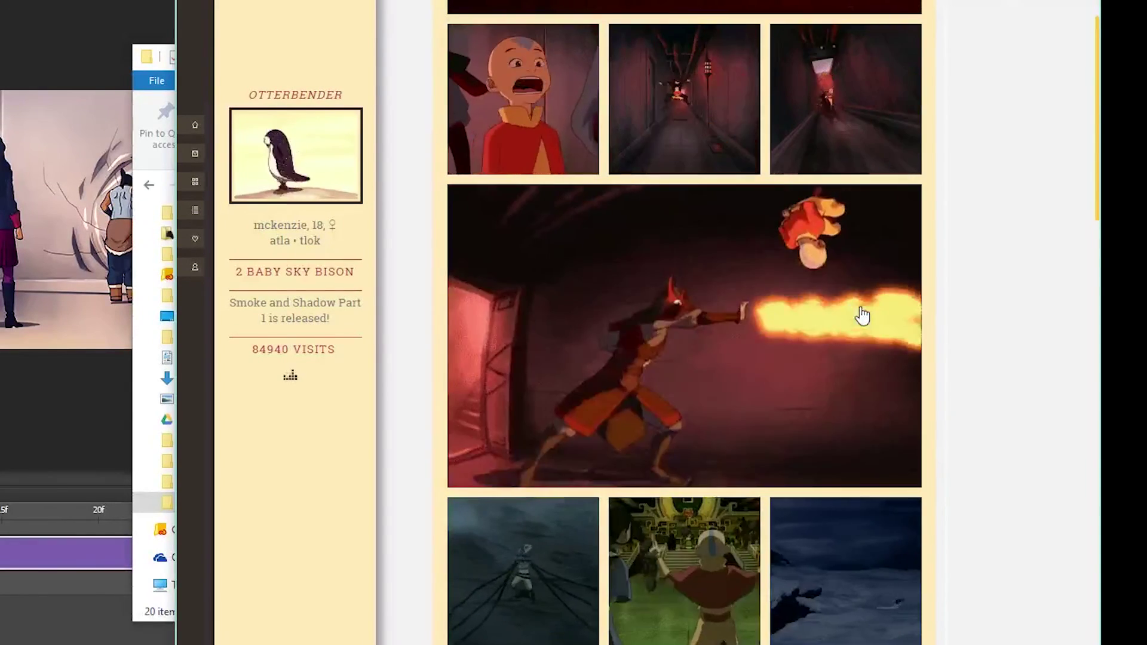
scroll(856, 373, "up", 3)
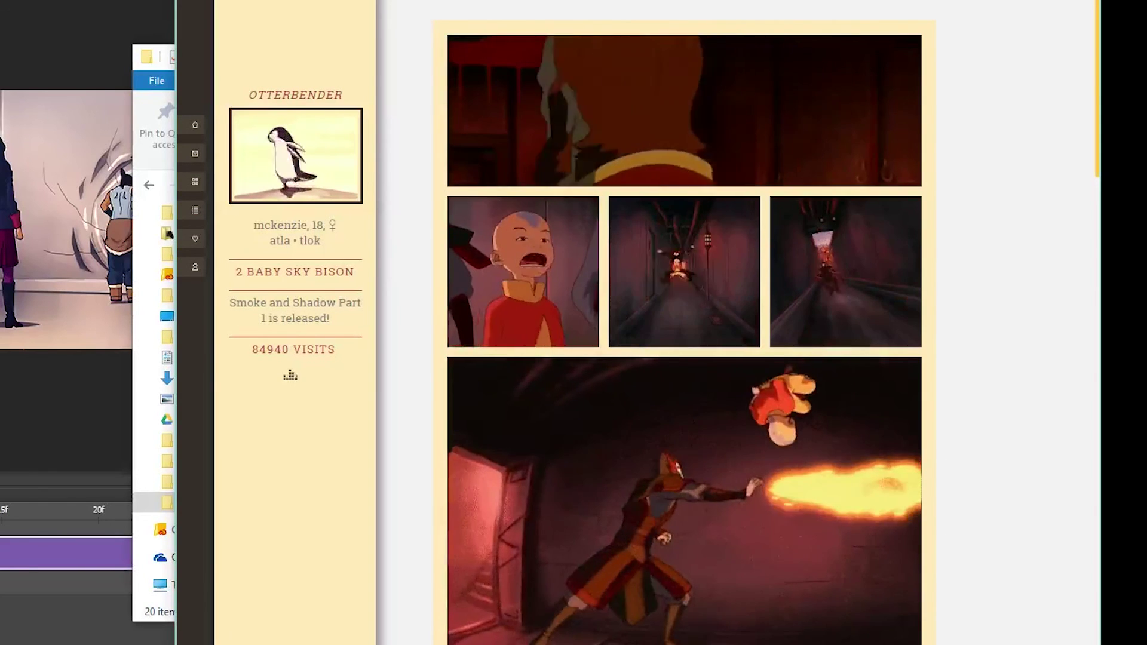
Step: View the bottom fight-scene GIF enlarged, then enlarge the September 26 Aang GIF
left_click(769, 482)
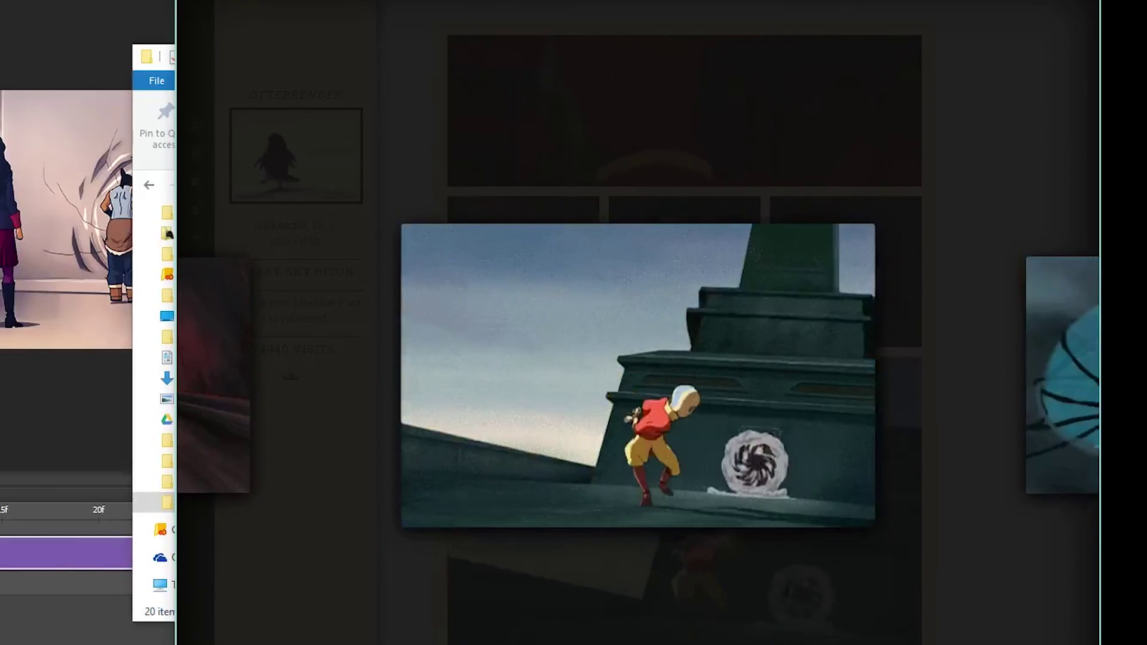
key("Escape")
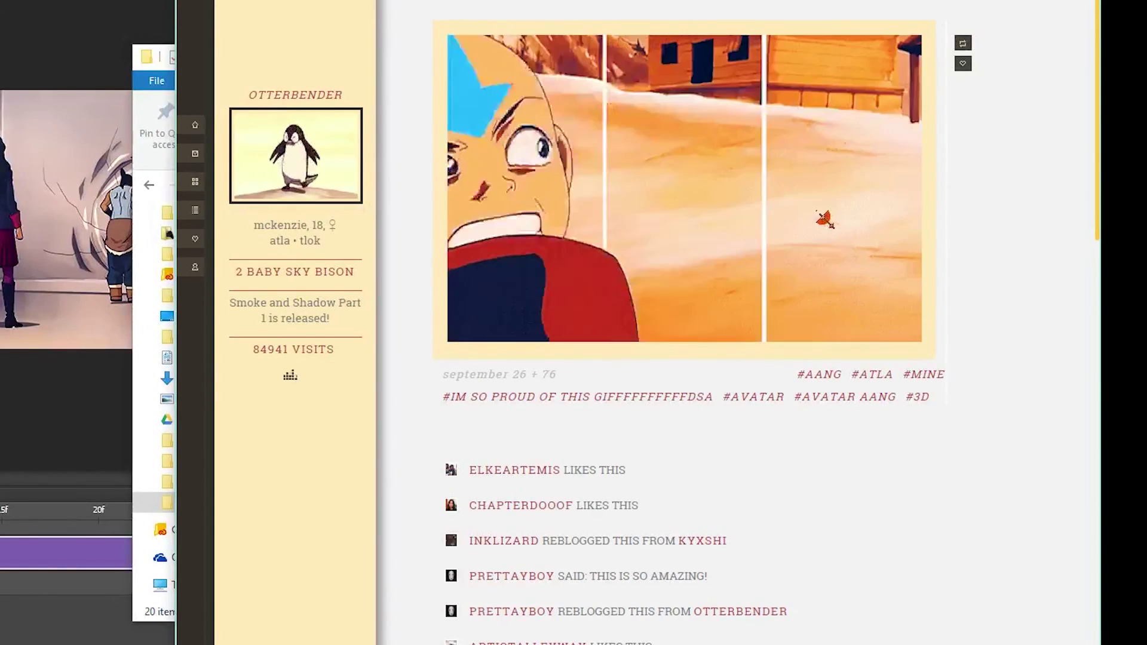
left_click(819, 214)
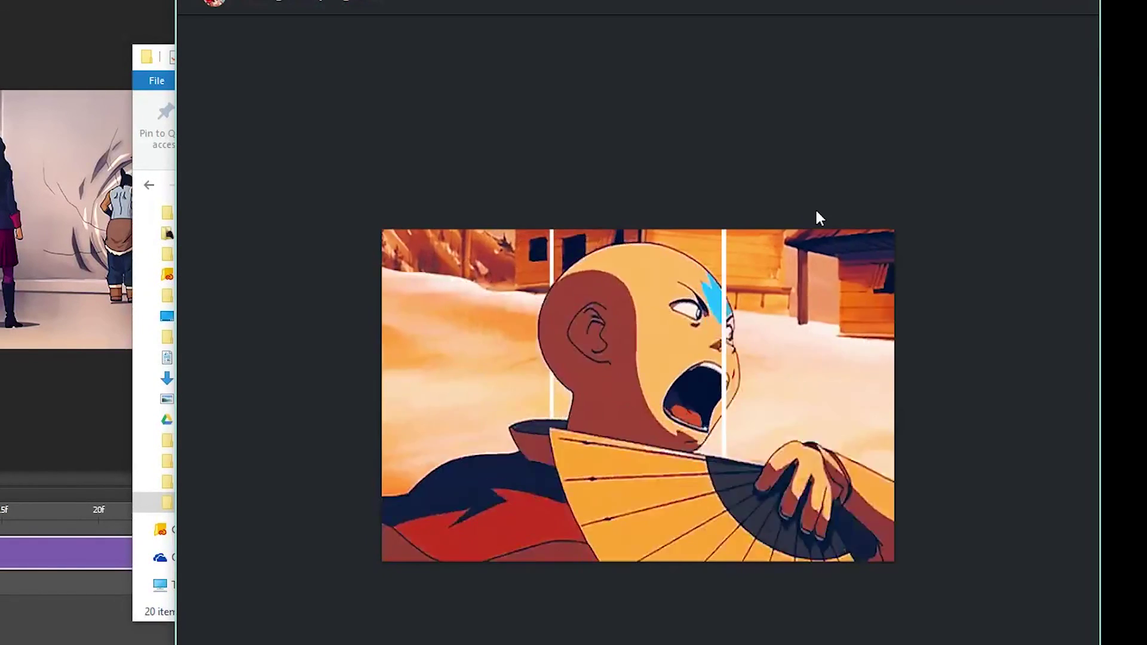